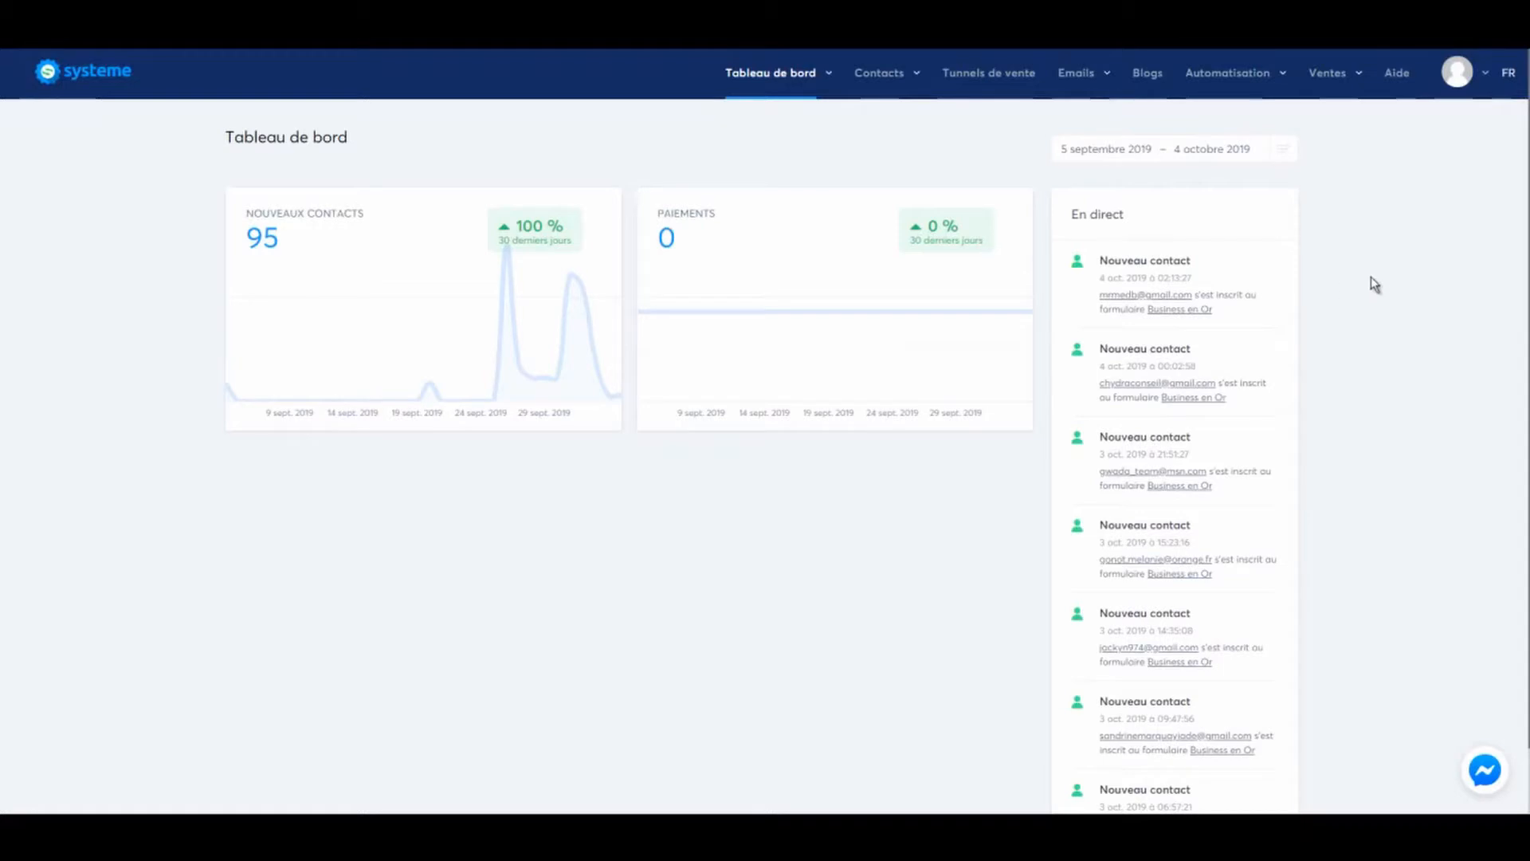
- Create a sales funnel named TEST using the "Construisez votre audience" type
click(996, 80)
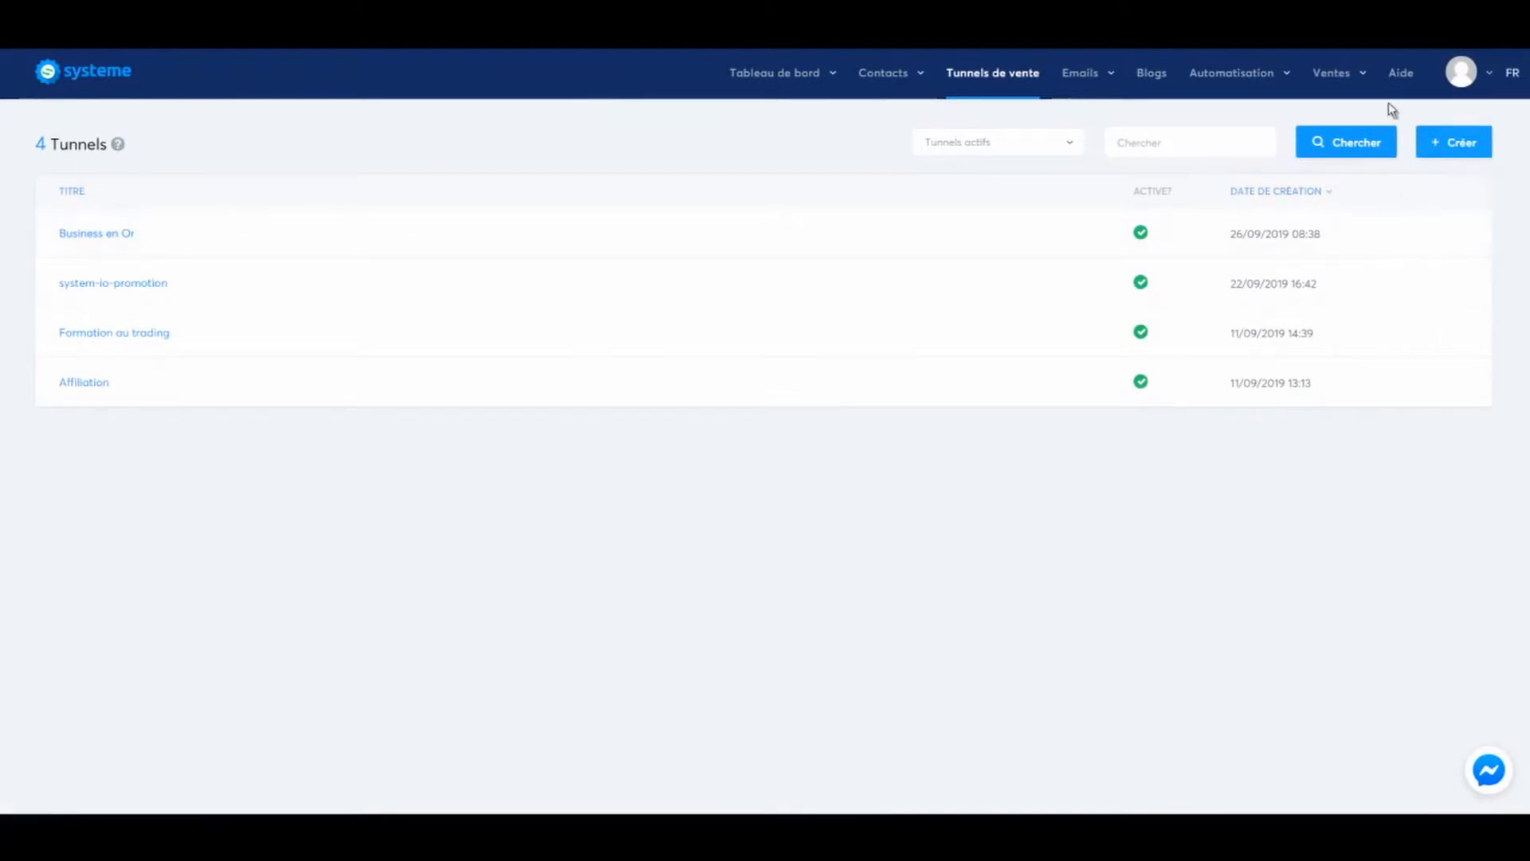
click(1463, 143)
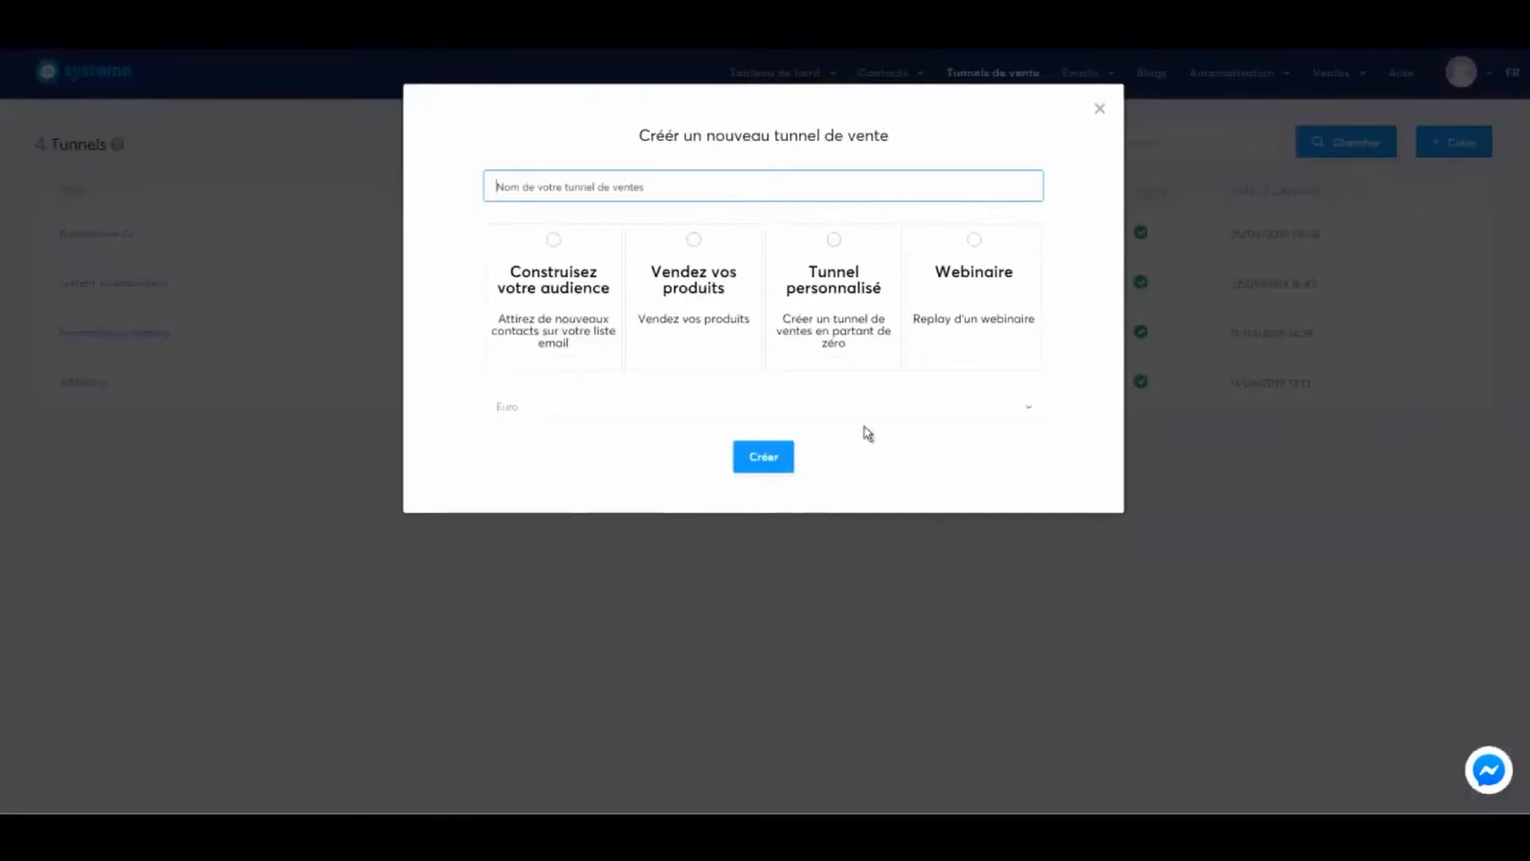
click(690, 188)
text(TEST)
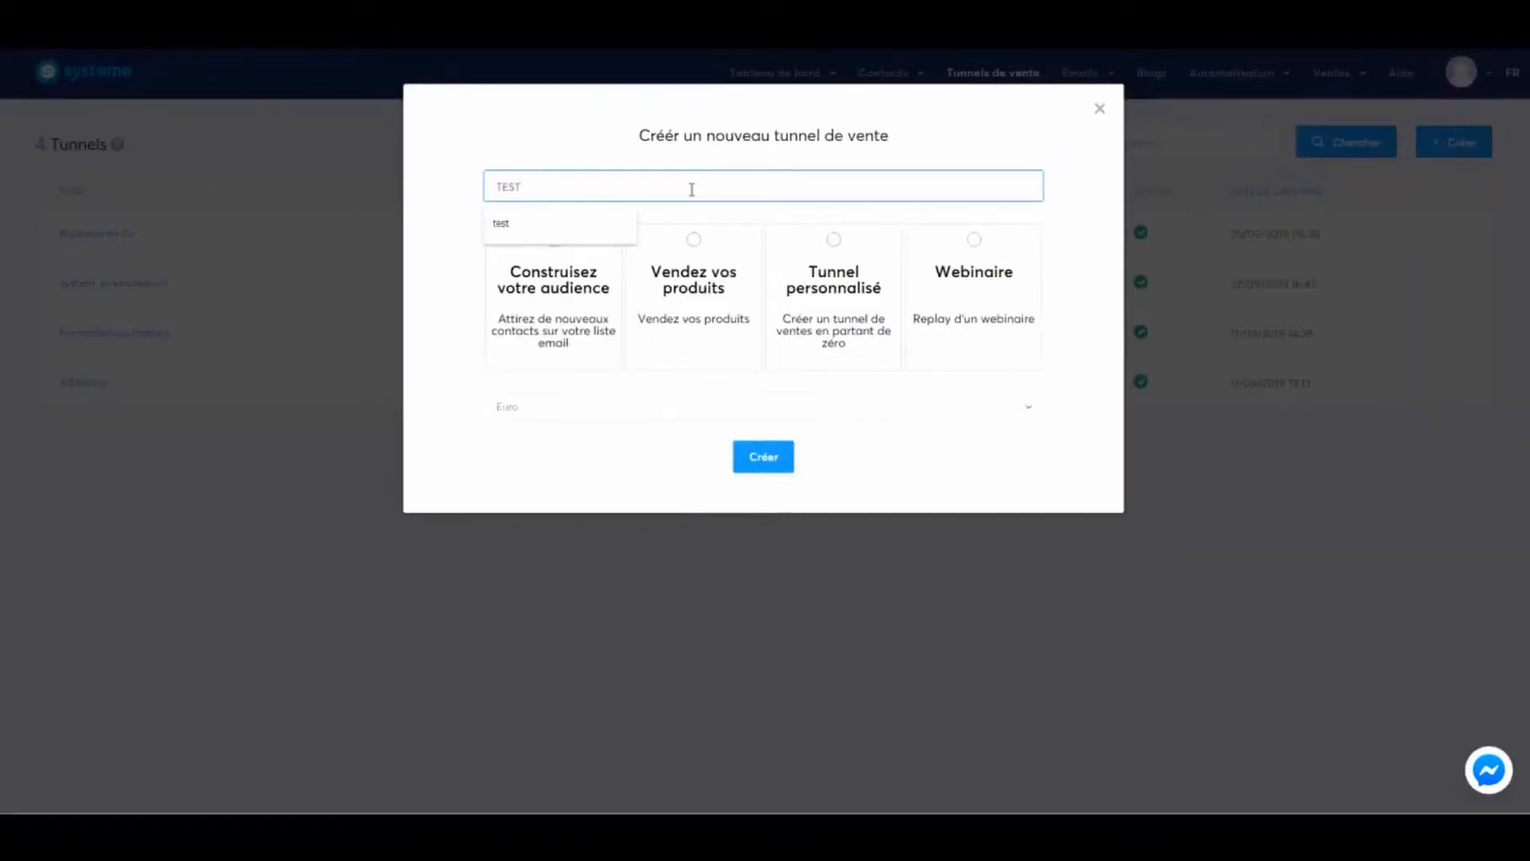
click(553, 153)
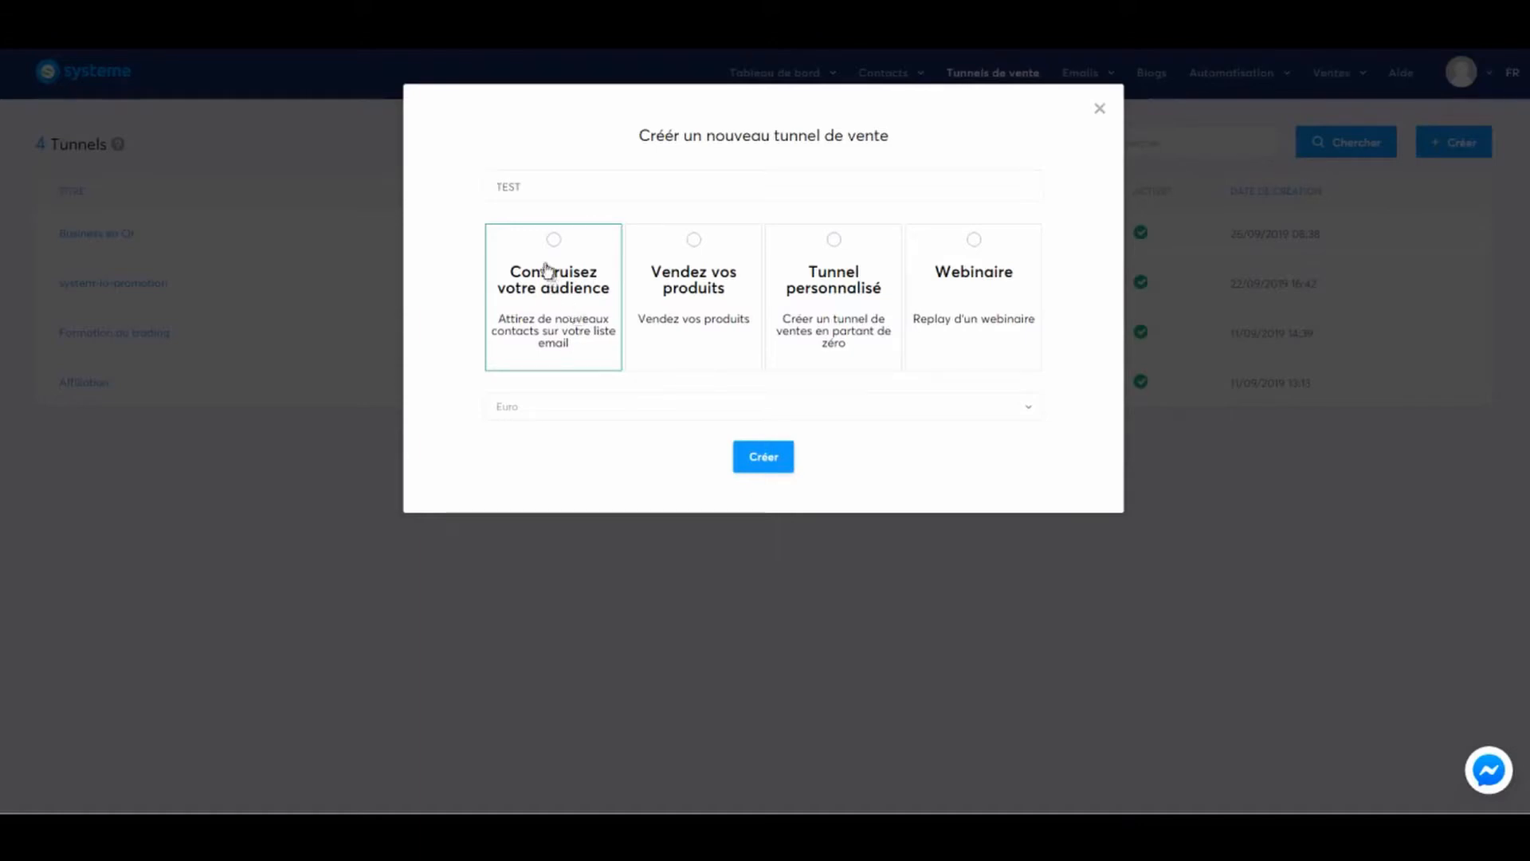
click(555, 239)
click(761, 466)
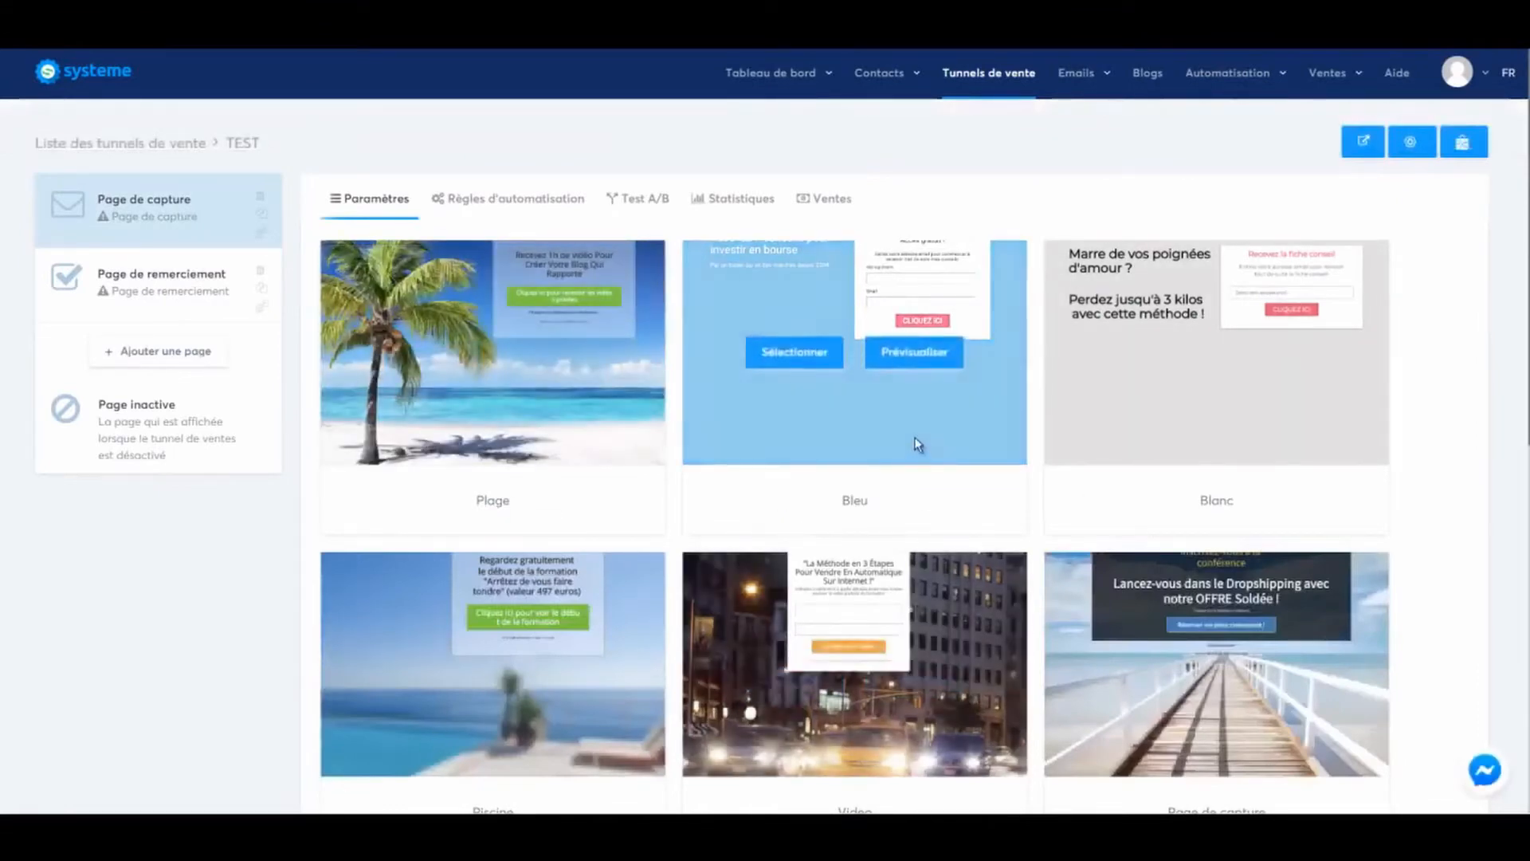
- Browse the capture page templates and select the Plage template for the funnel's capture page
scroll(919, 444, down, 7)
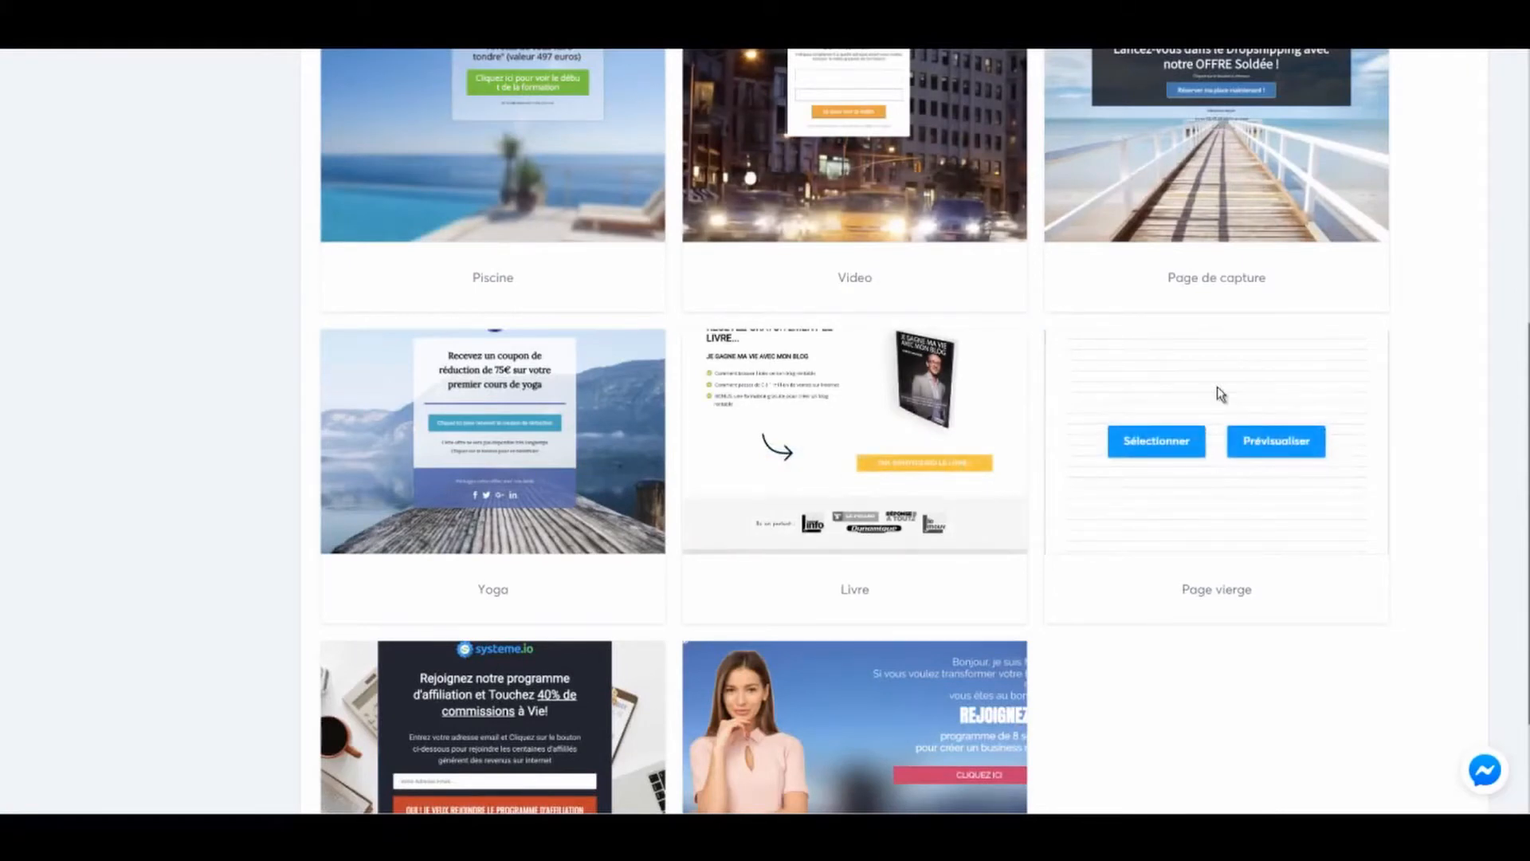
scroll(850, 407, up, 7)
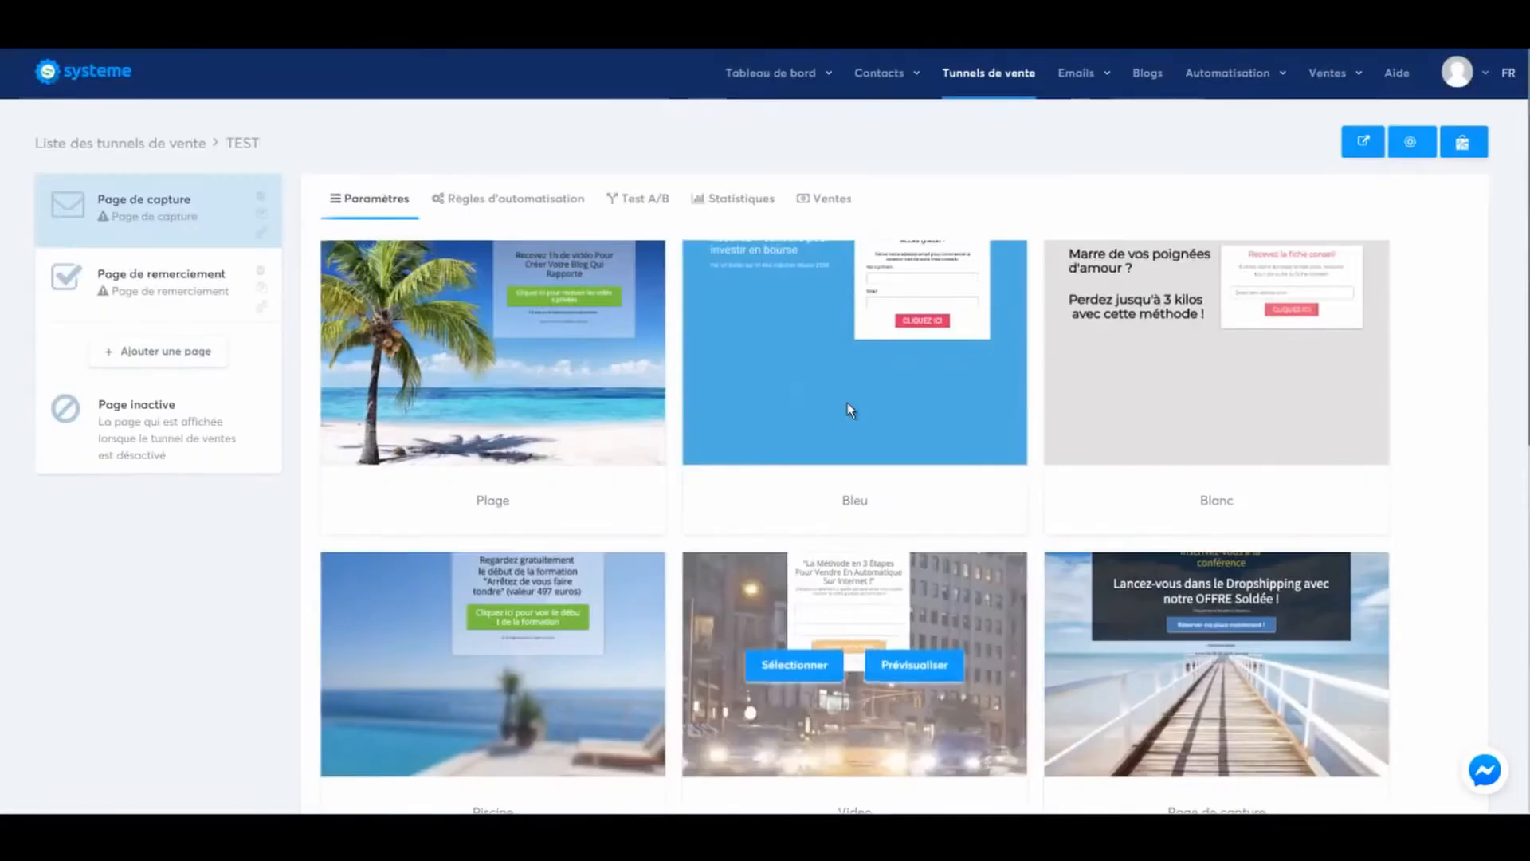
mouse_move(848, 403)
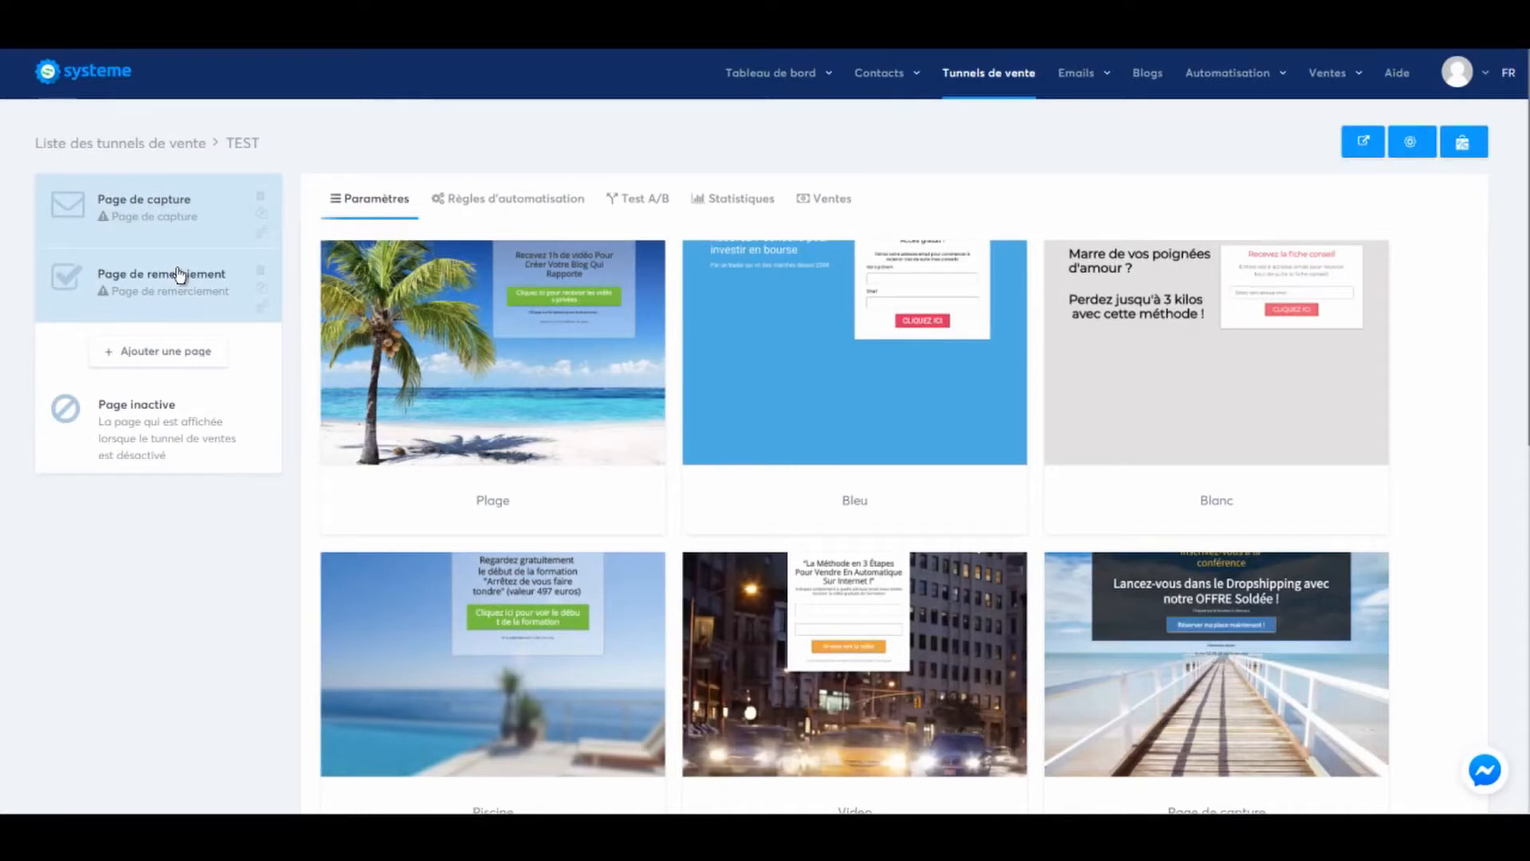
mouse_move(570, 424)
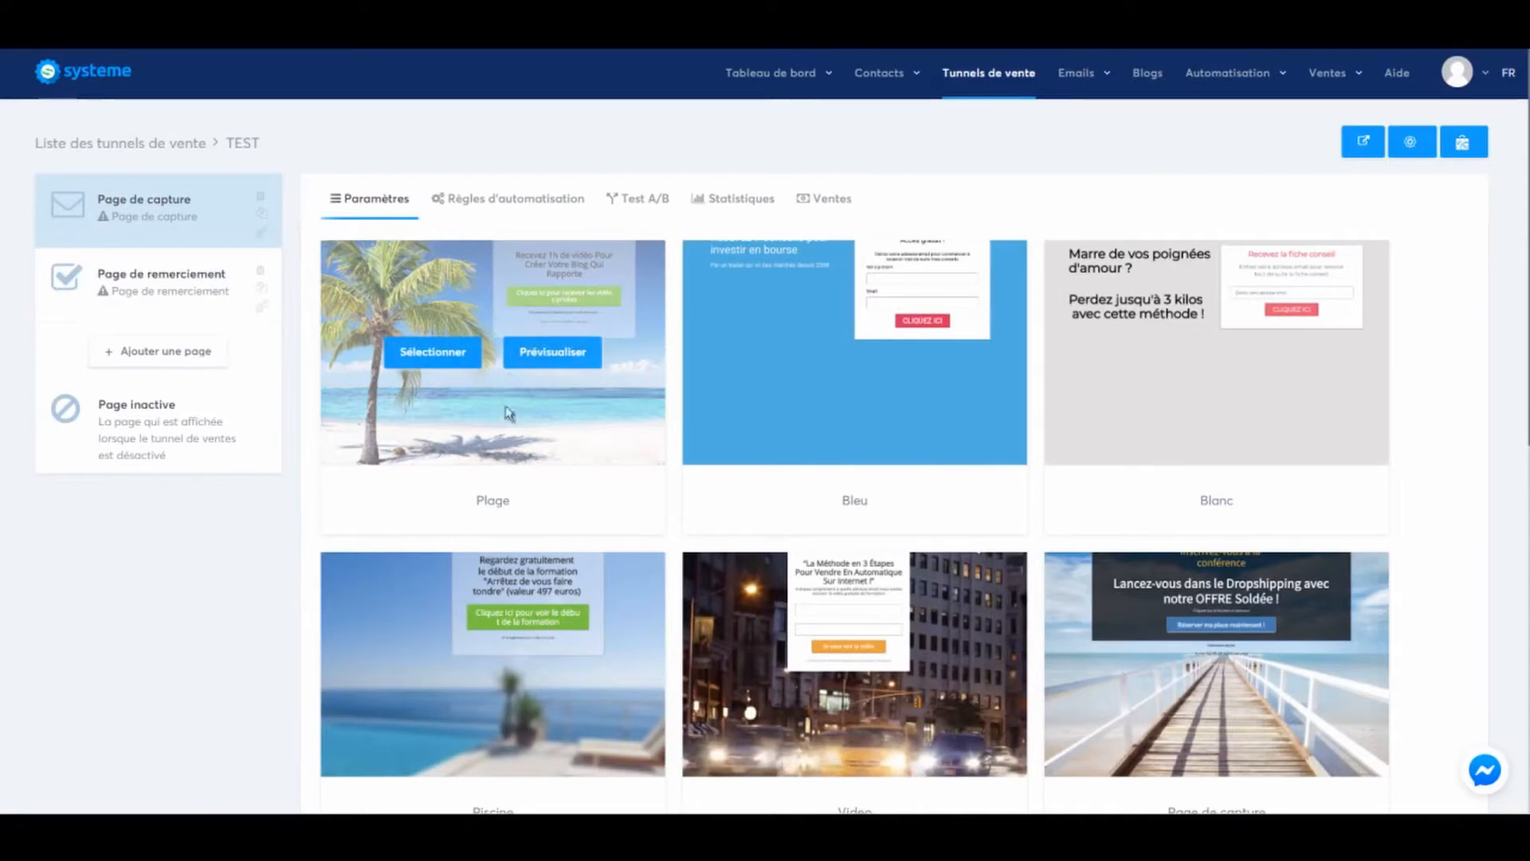
click(420, 352)
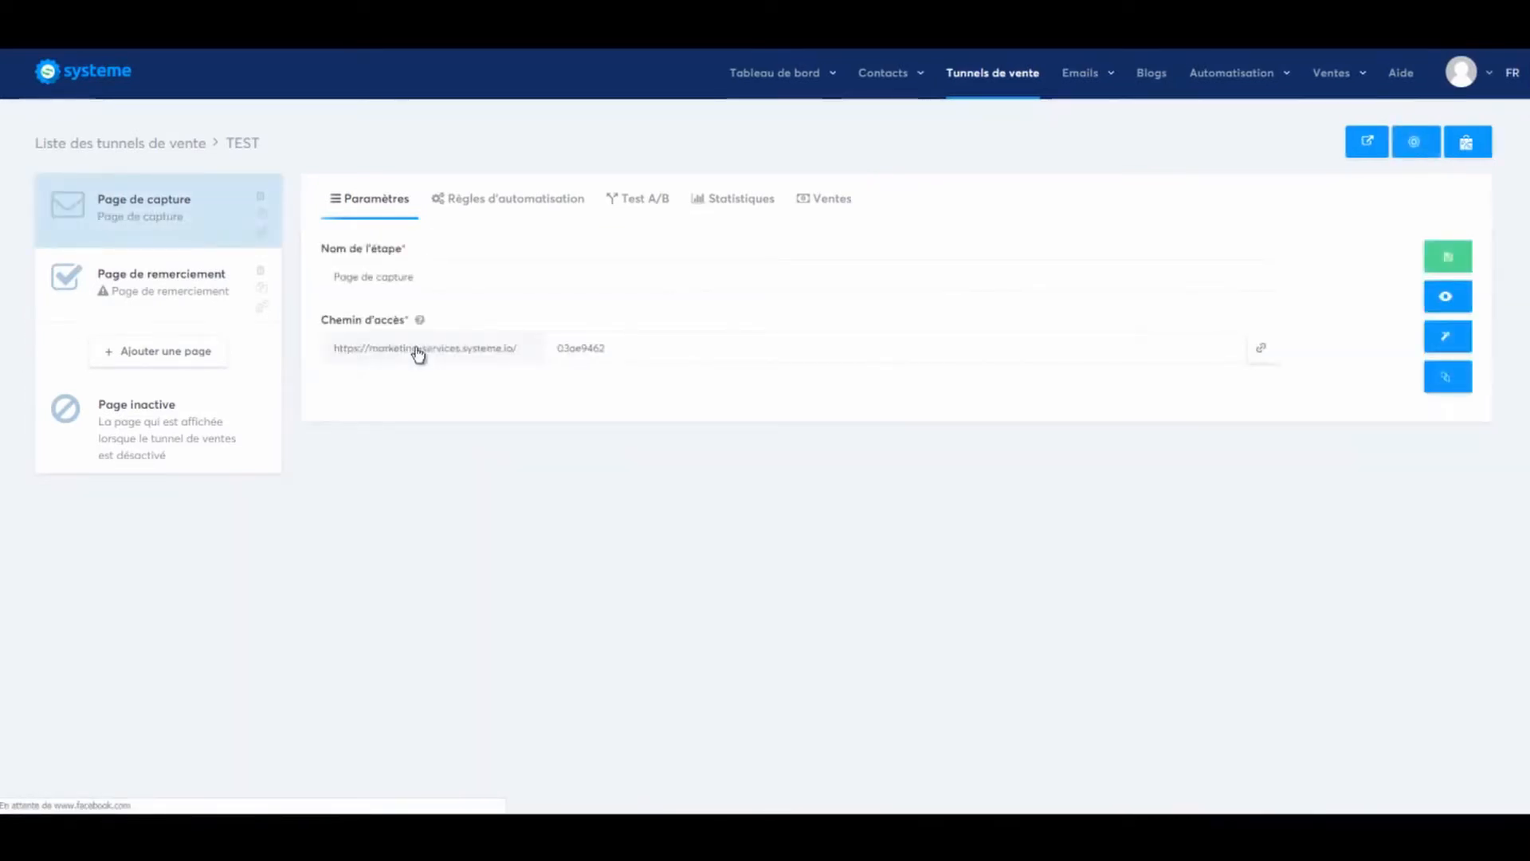
- Rename the capture page step to TEST, set its access path to TEST-CAPTURE, and save the settings
click(448, 277)
drag(425, 276, 303, 287)
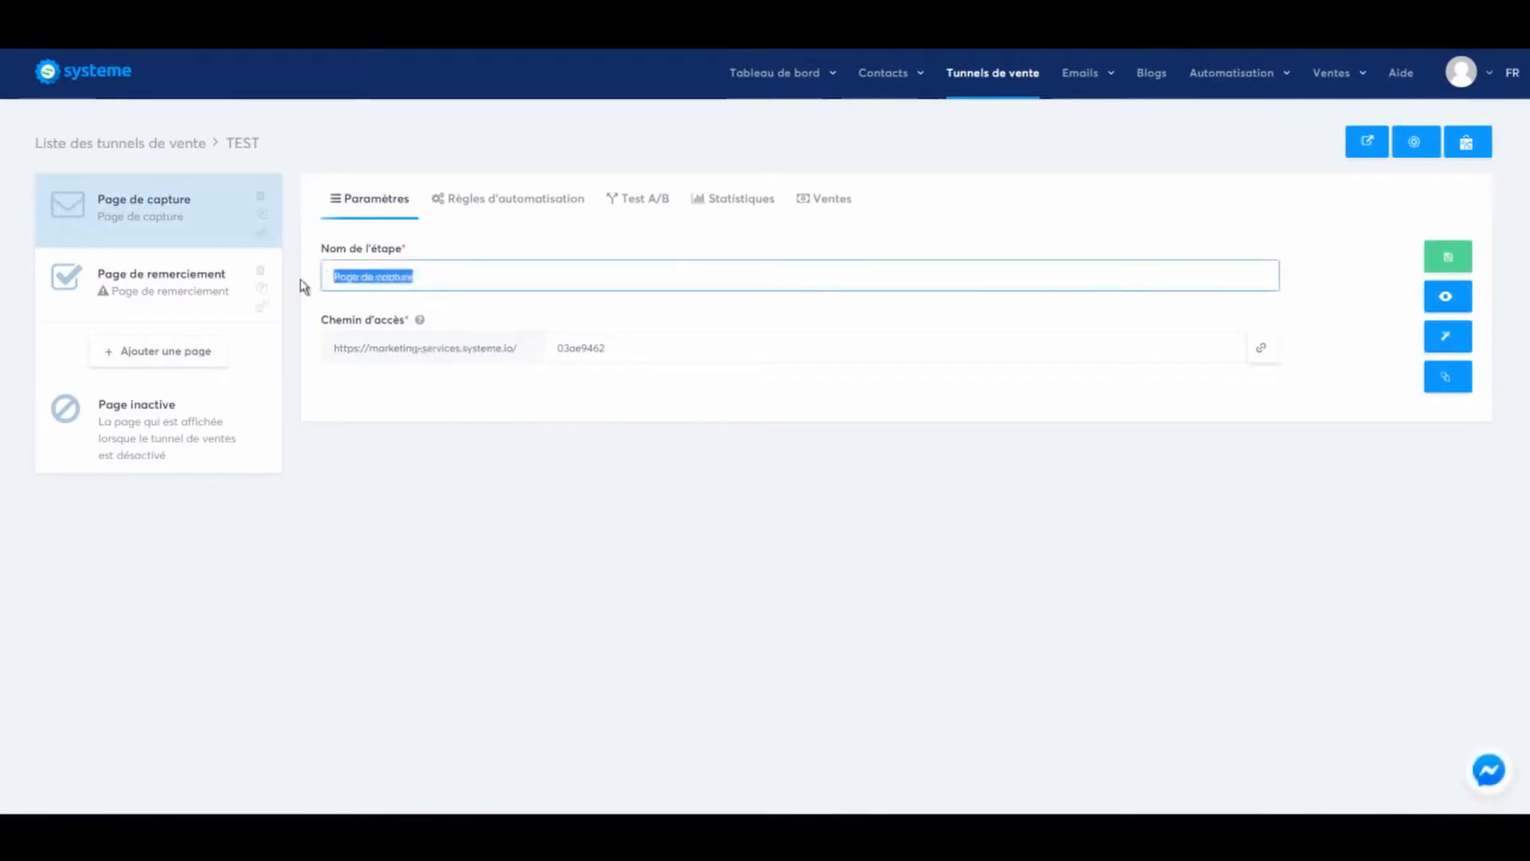
text(TEST)
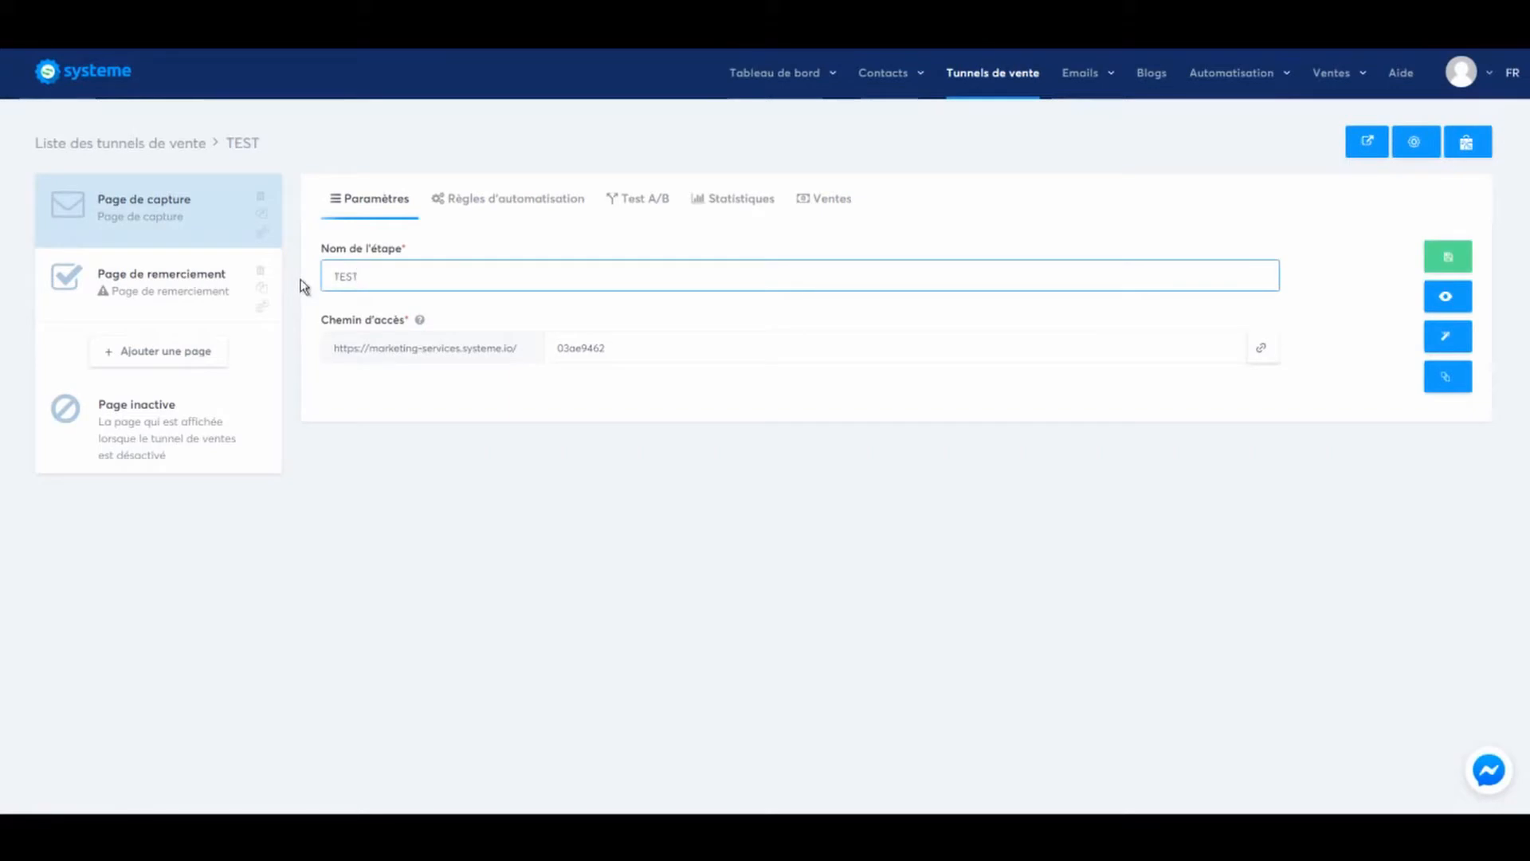
click(582, 347)
double_click(582, 348)
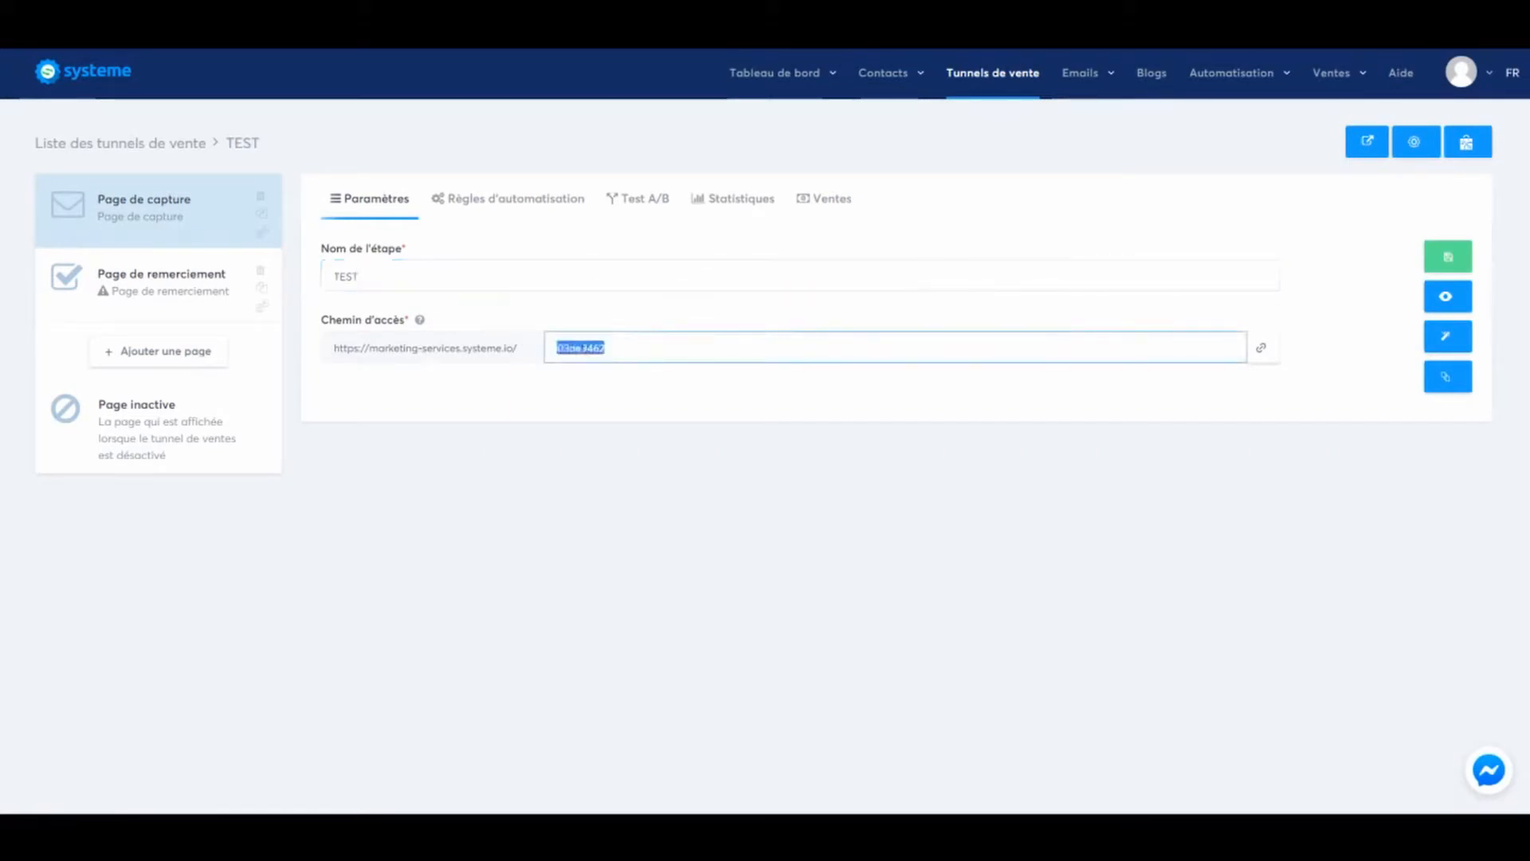
text(TEST-CAPTURE)
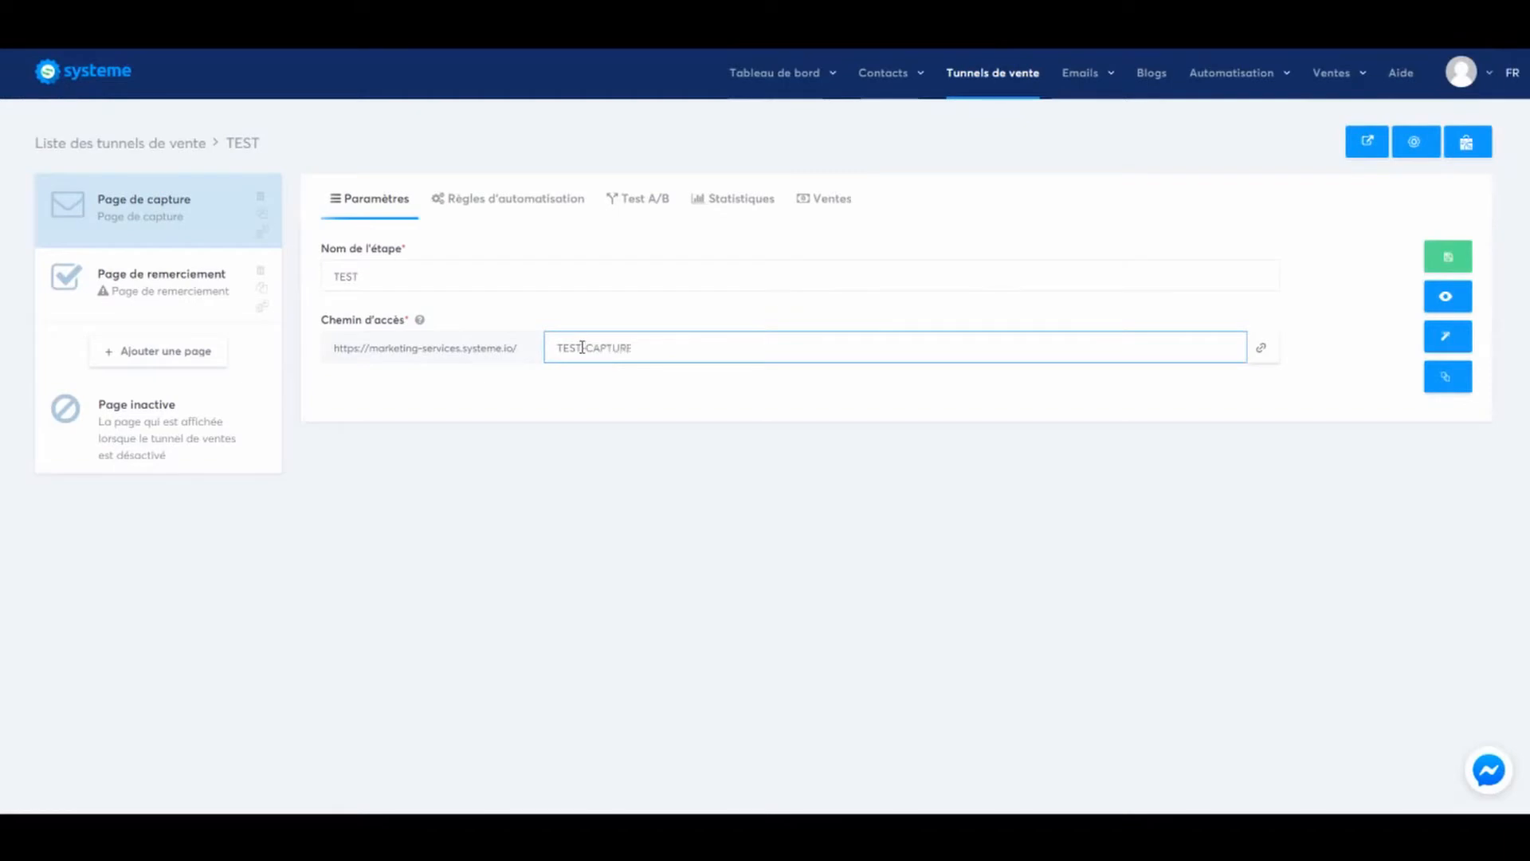
click(724, 480)
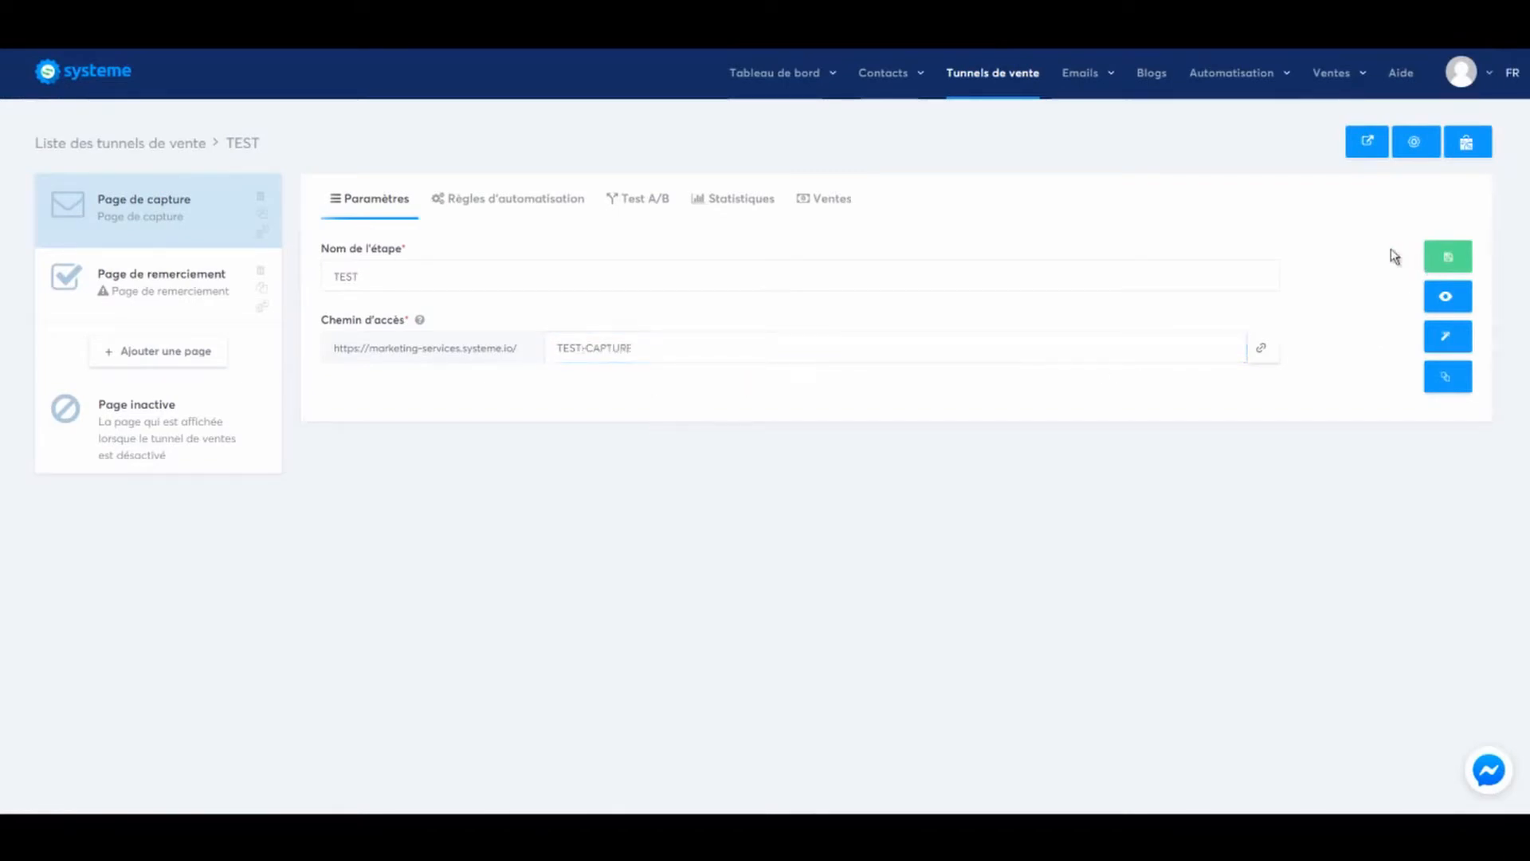
click(1446, 257)
click(1446, 257)
- Open the capture page for editing and replace its headline with the first line "7 ASTUCES POUR"
click(1446, 339)
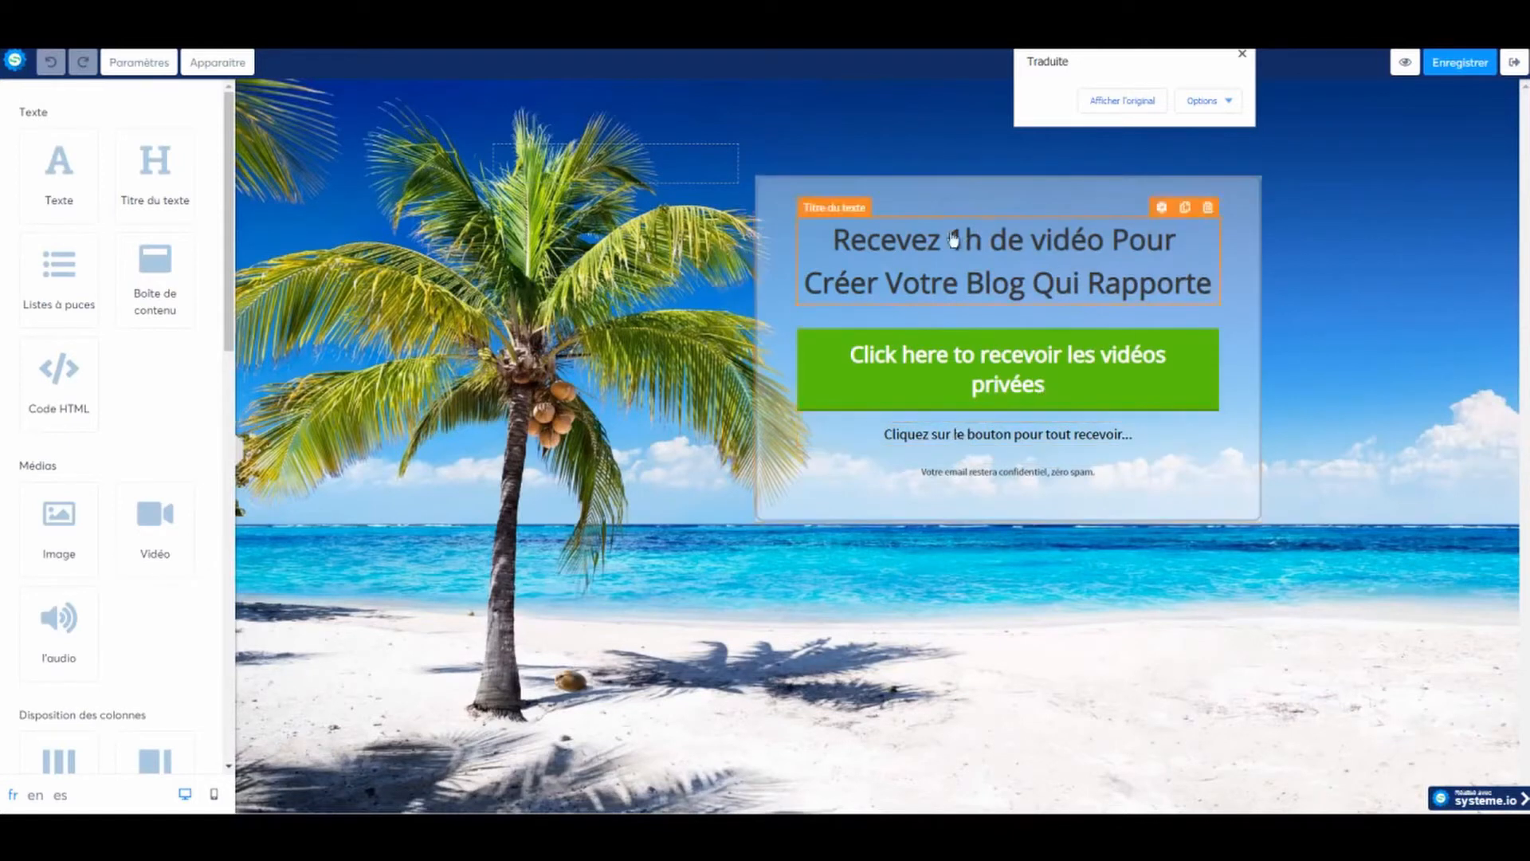
click(873, 241)
double_click(874, 241)
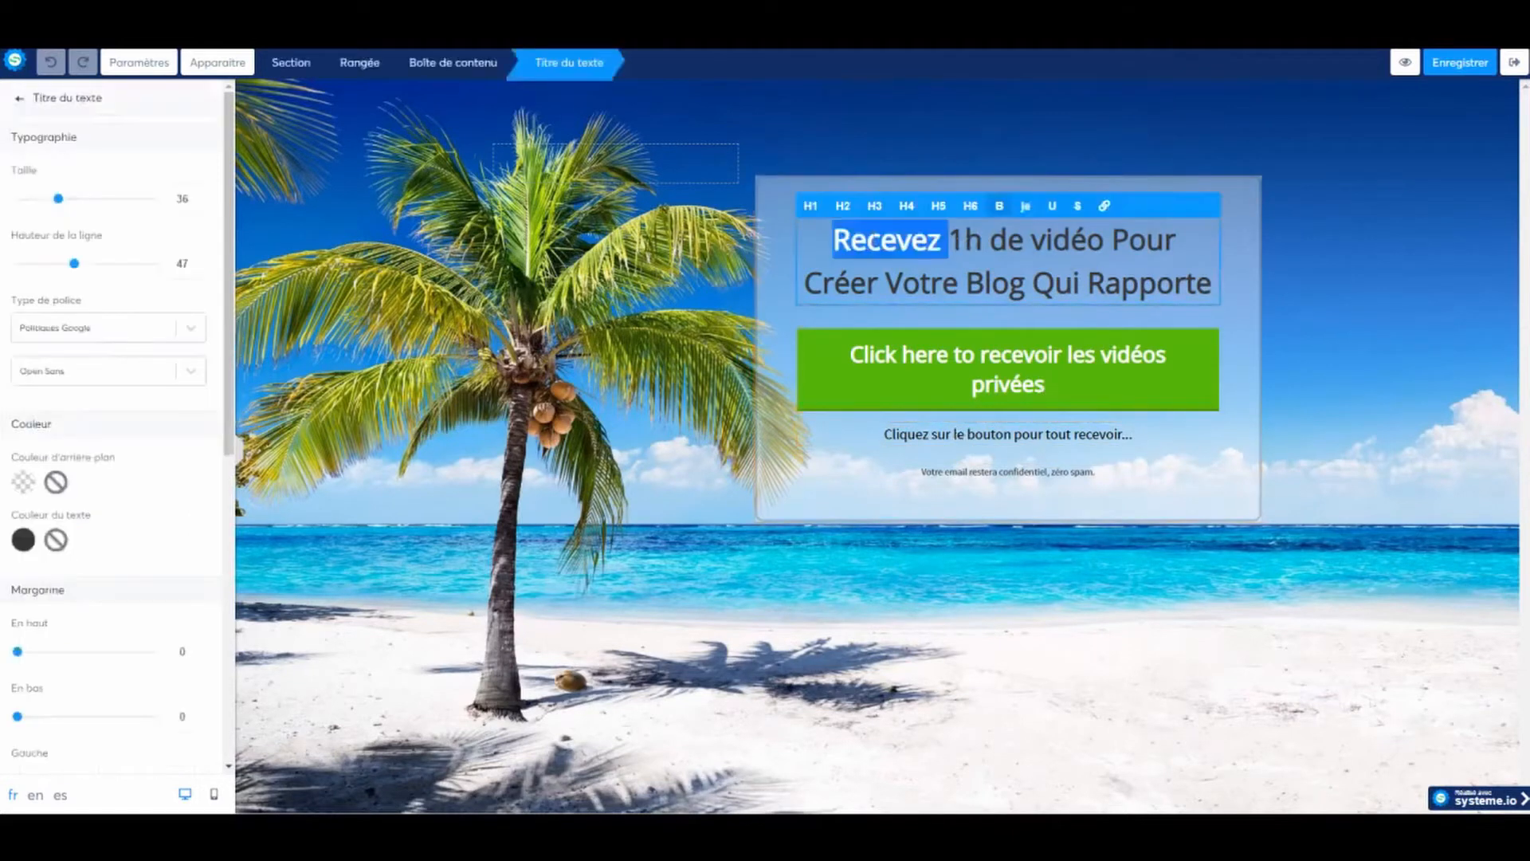
click(863, 241)
drag(834, 241, 1213, 285)
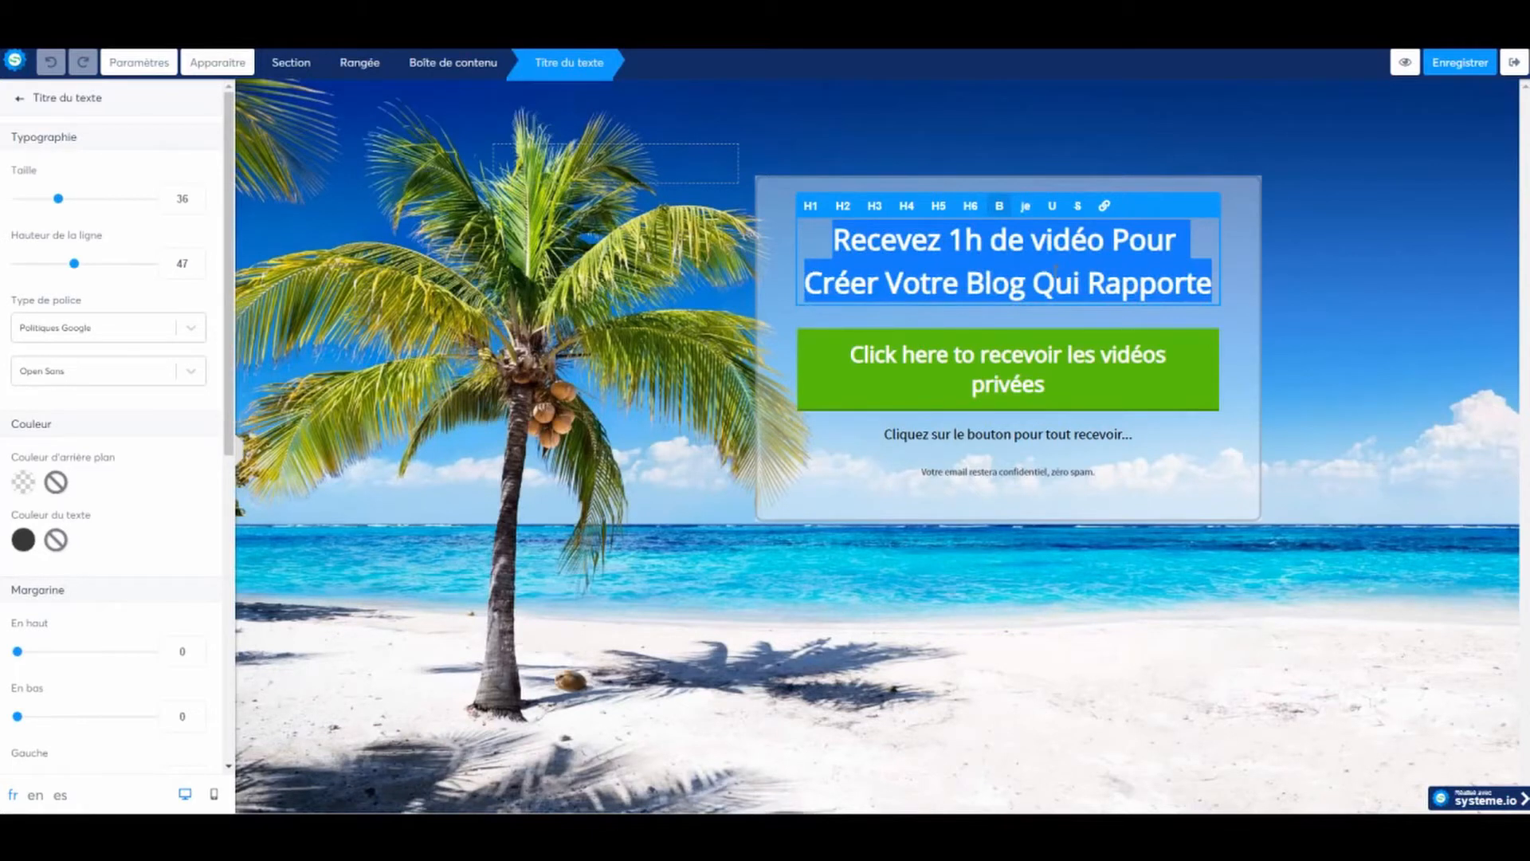
text(7)
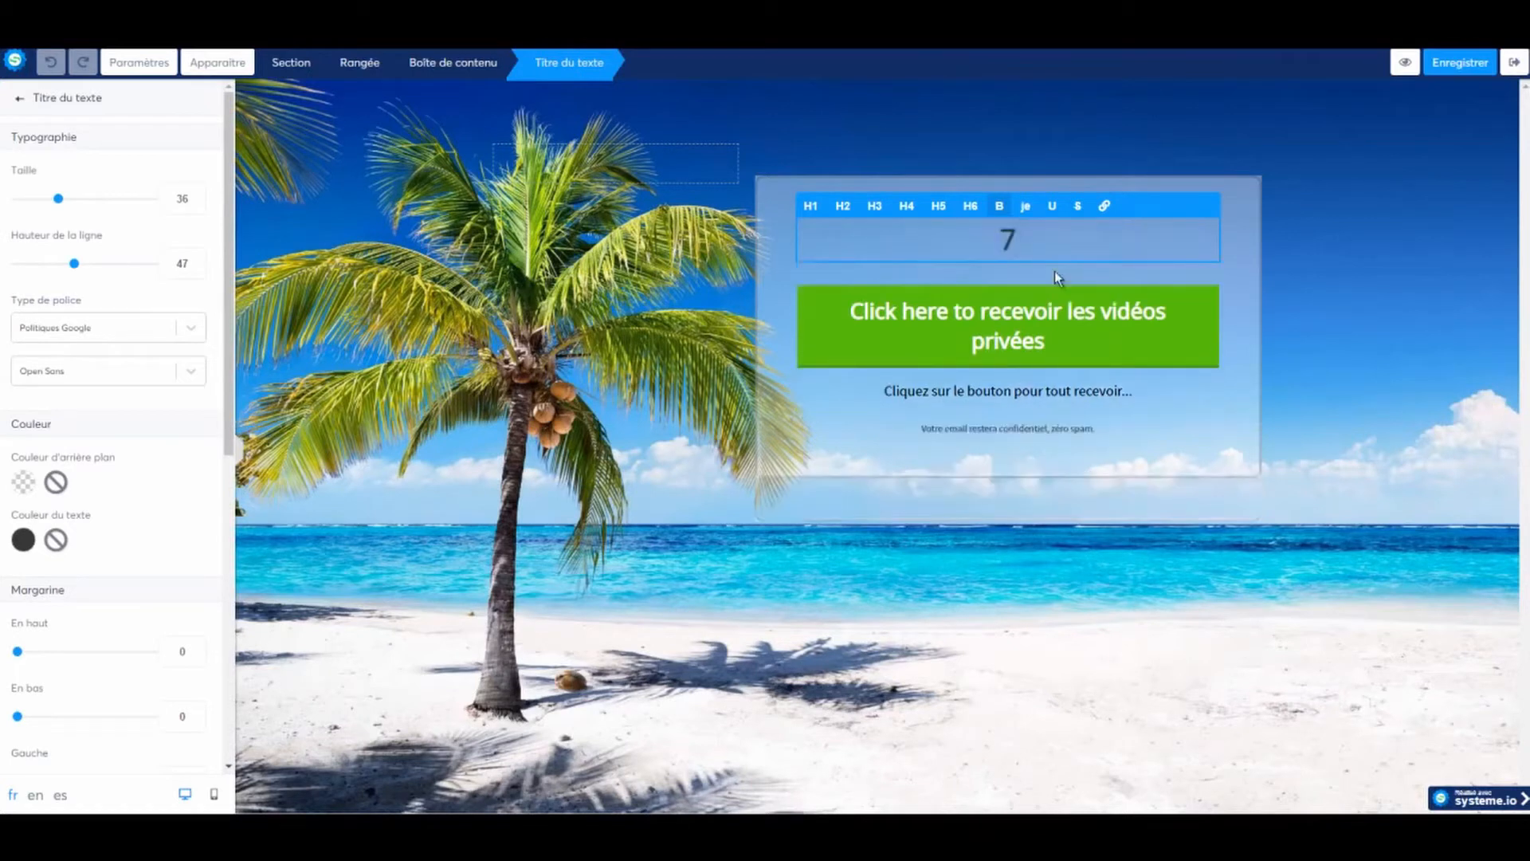
text( ASTUCE)
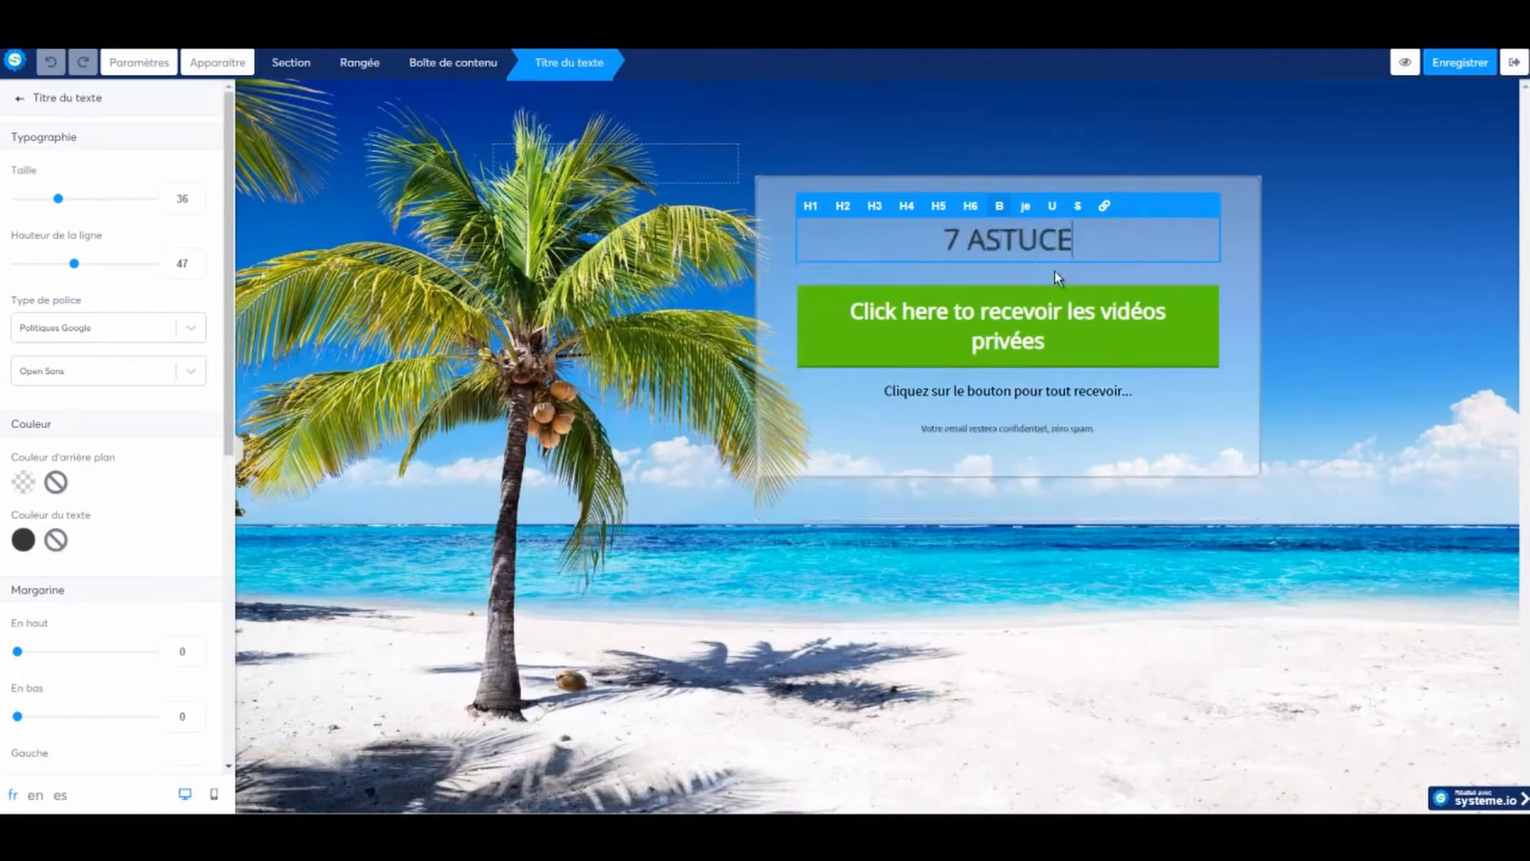
text(S )
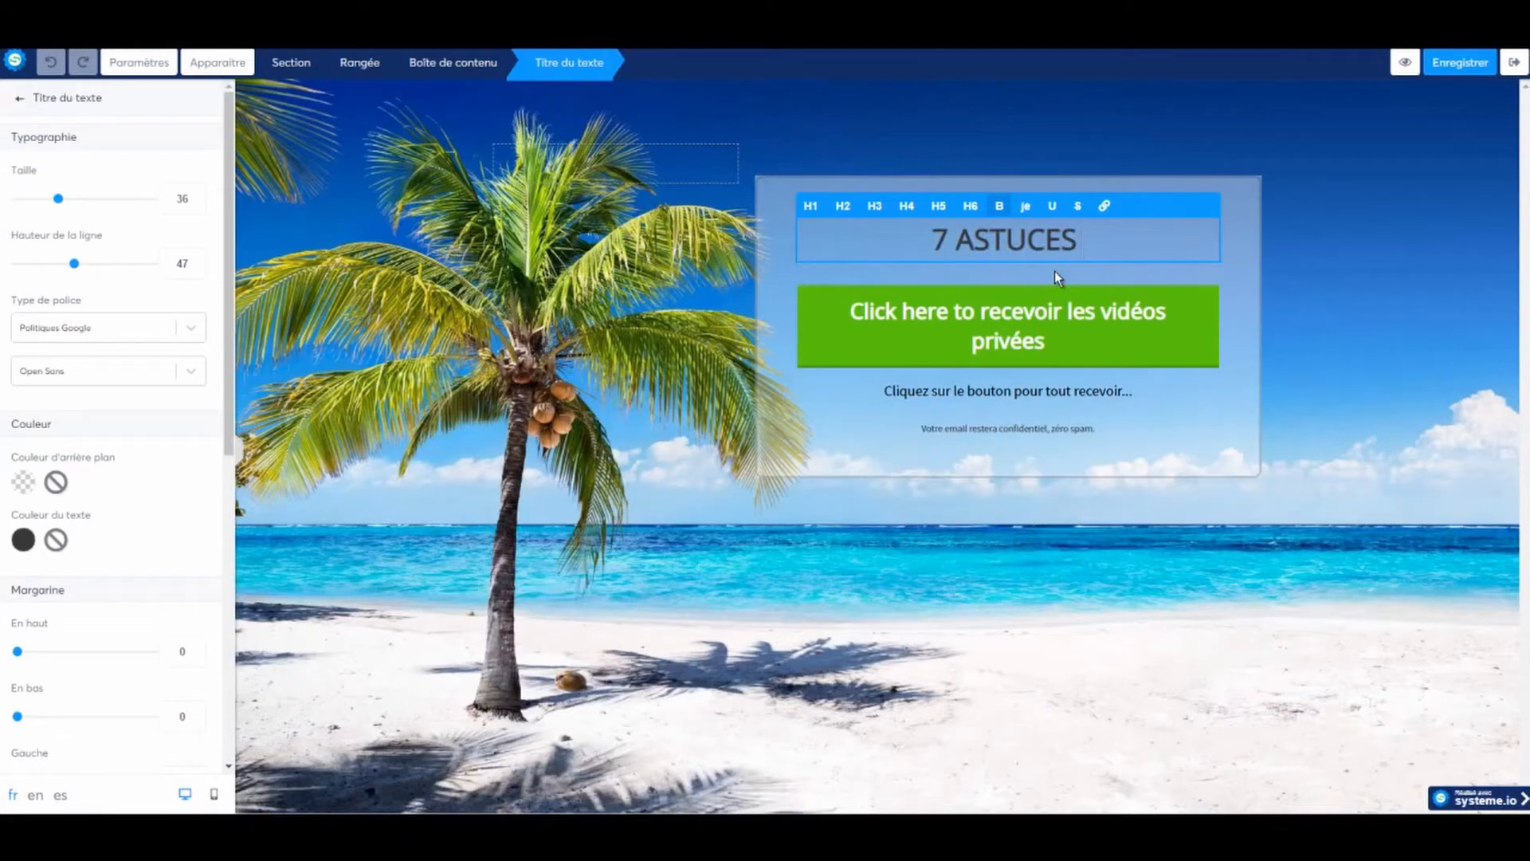
text(POUR)
key(Return)
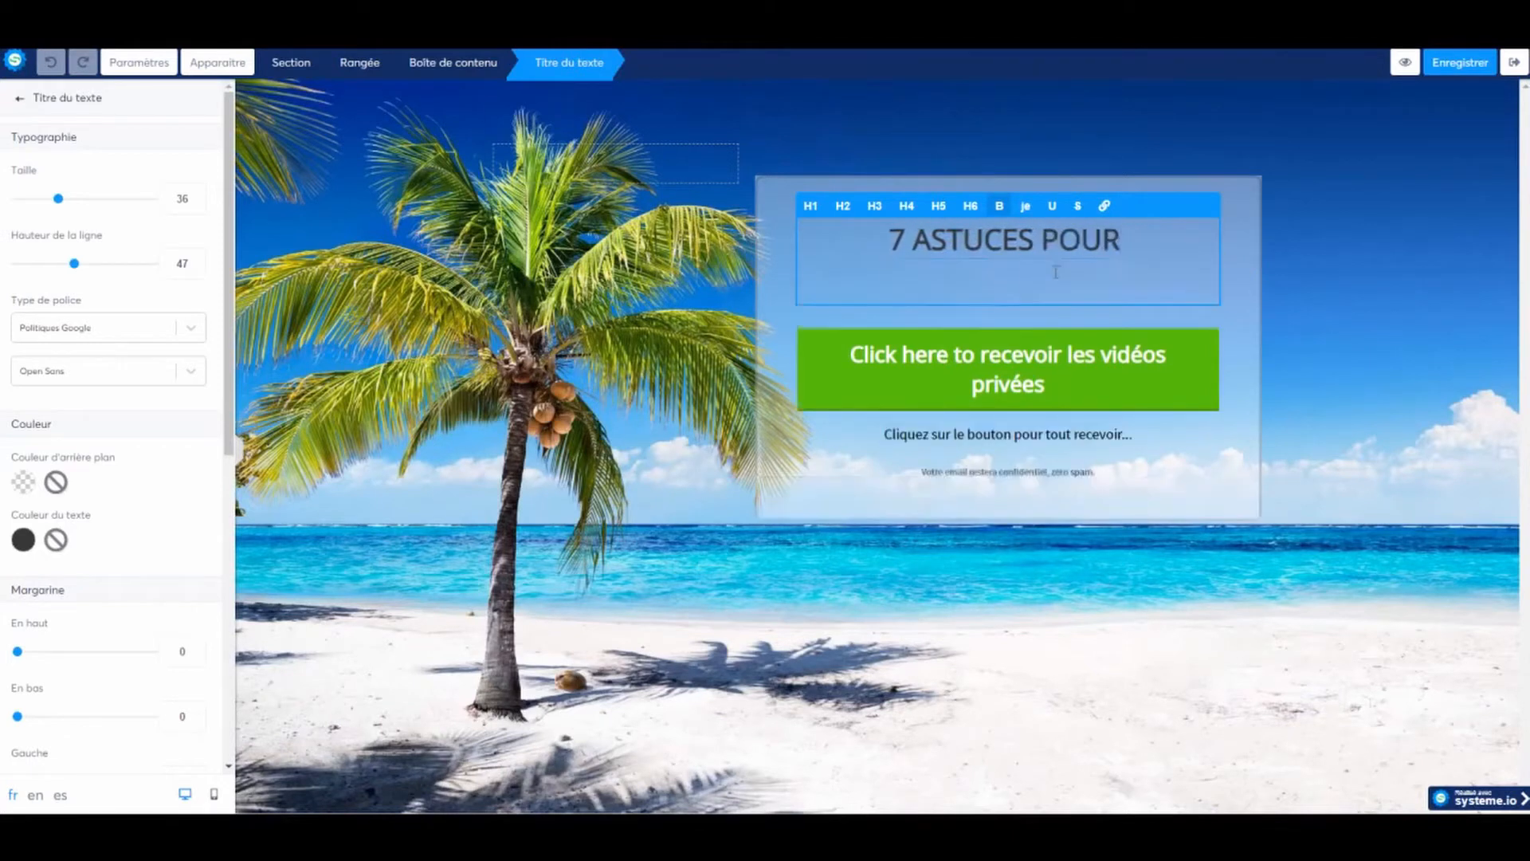
- Complete the headline with the lines "BIEN APPRENDRE" and "L'ANGLAIS"
text(BIEN AOPP)
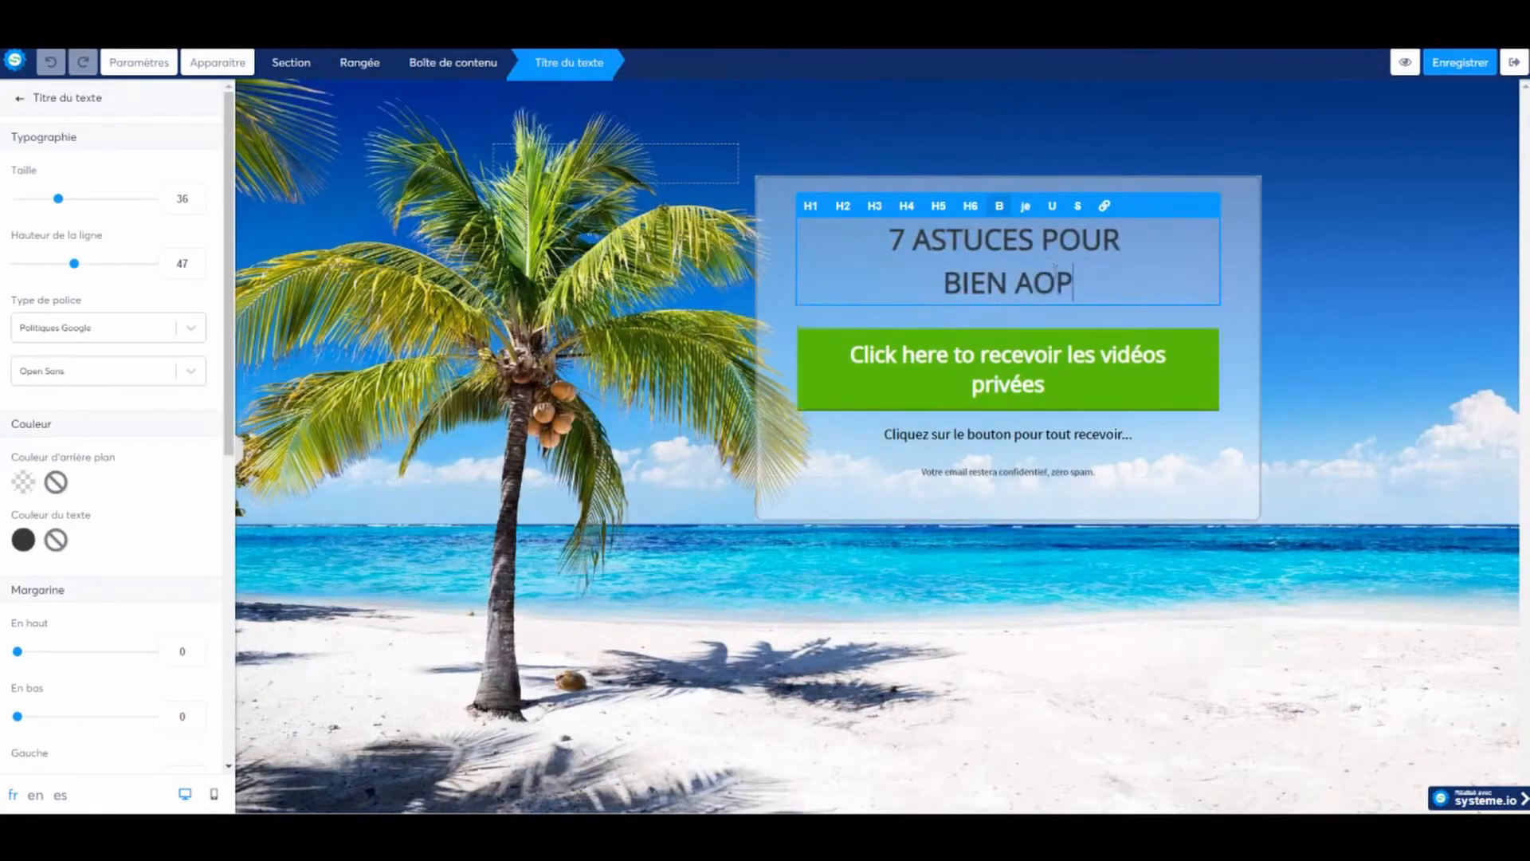
key(BackSpace)
key(BackSpace)
key(BackSpace)
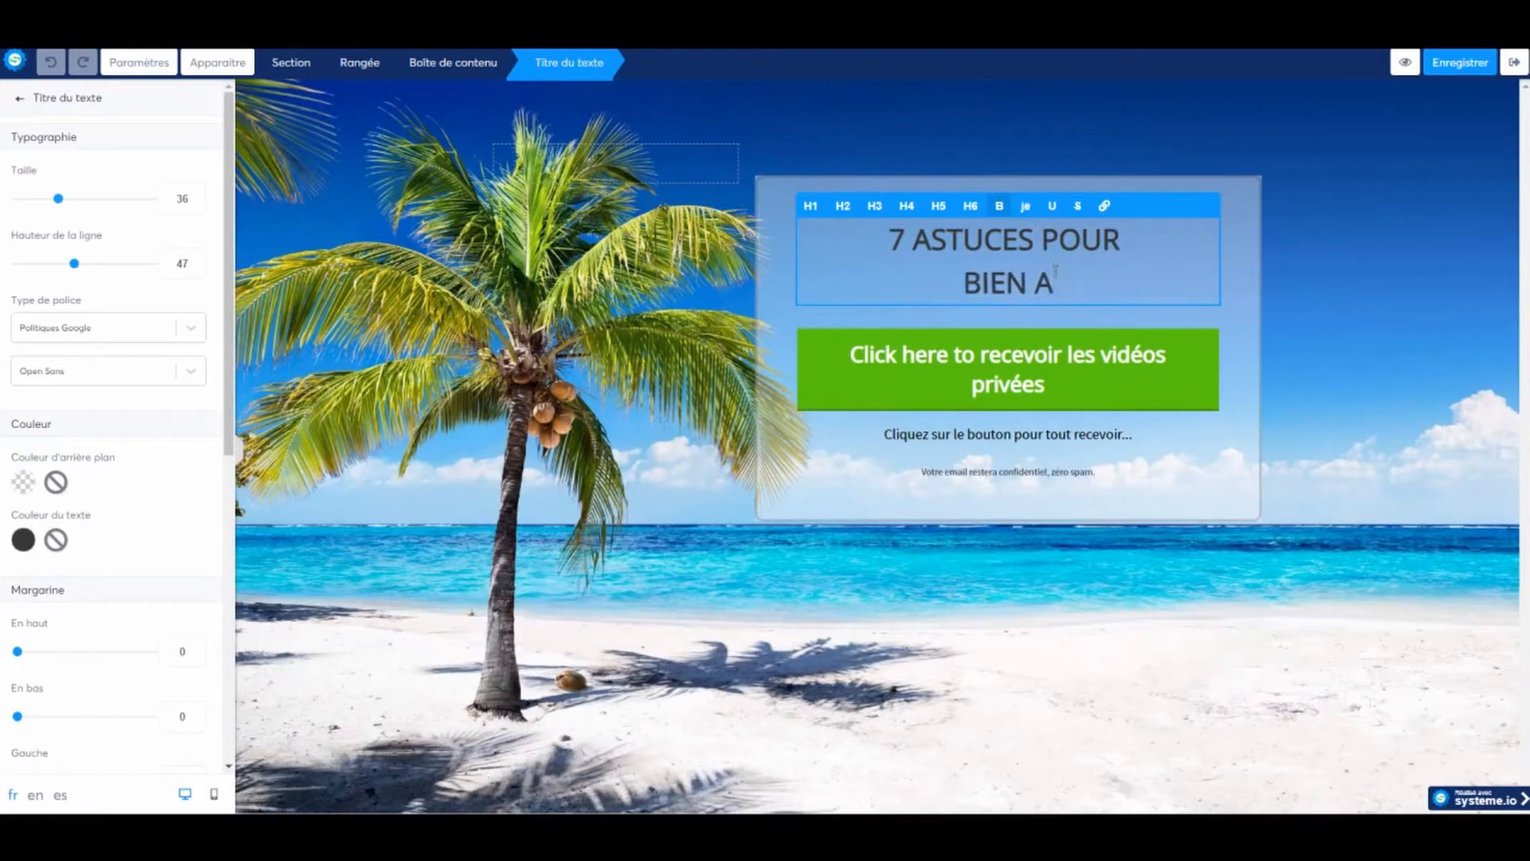
text(PPRENDREE)
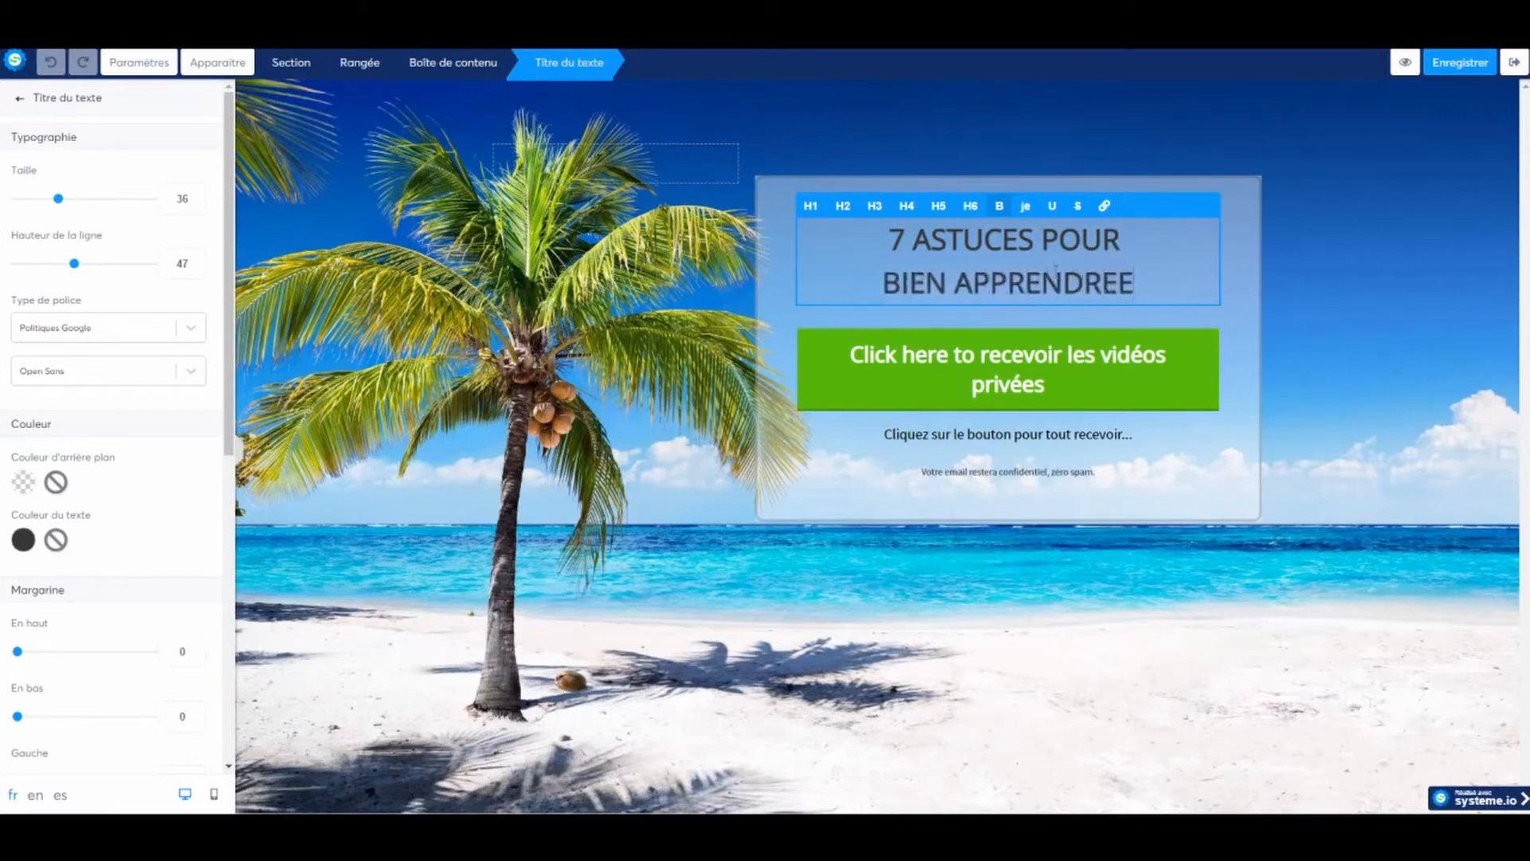
key(BackSpace)
key(Return)
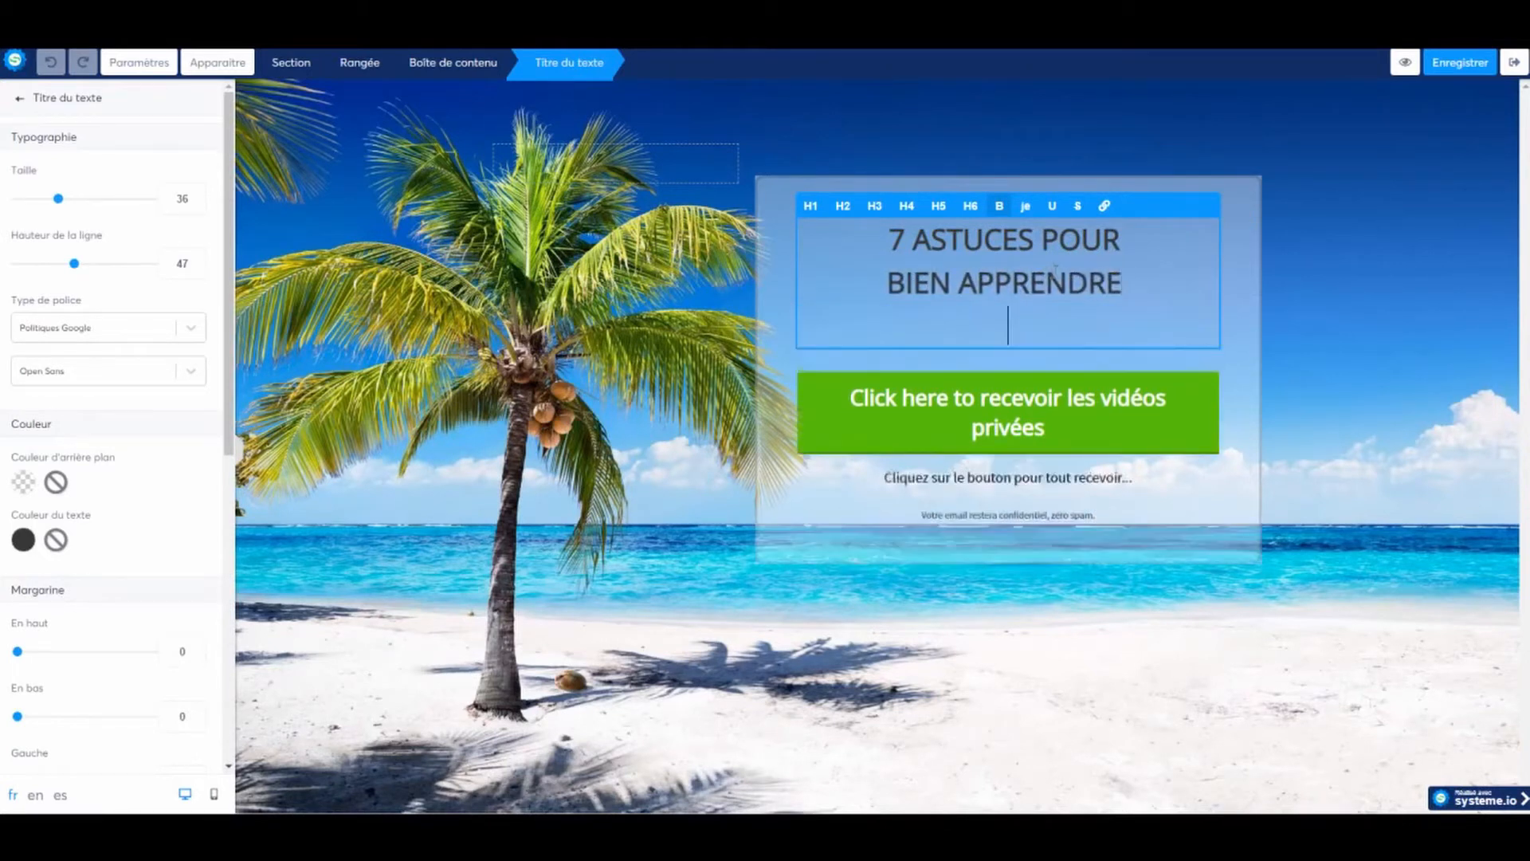
text(L'ANGLAIS)
click(1015, 490)
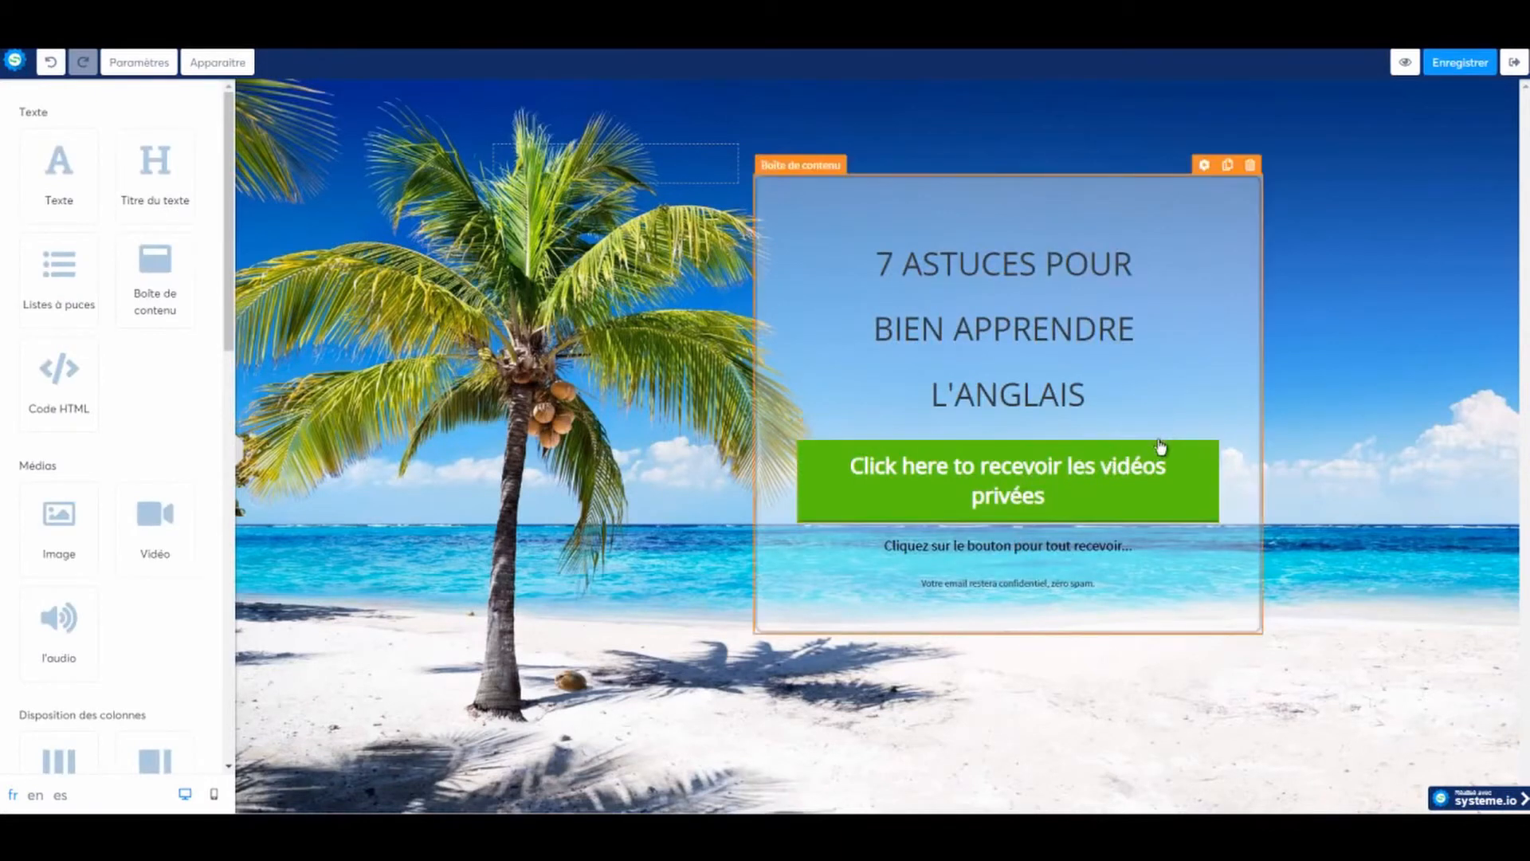
- Change the green button's text to "Visionnez ma vidéo gratuite"
click(1160, 431)
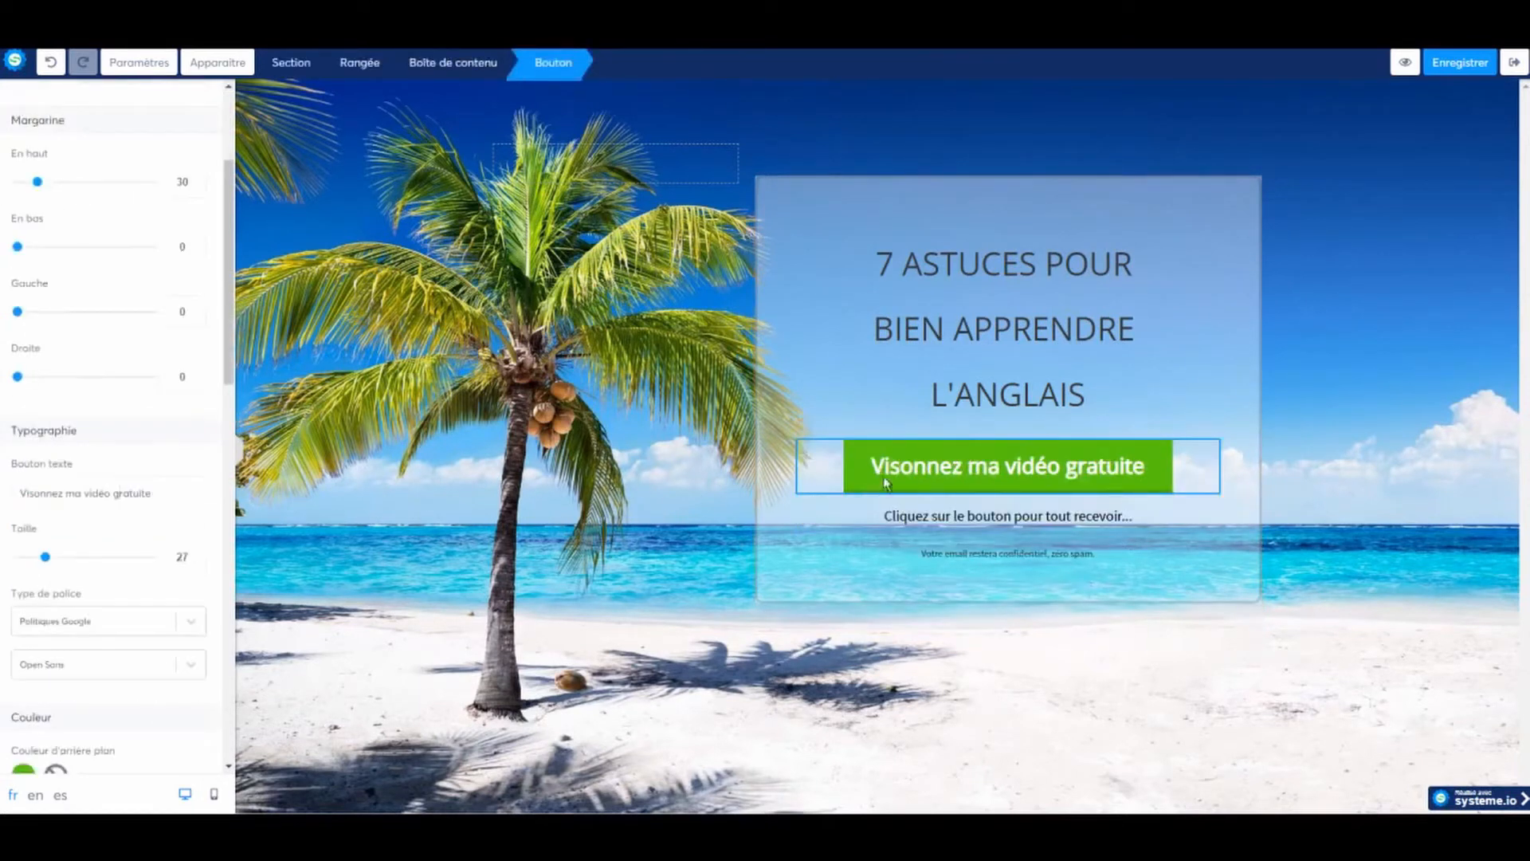
click(887, 484)
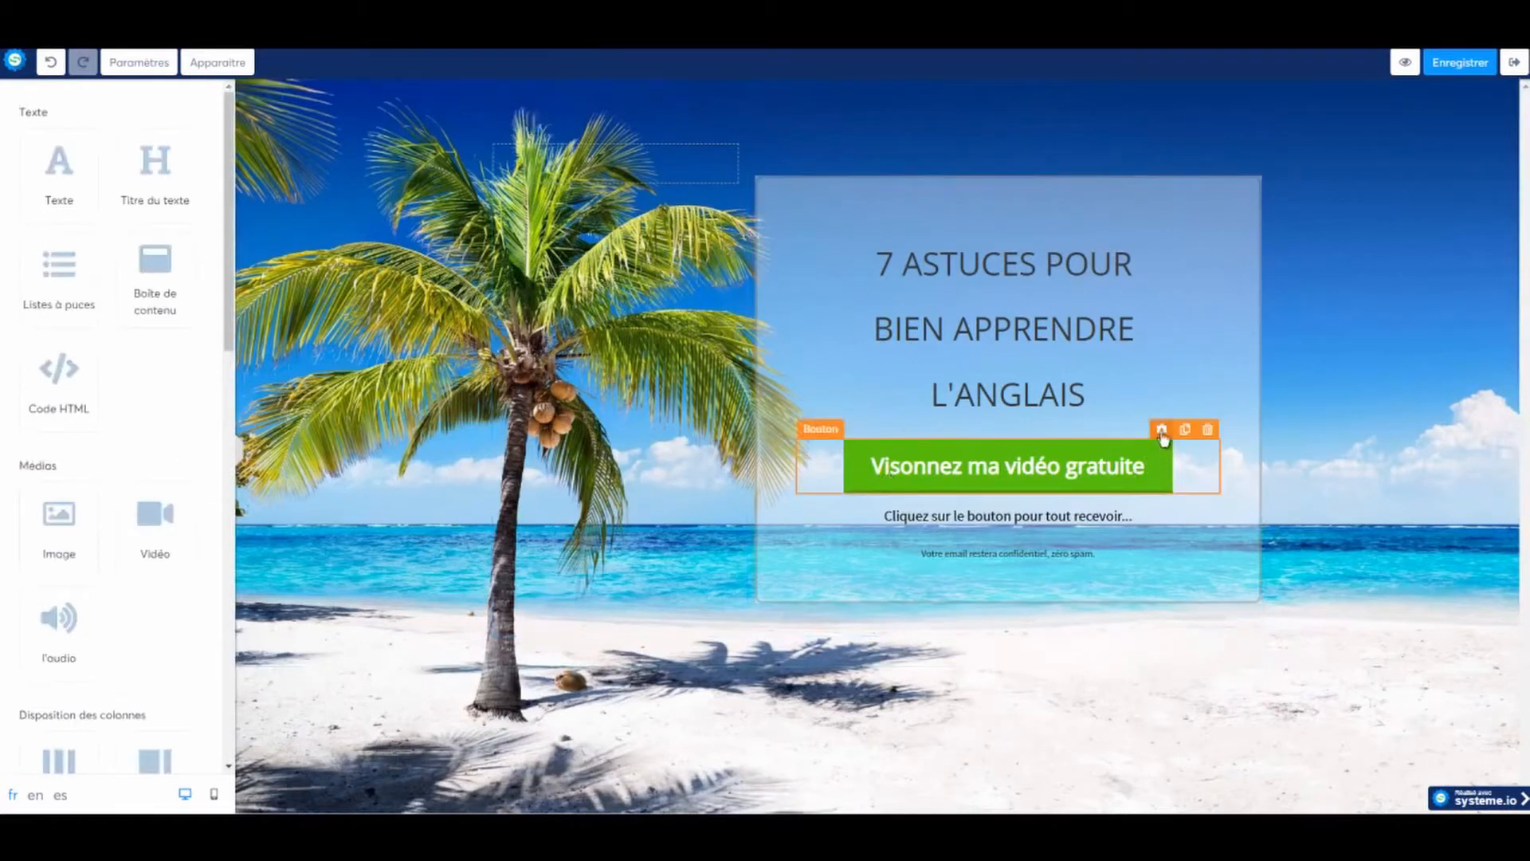
click(1161, 459)
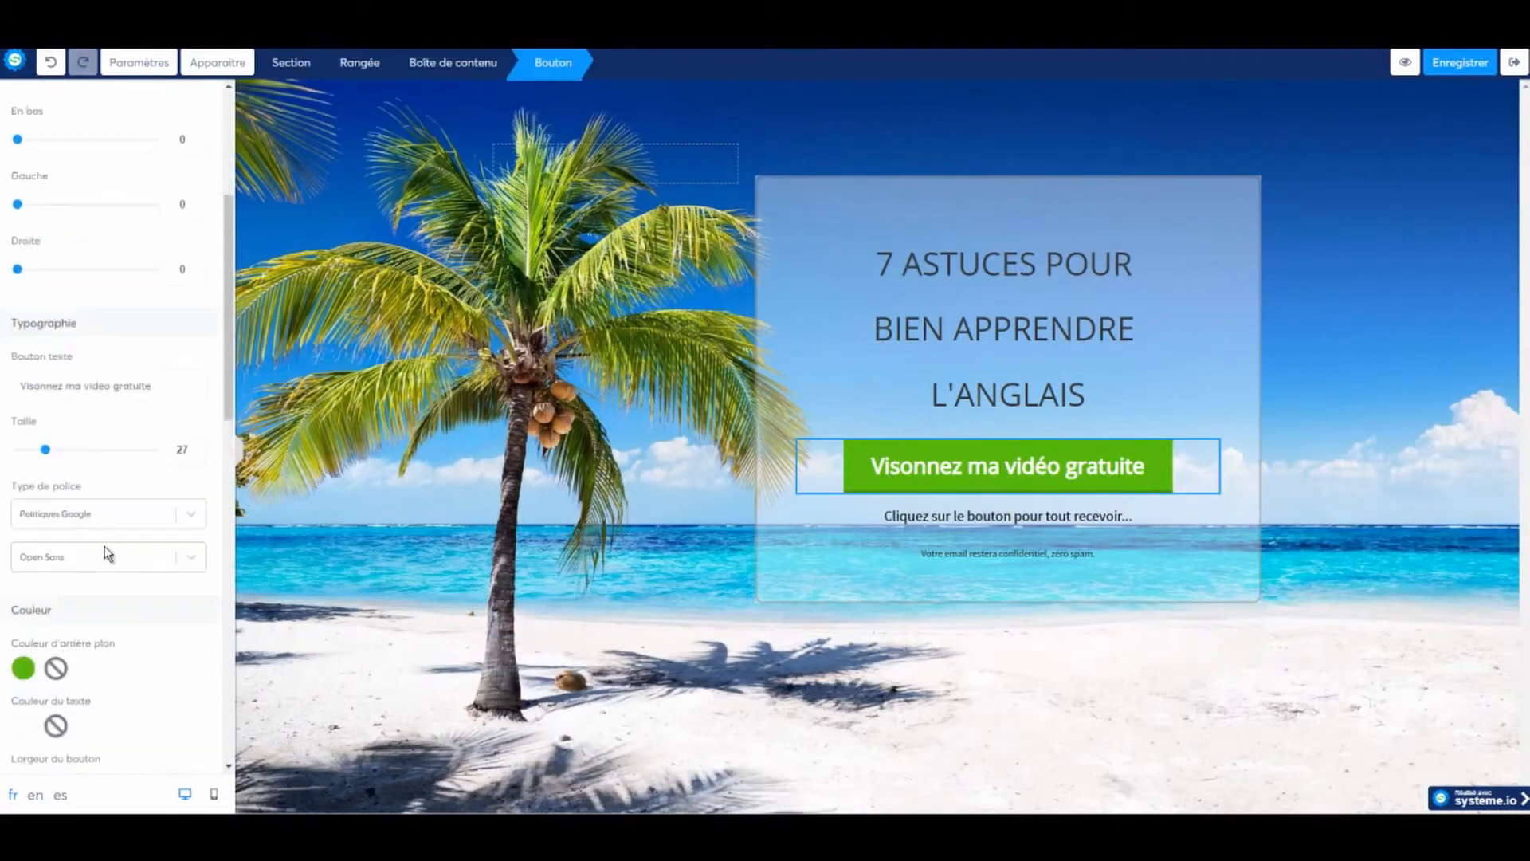
click(42, 384)
text(i)
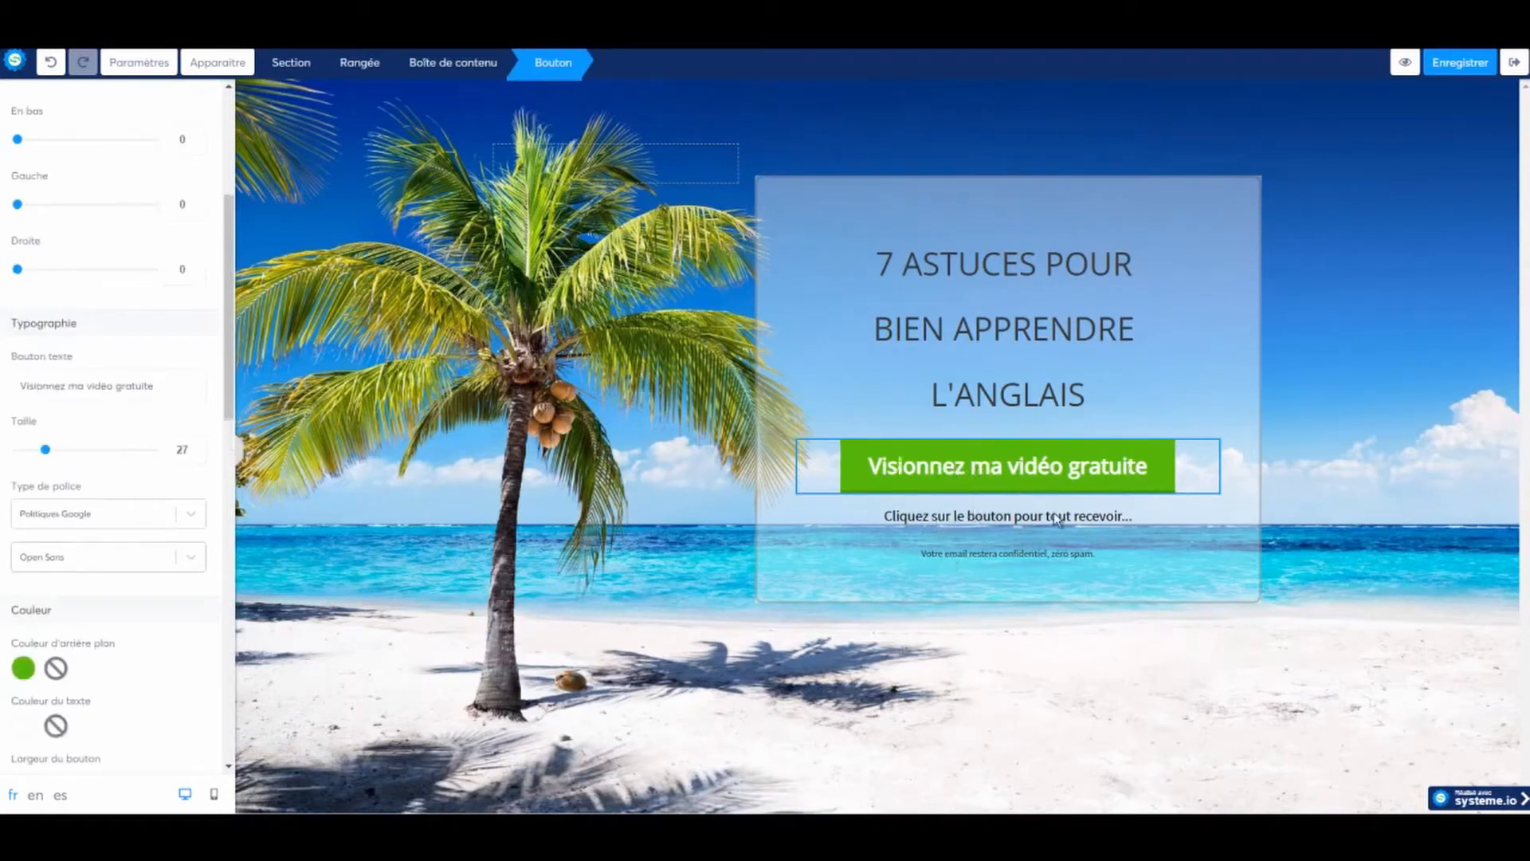
click(1056, 519)
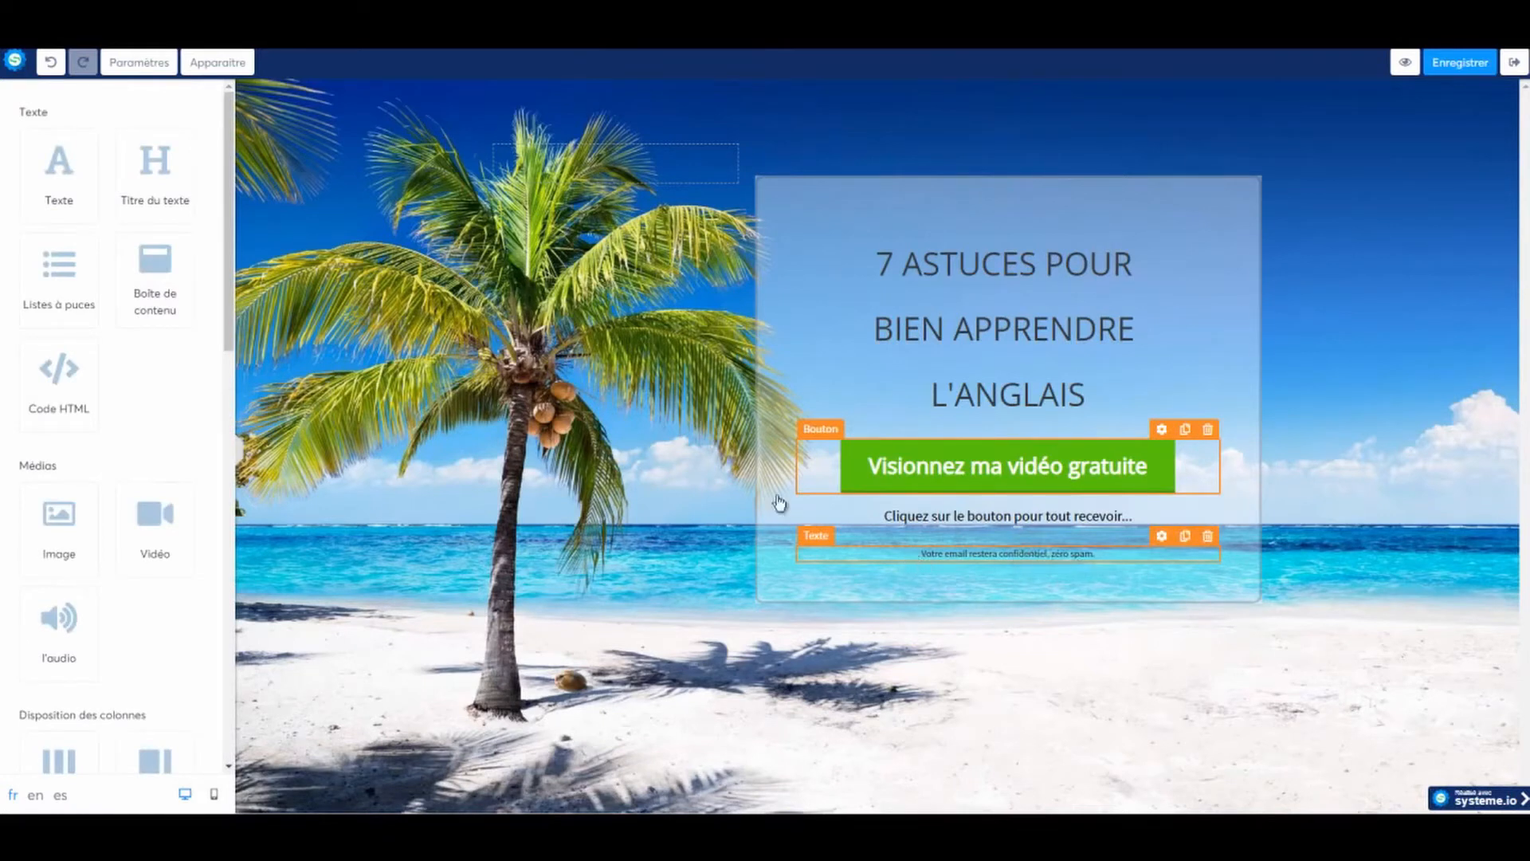
- Add a checkbox below the "Cliquez sur le bouton pour tout recevoir..." text and a new button beneath the content box
drag(229, 250, 204, 447)
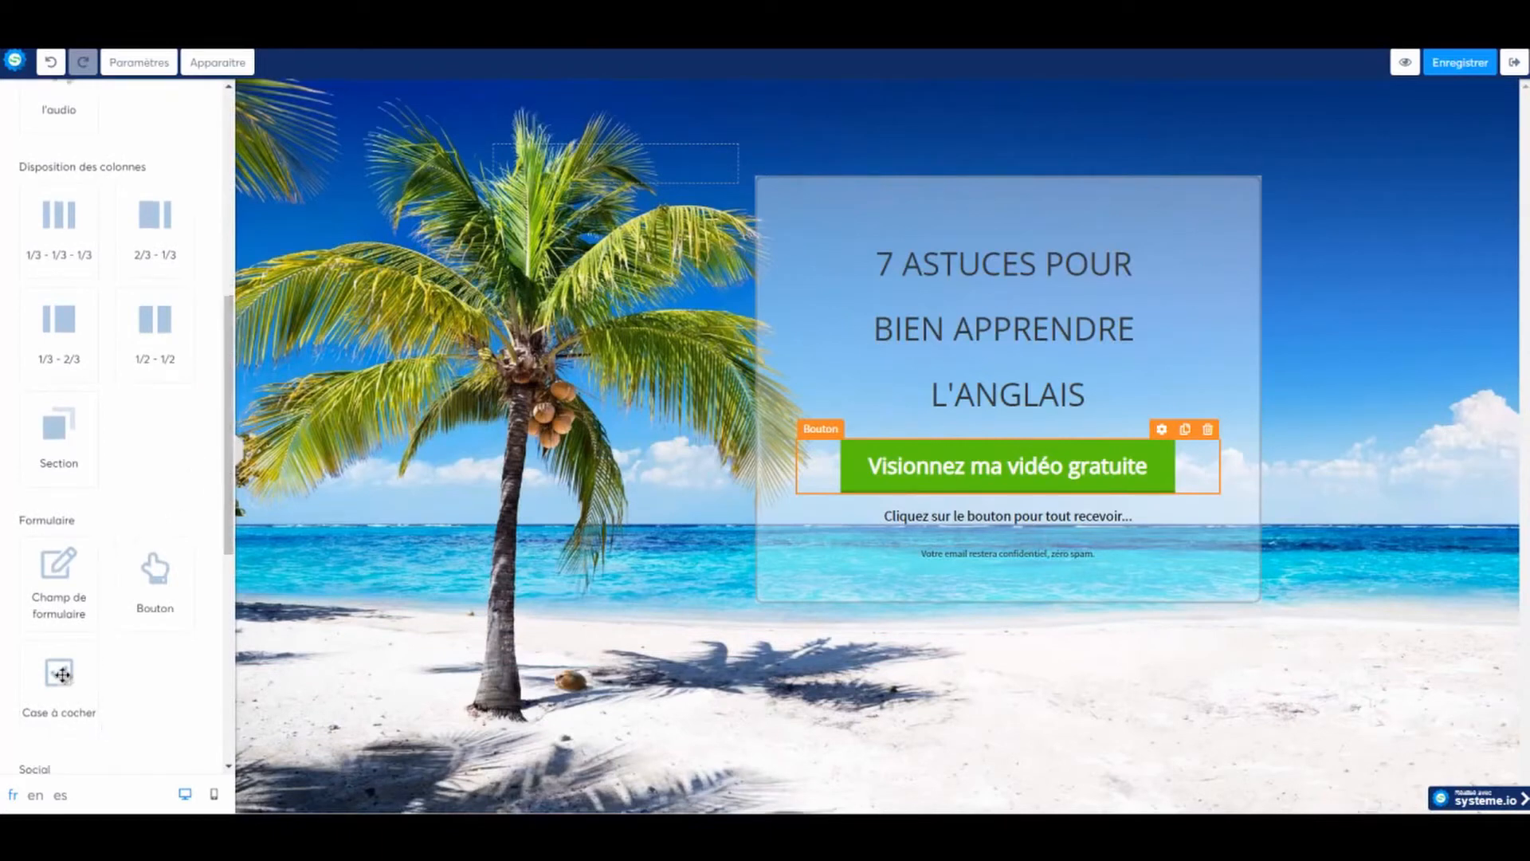
drag(103, 687, 847, 524)
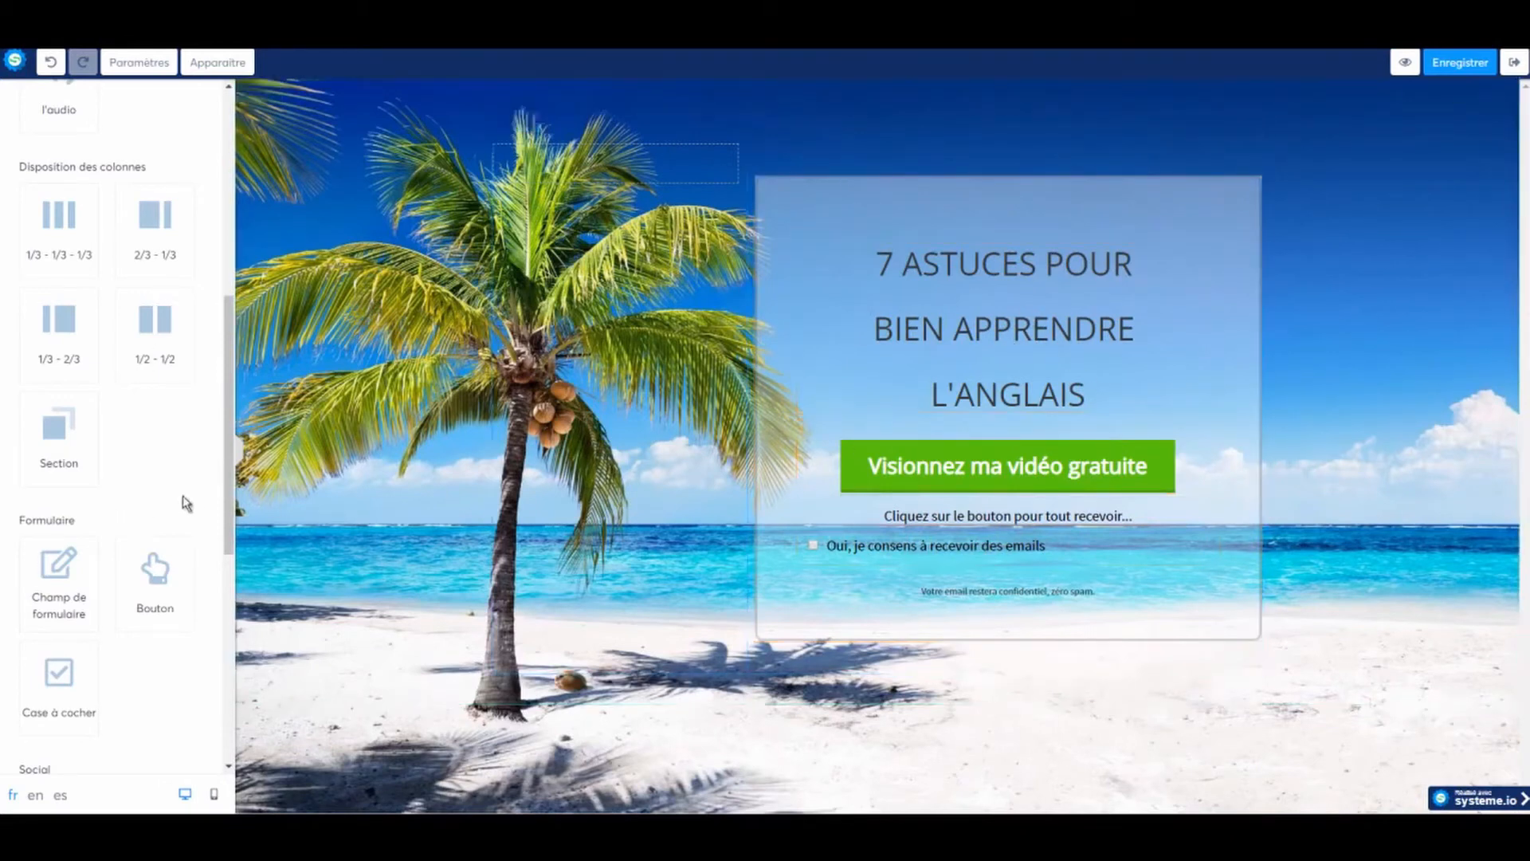
drag(228, 432, 1005, 683)
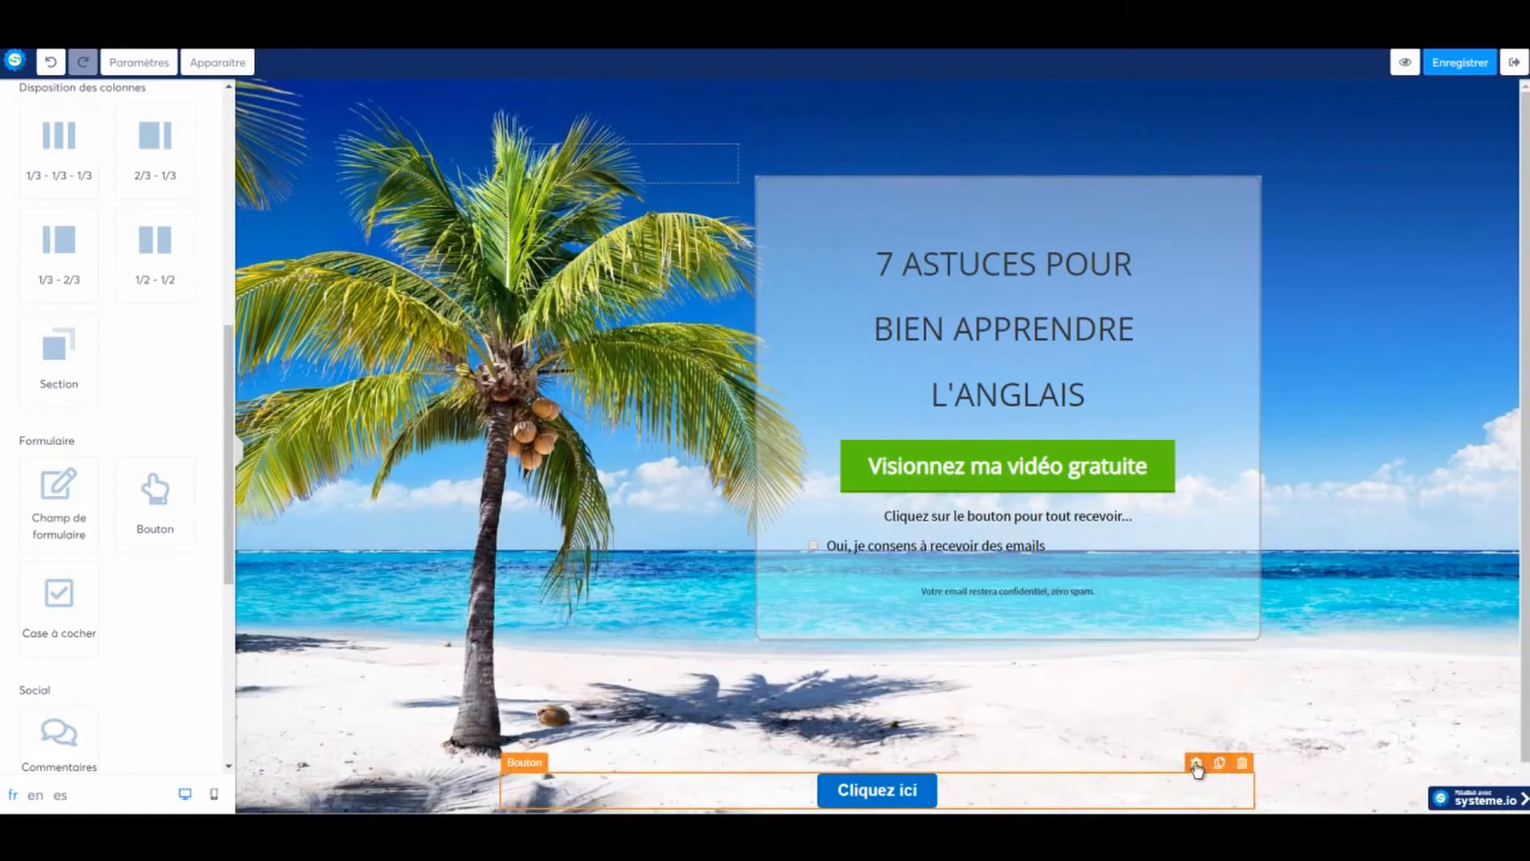
- Delete the "Cliquez ici" button beneath the content box and widen the content box's column toward the palm tree
click(1242, 766)
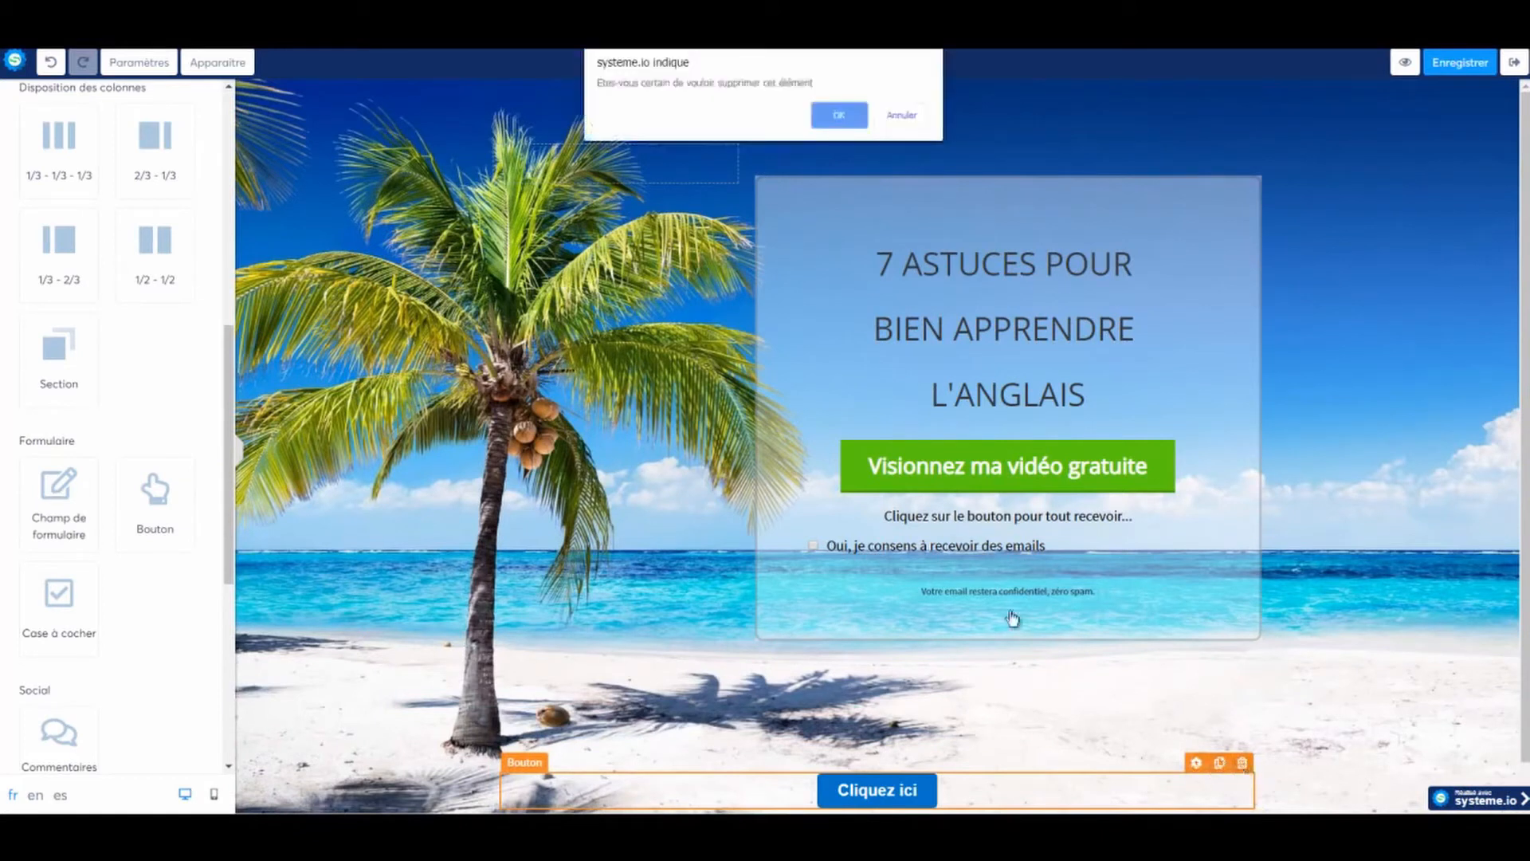
click(848, 117)
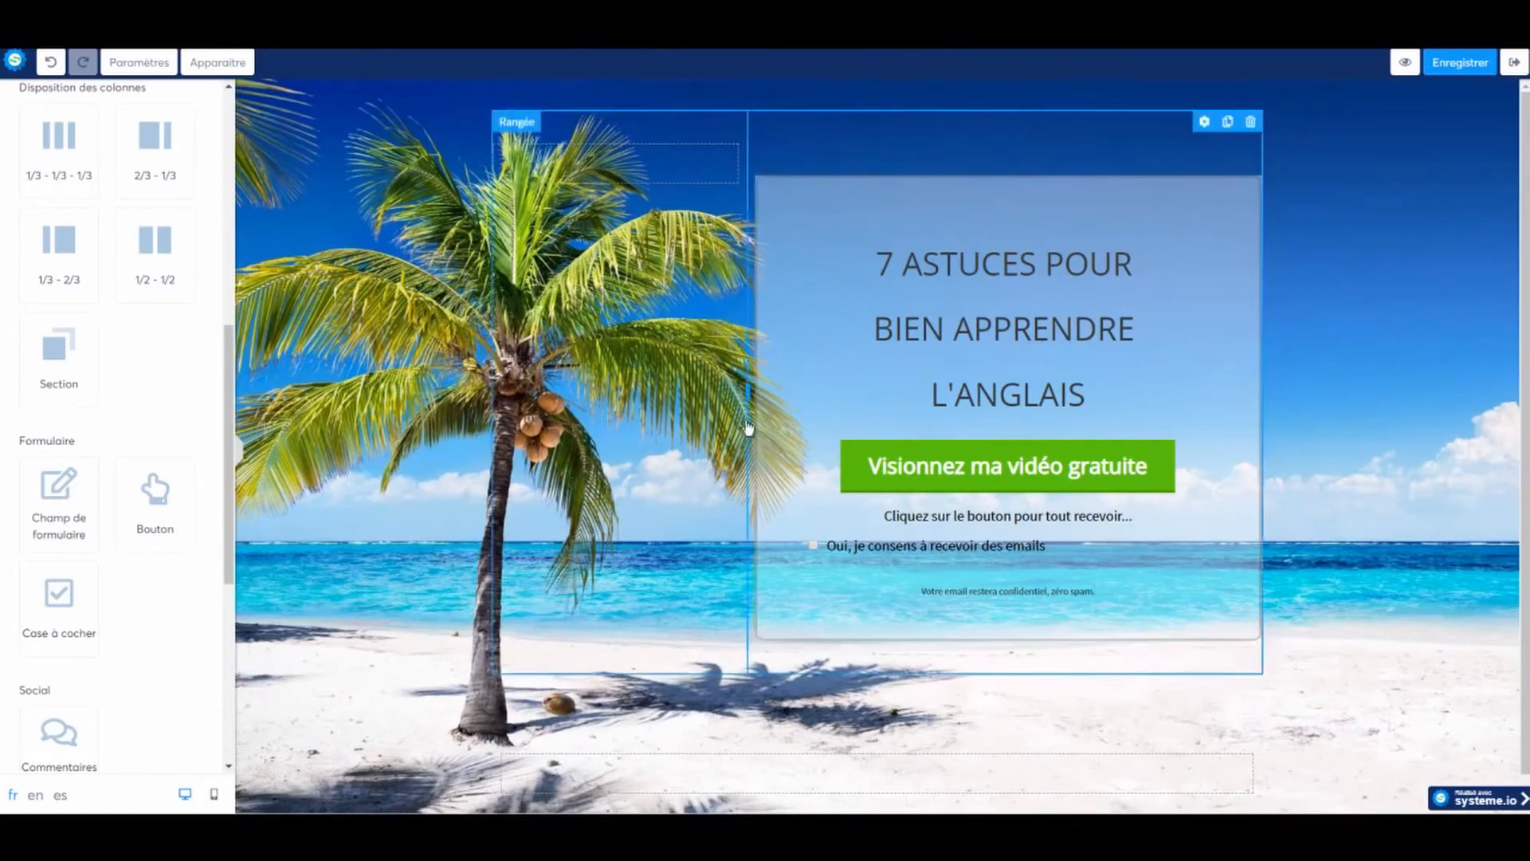
drag(748, 394, 541, 393)
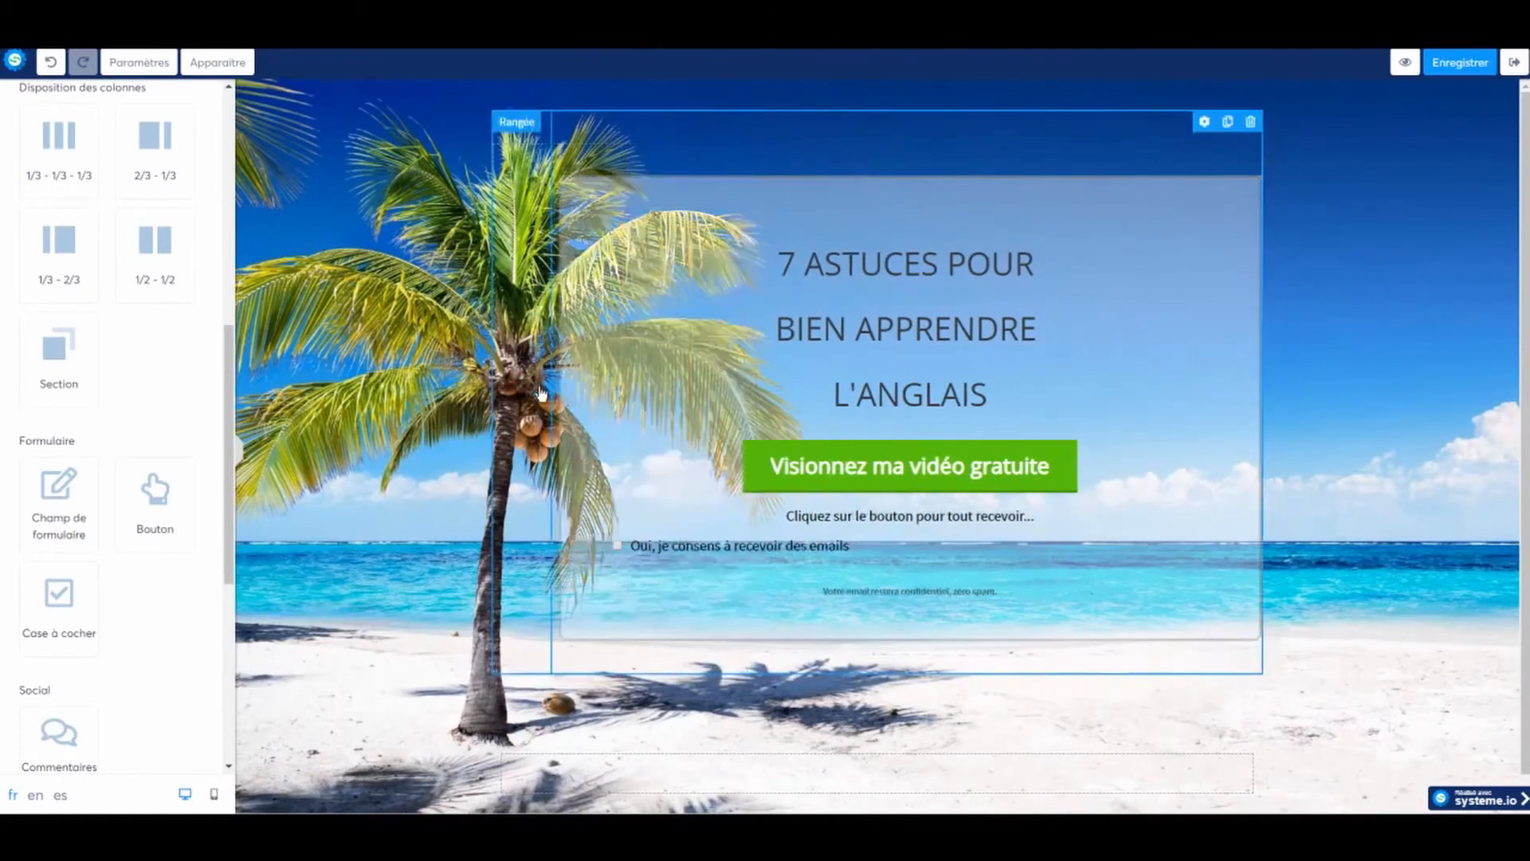
click(541, 393)
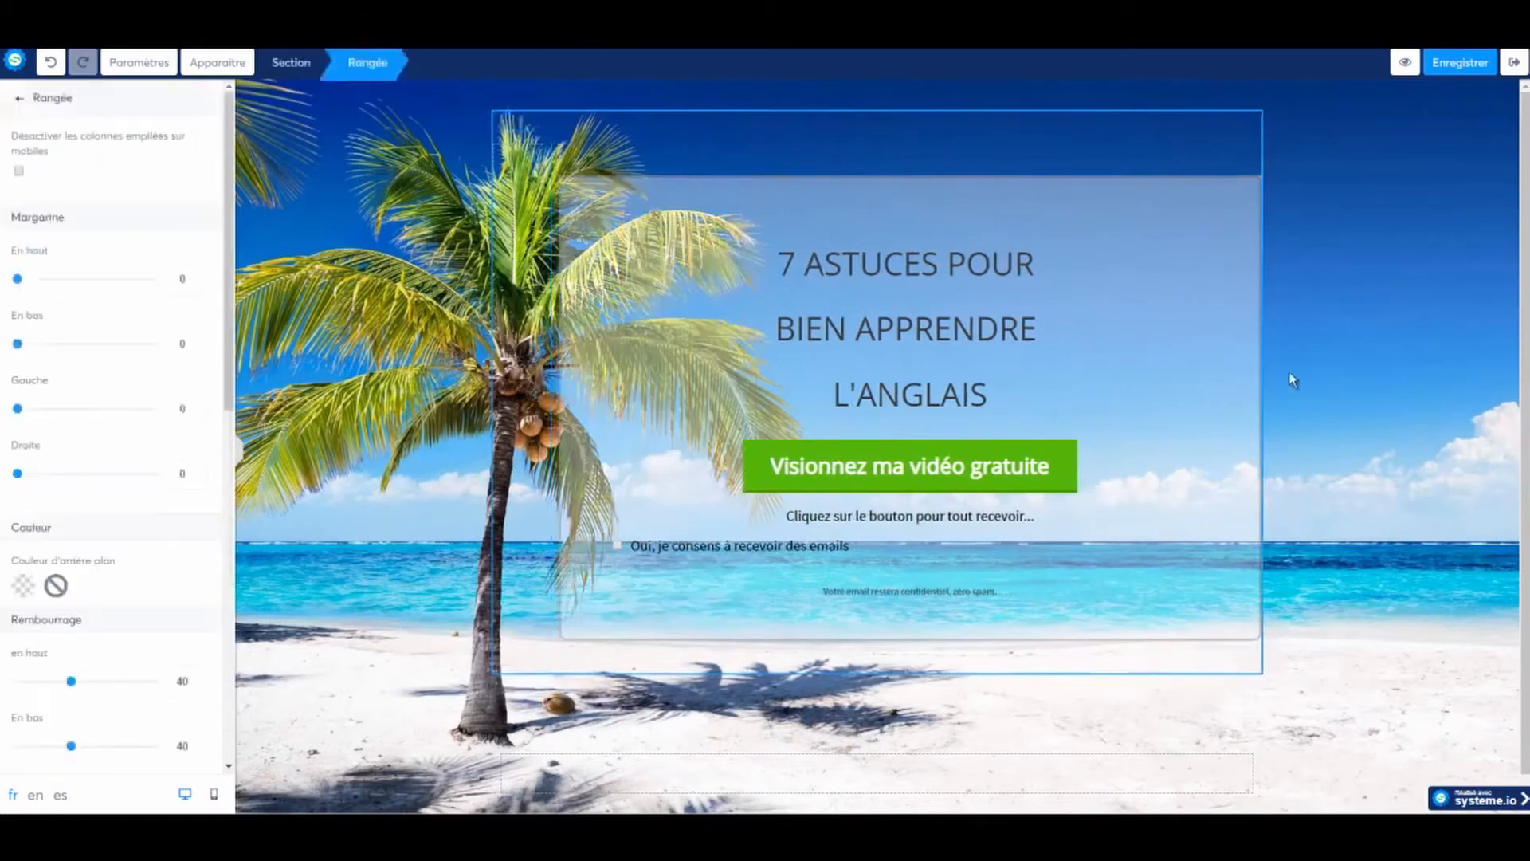
click(1365, 316)
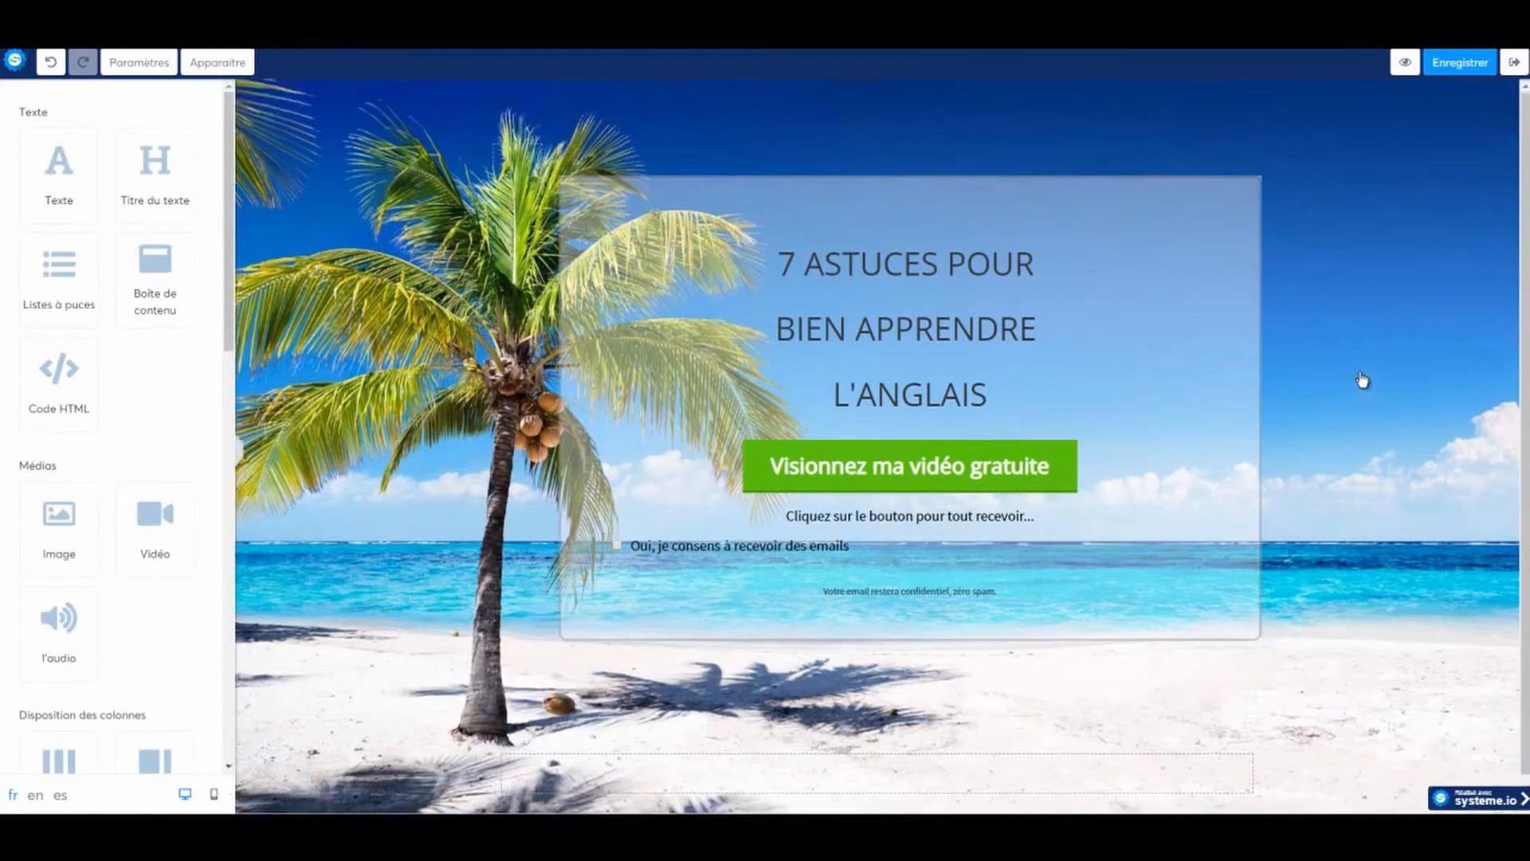
- Set the green "Visionnez ma vidéo gratuite" button's action to "Next the Tunnel", then save the capture page and leave its editor
scroll(1363, 379, down, 1)
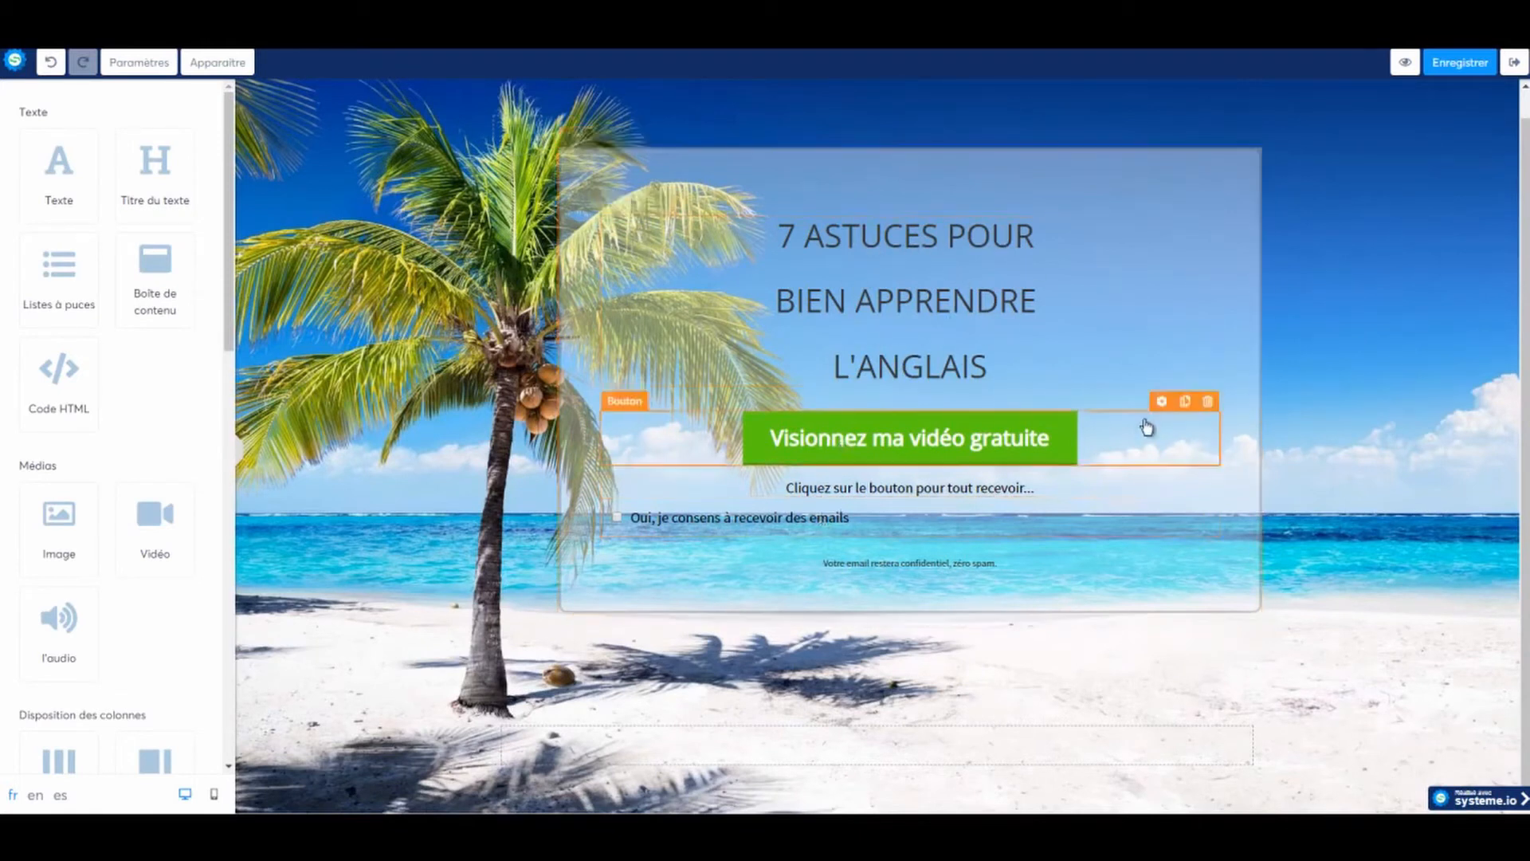
click(1160, 402)
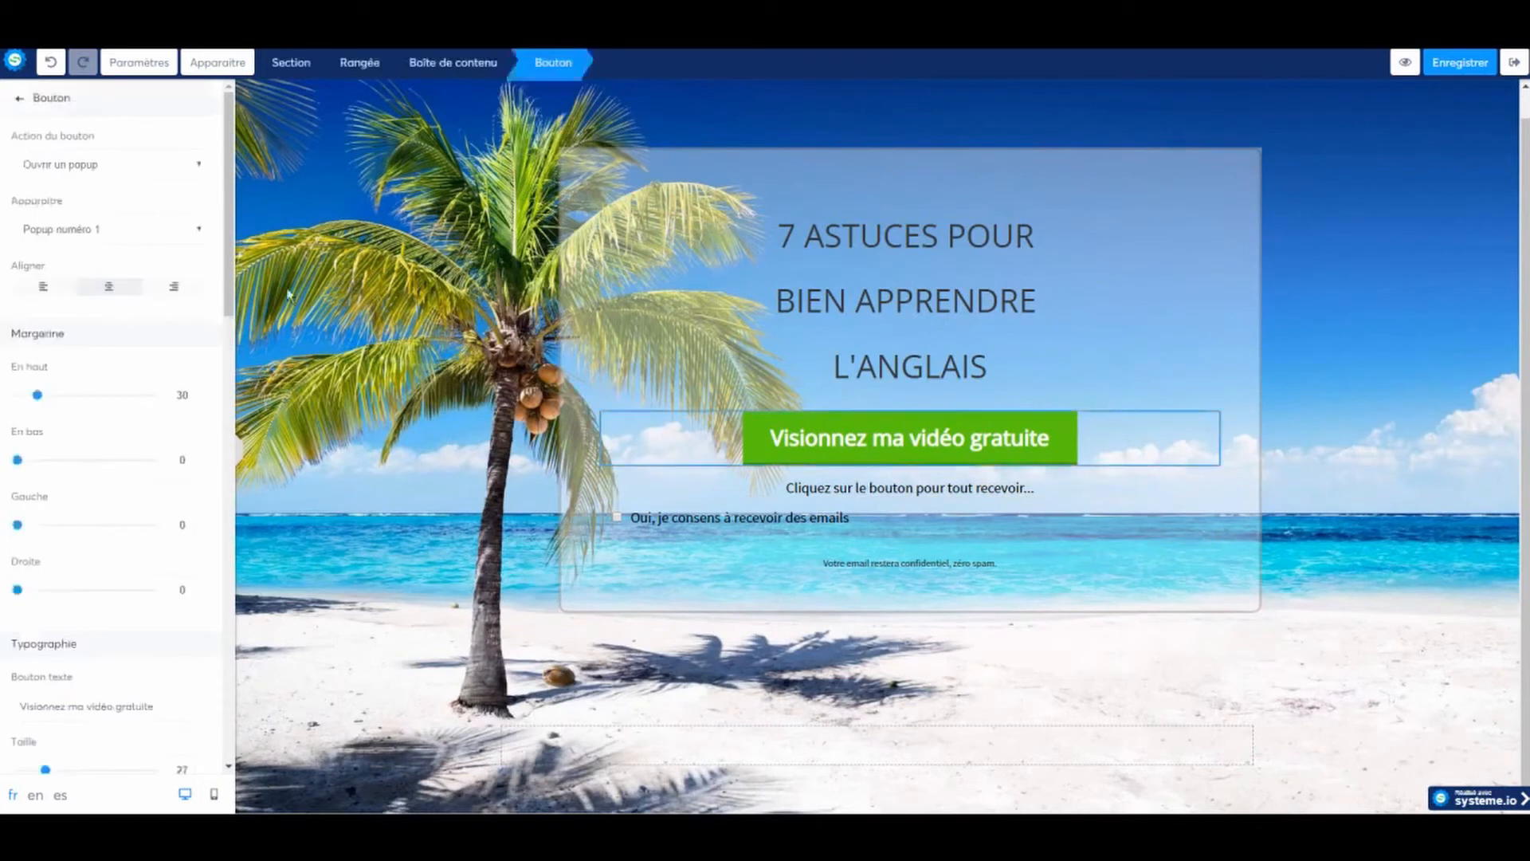
click(115, 166)
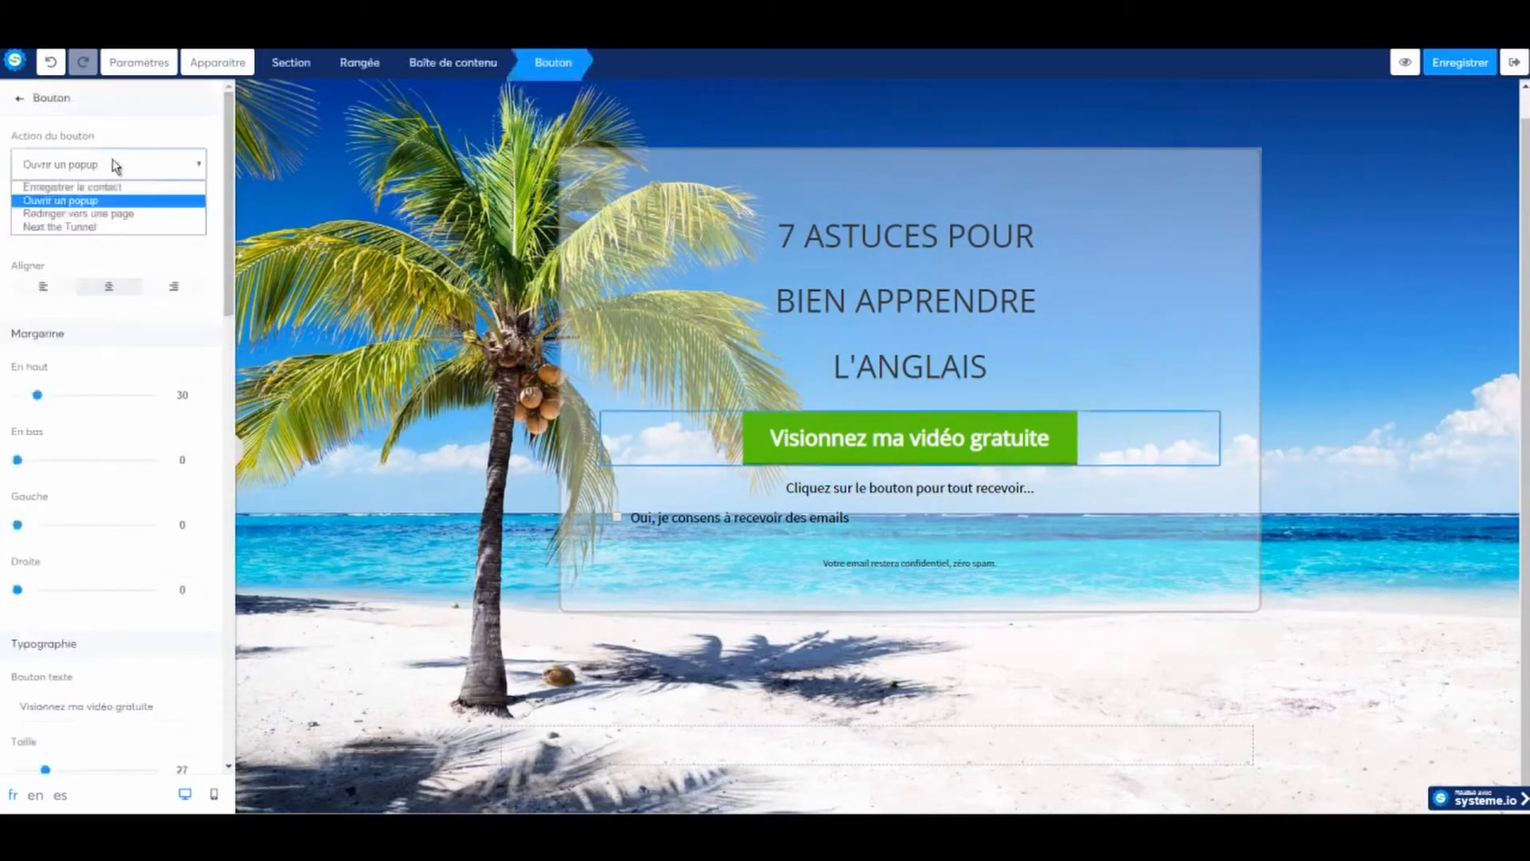
click(107, 228)
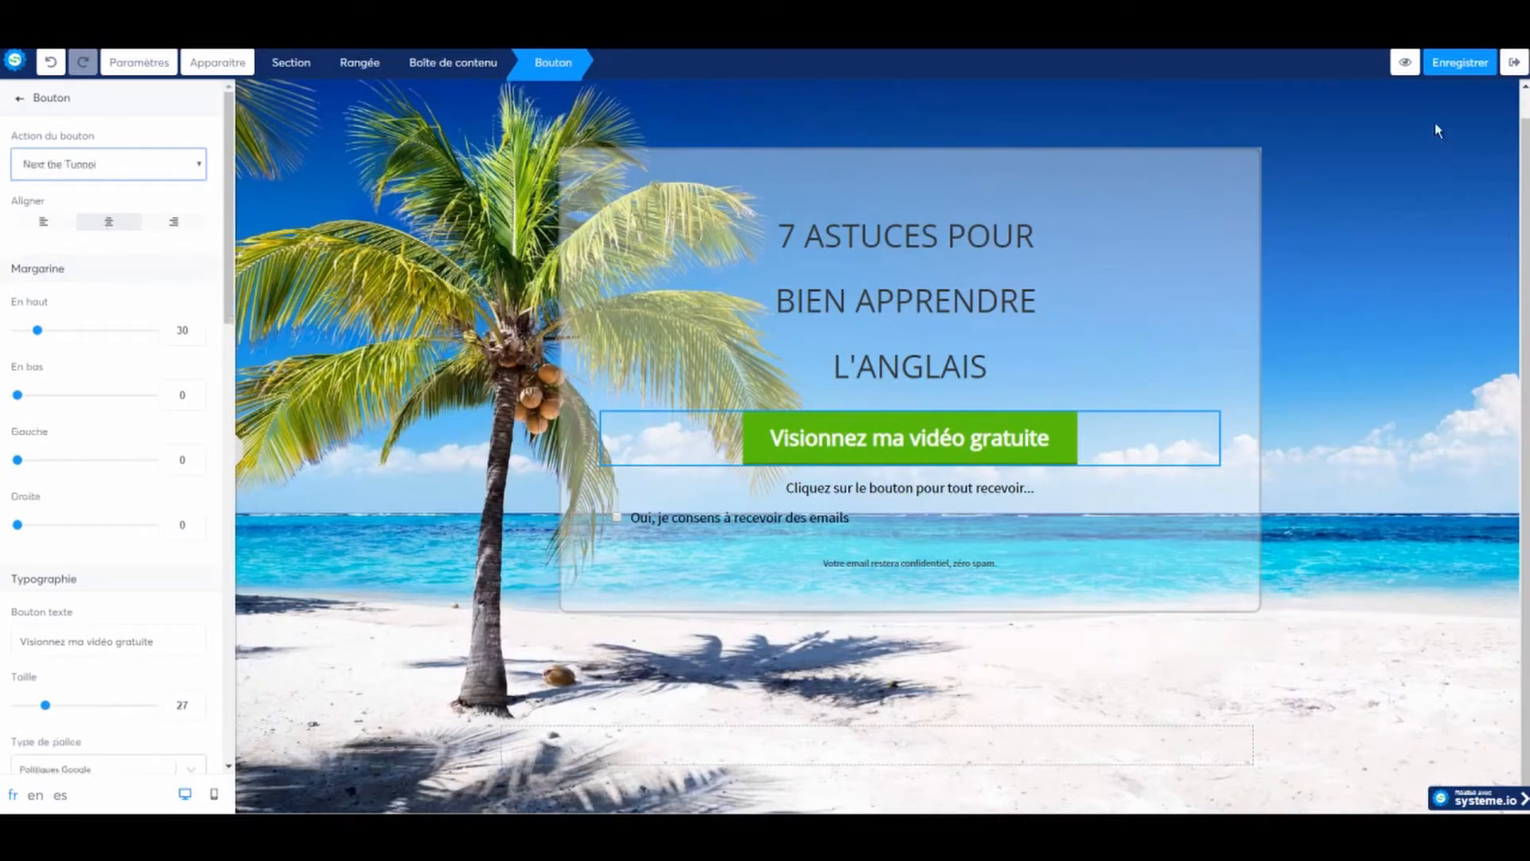
click(1459, 64)
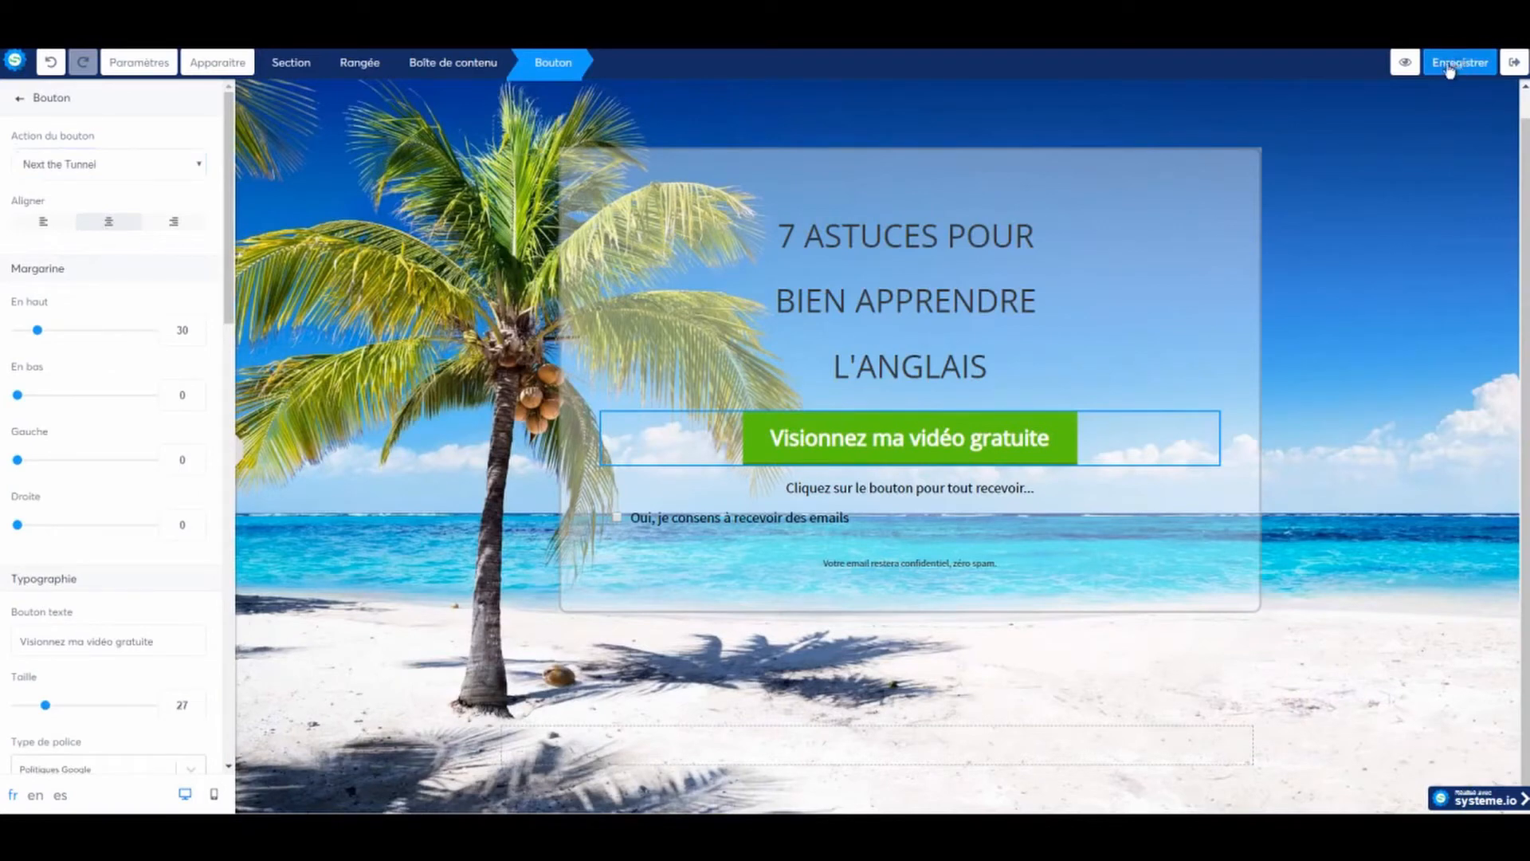
click(1405, 63)
click(1515, 62)
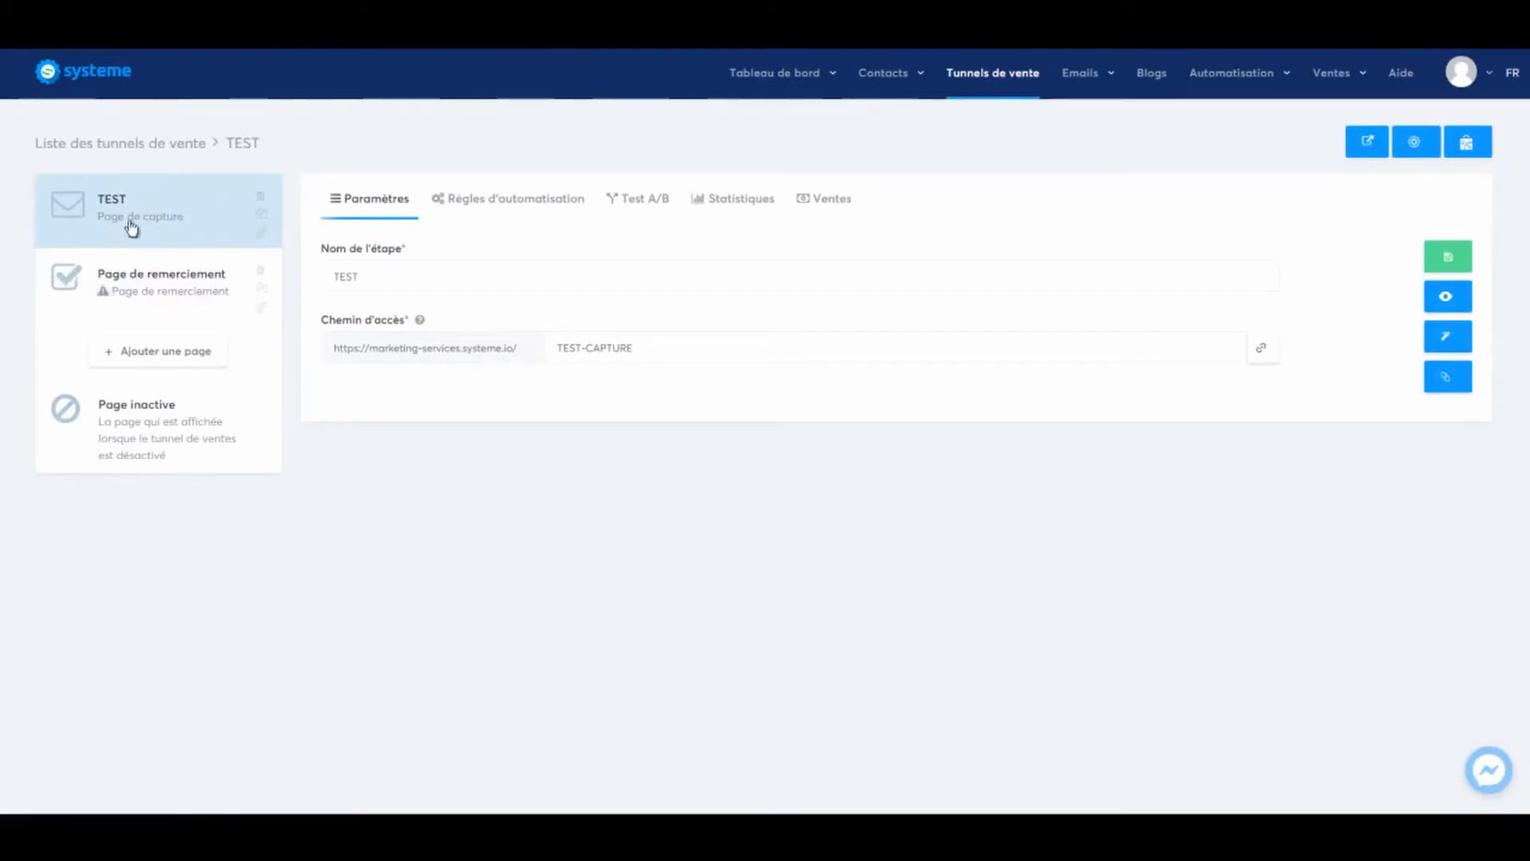
- Choose the "Page de confirmation opt-in" template for the funnel's thank-you page
click(143, 279)
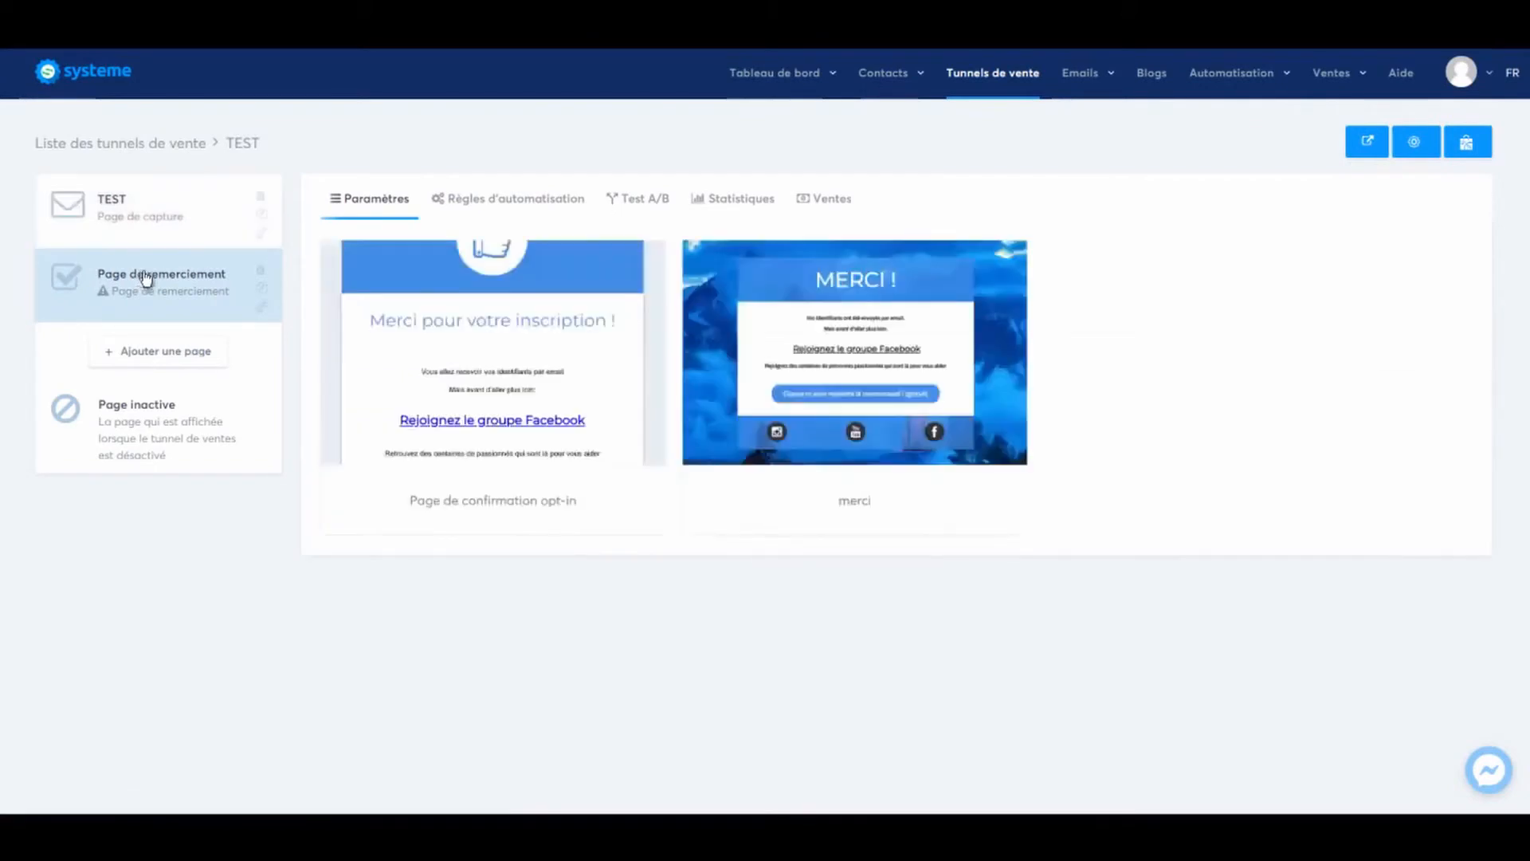
click(436, 353)
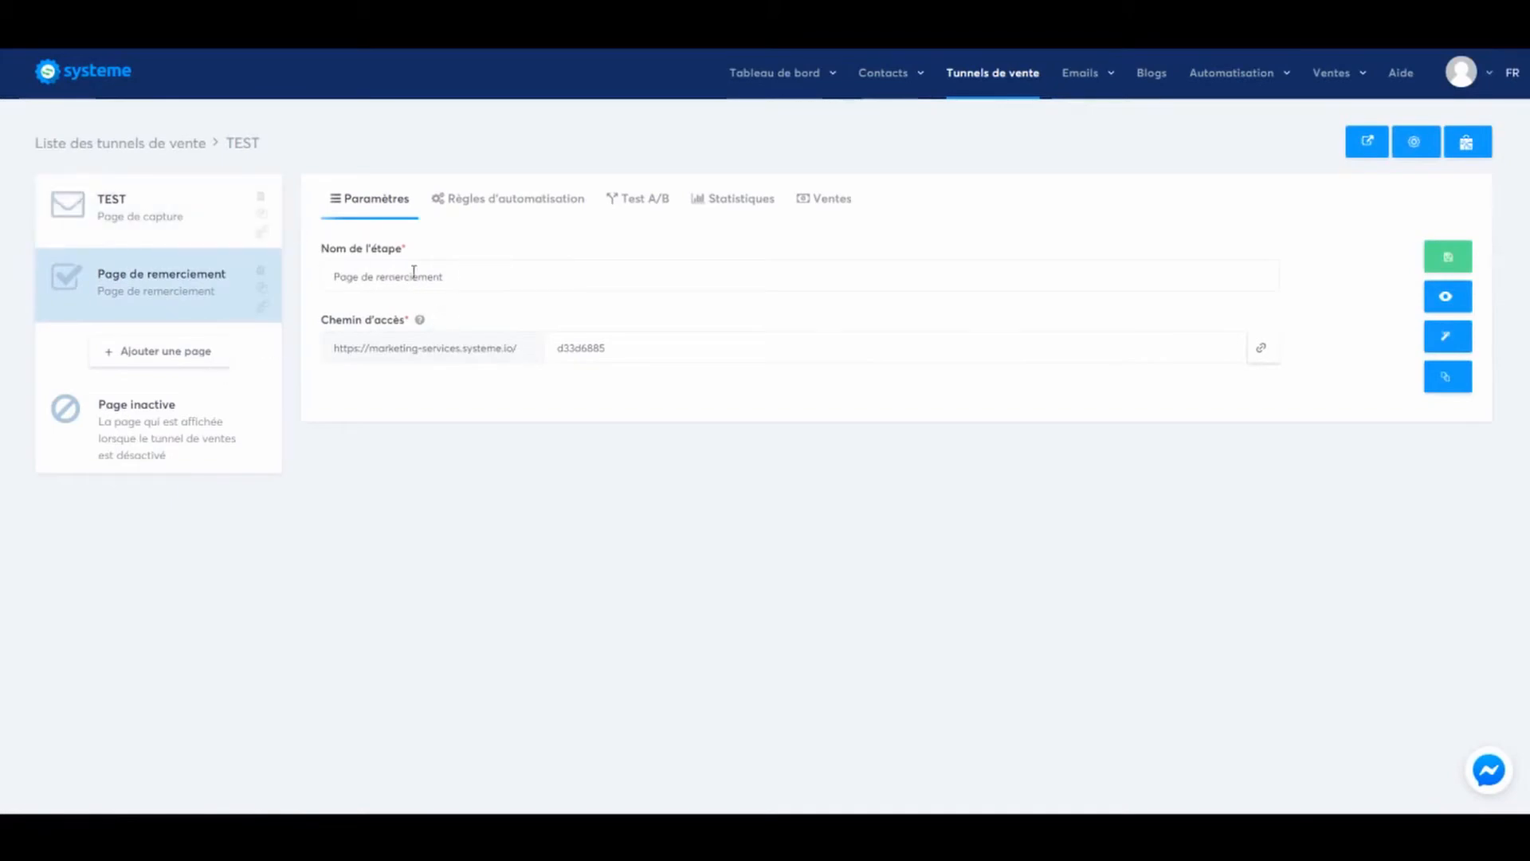
- Enter "merci" as the thank-you page's access path and open the page for editing
double_click(581, 348)
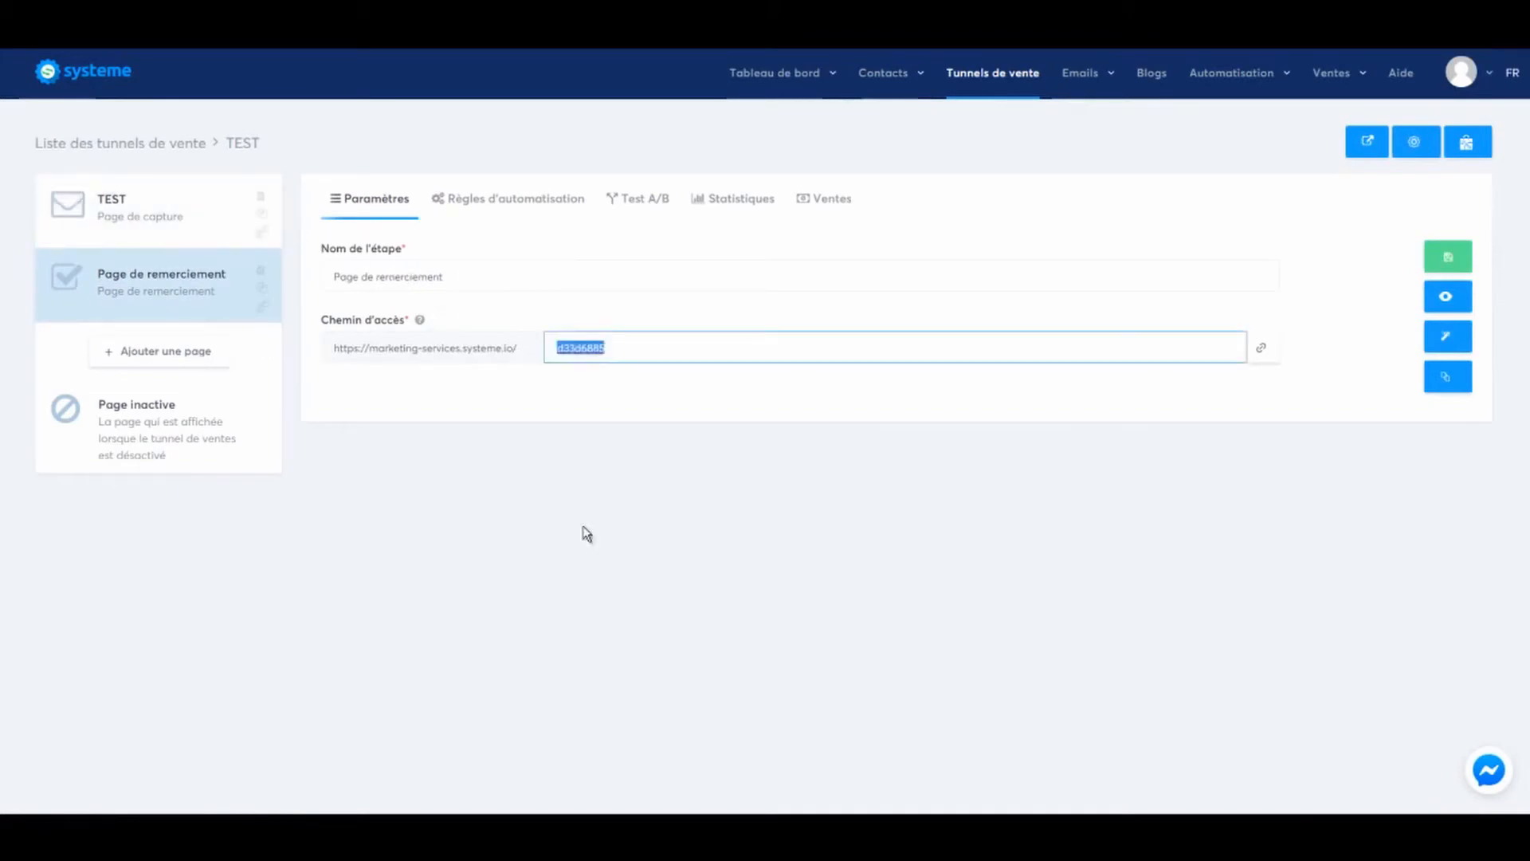
text(merci)
click(1448, 257)
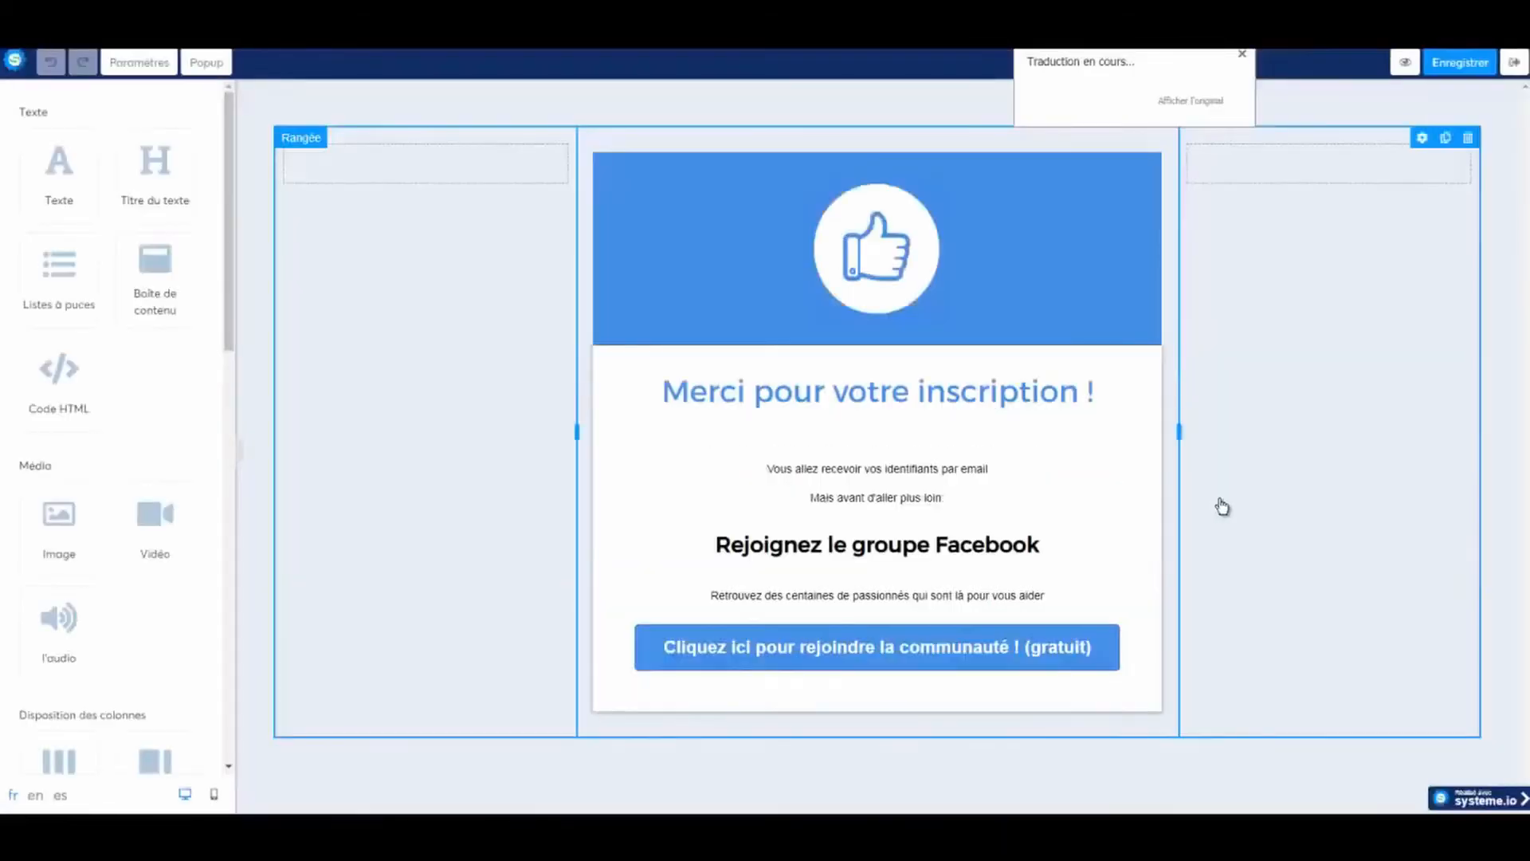
- Delete the thumbs-up image from the blue header row of the thank-you page
click(901, 269)
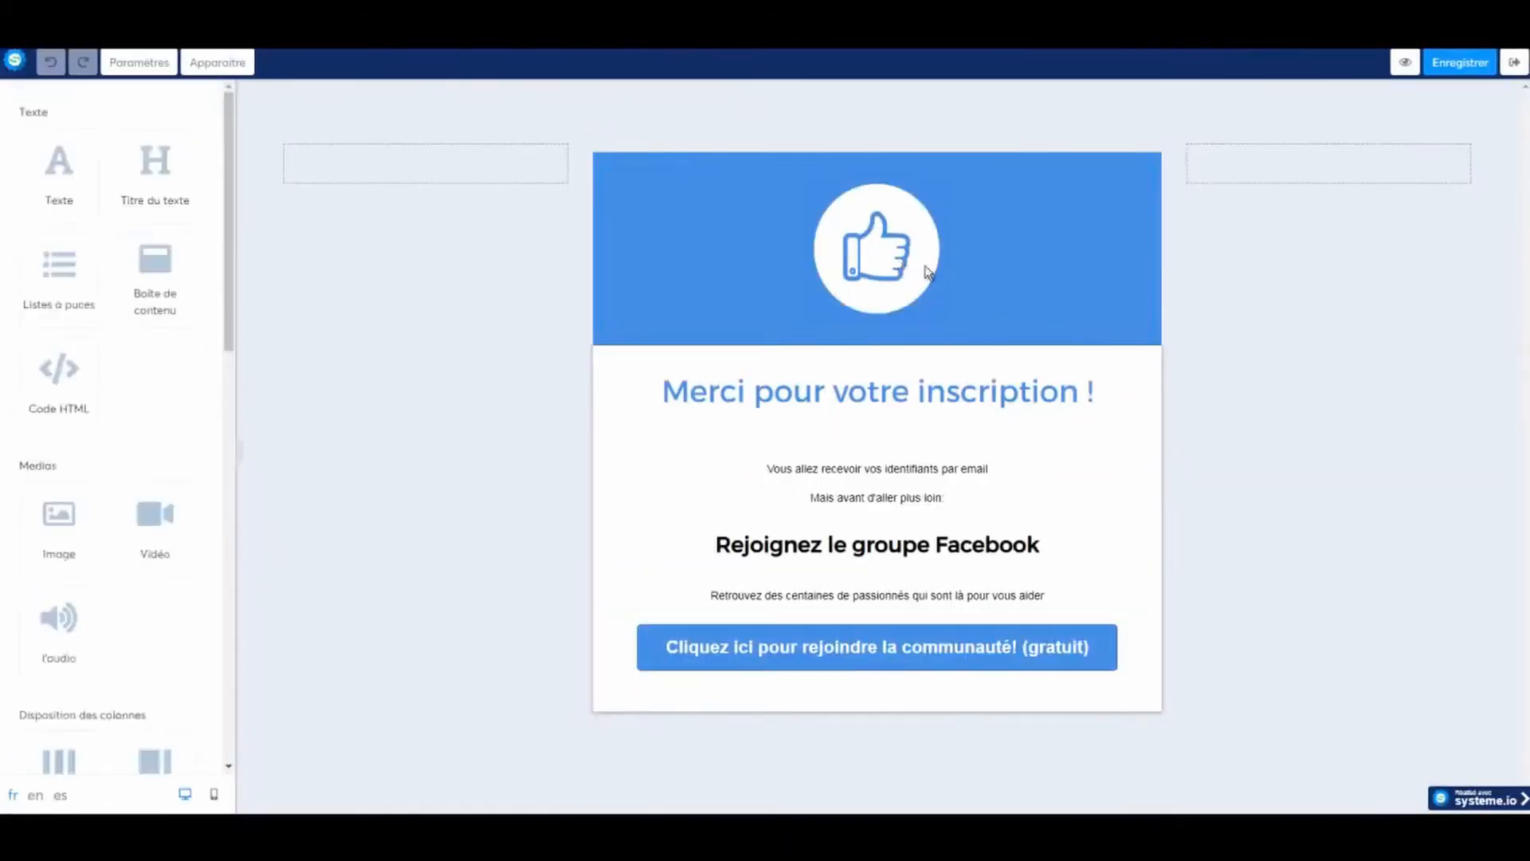
click(927, 273)
click(983, 246)
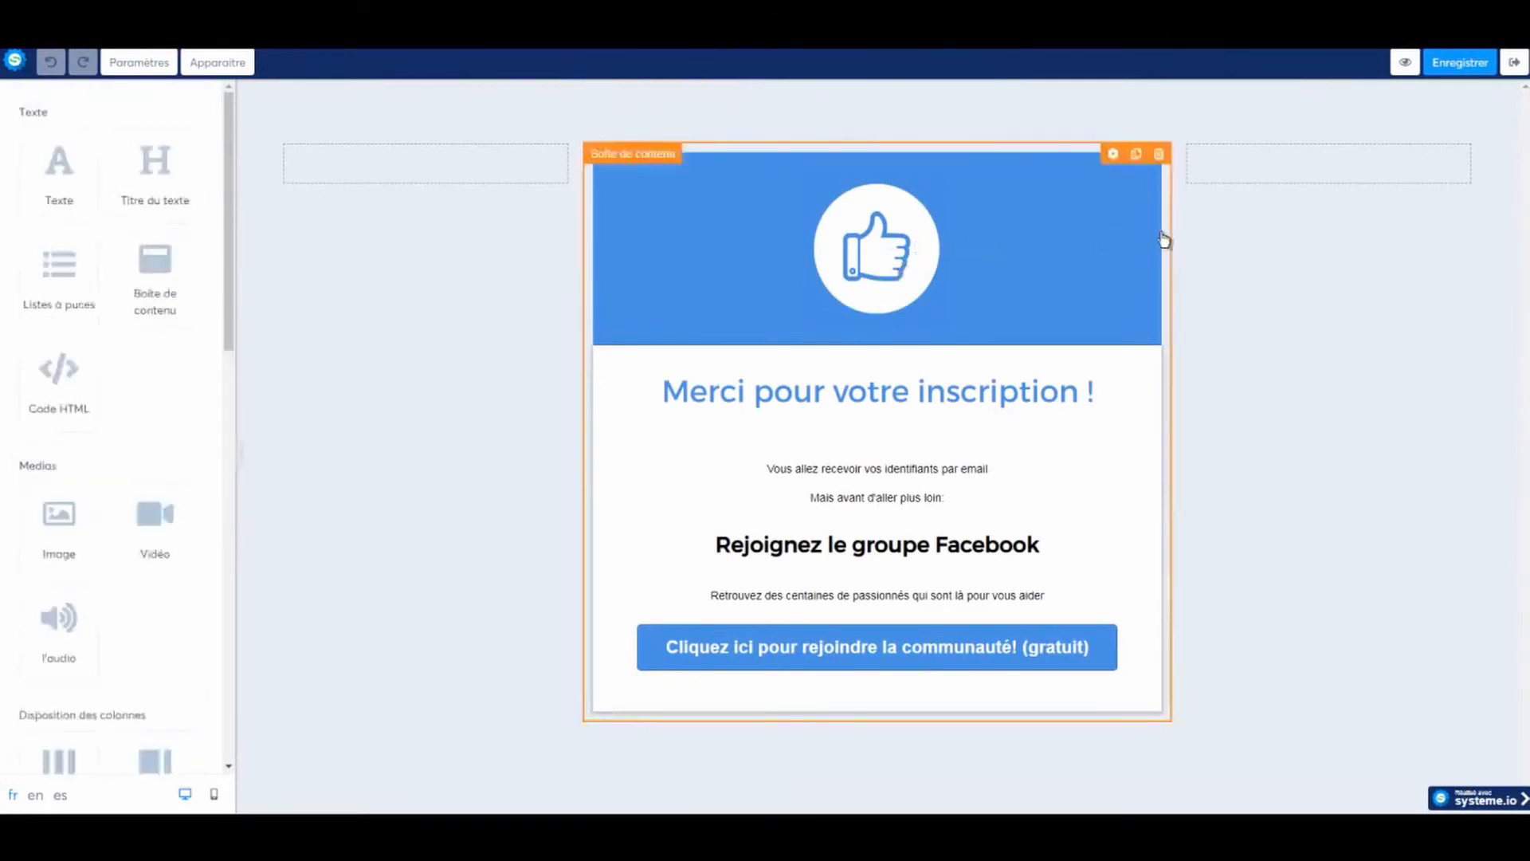
click(917, 249)
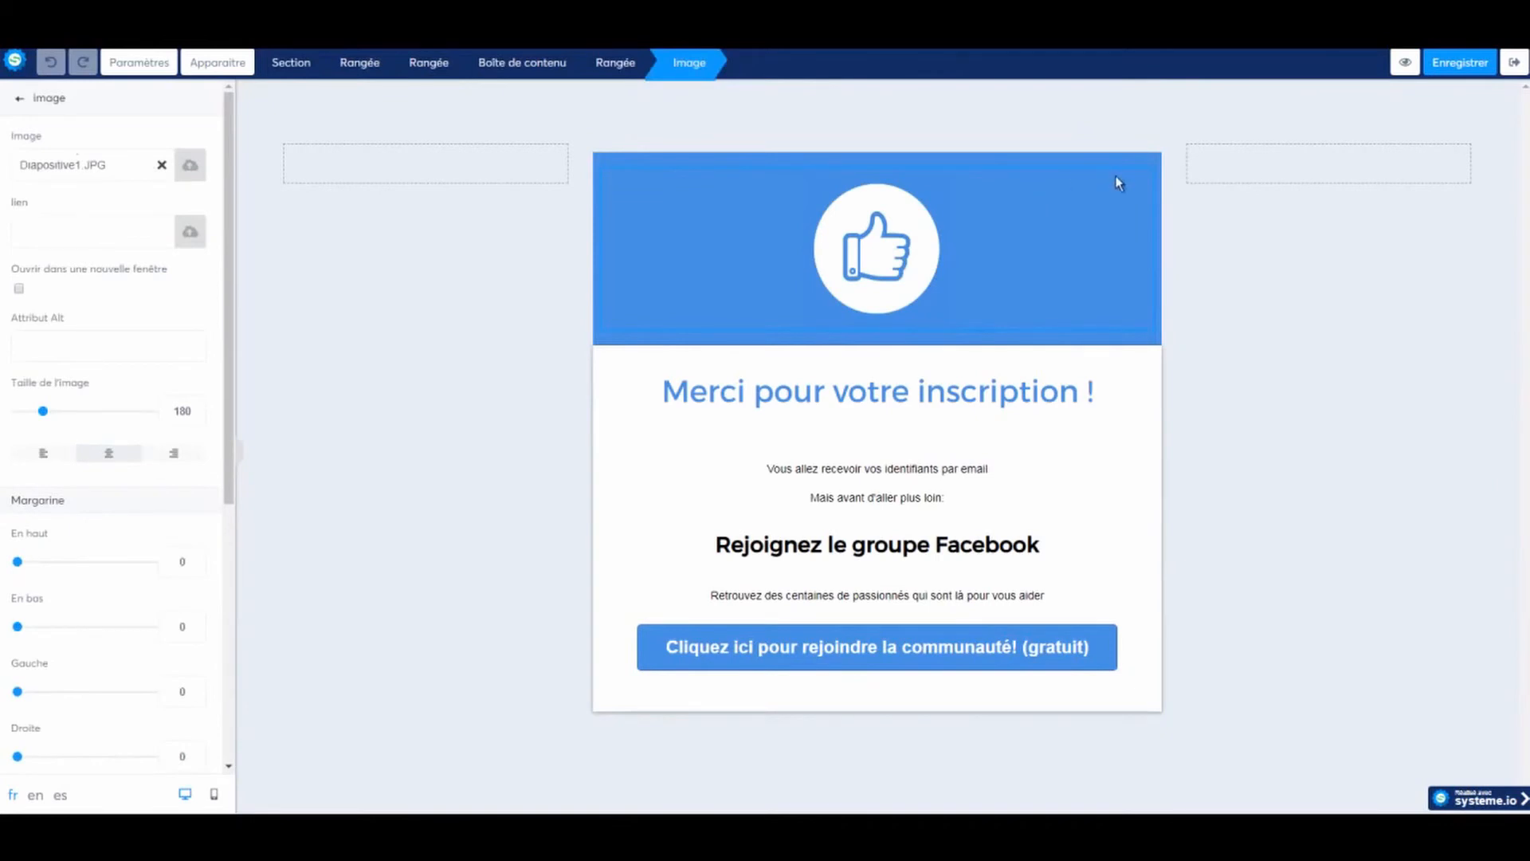
click(1026, 245)
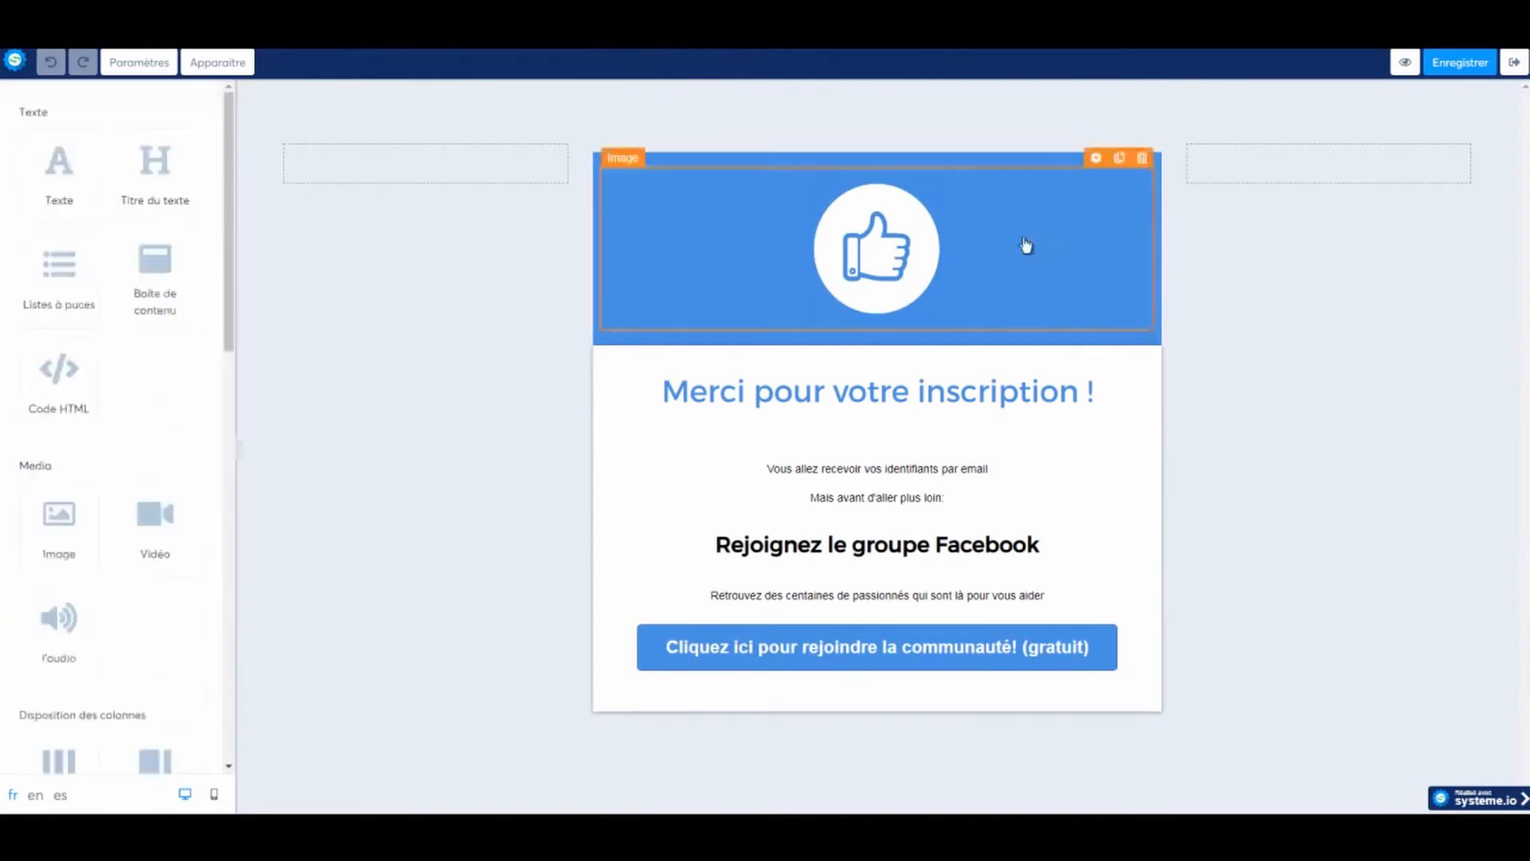
click(1094, 160)
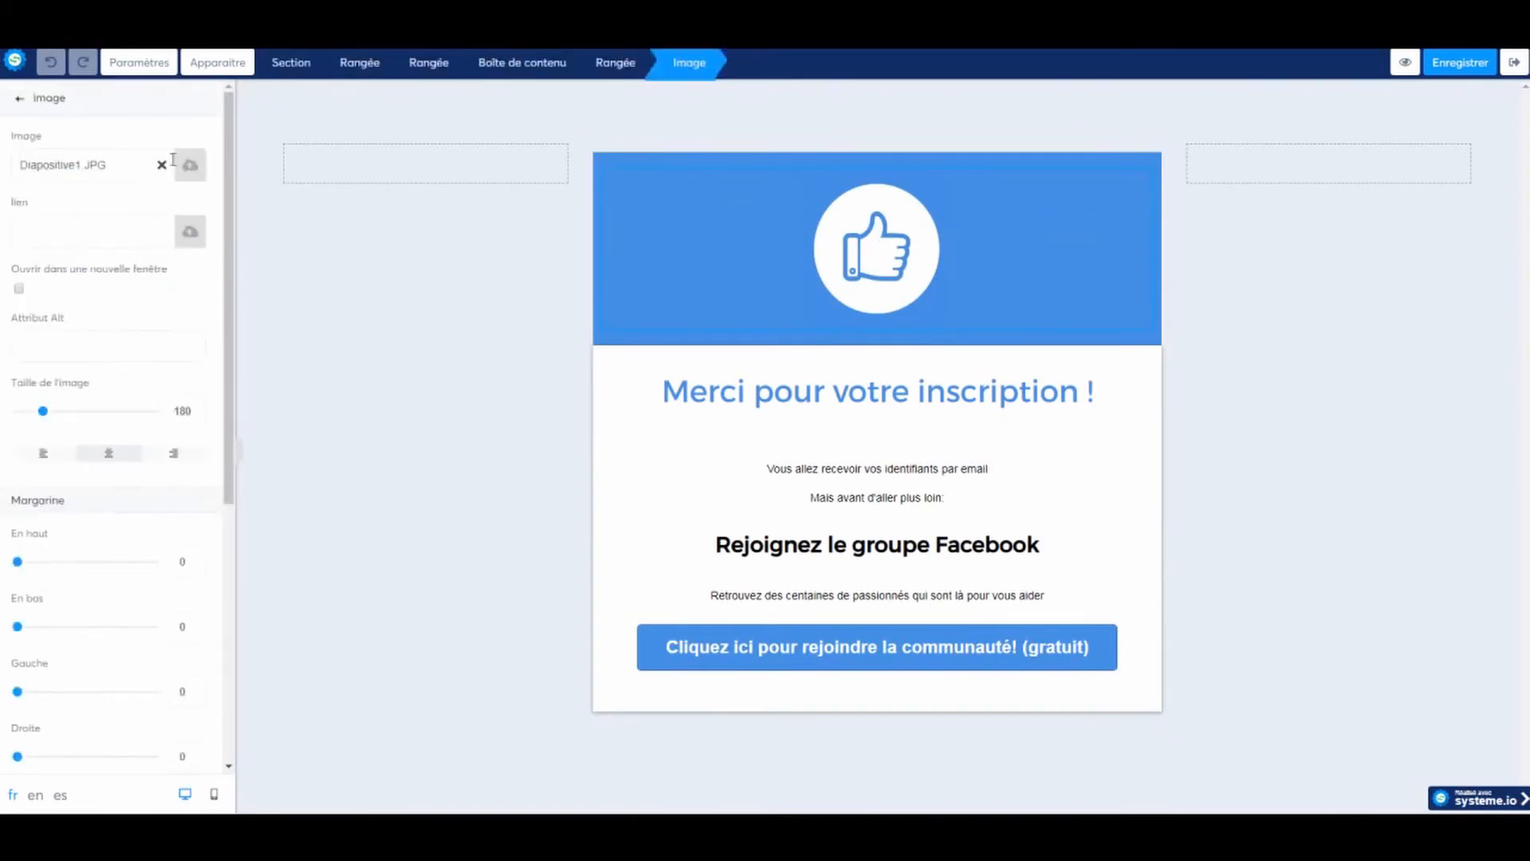
click(161, 164)
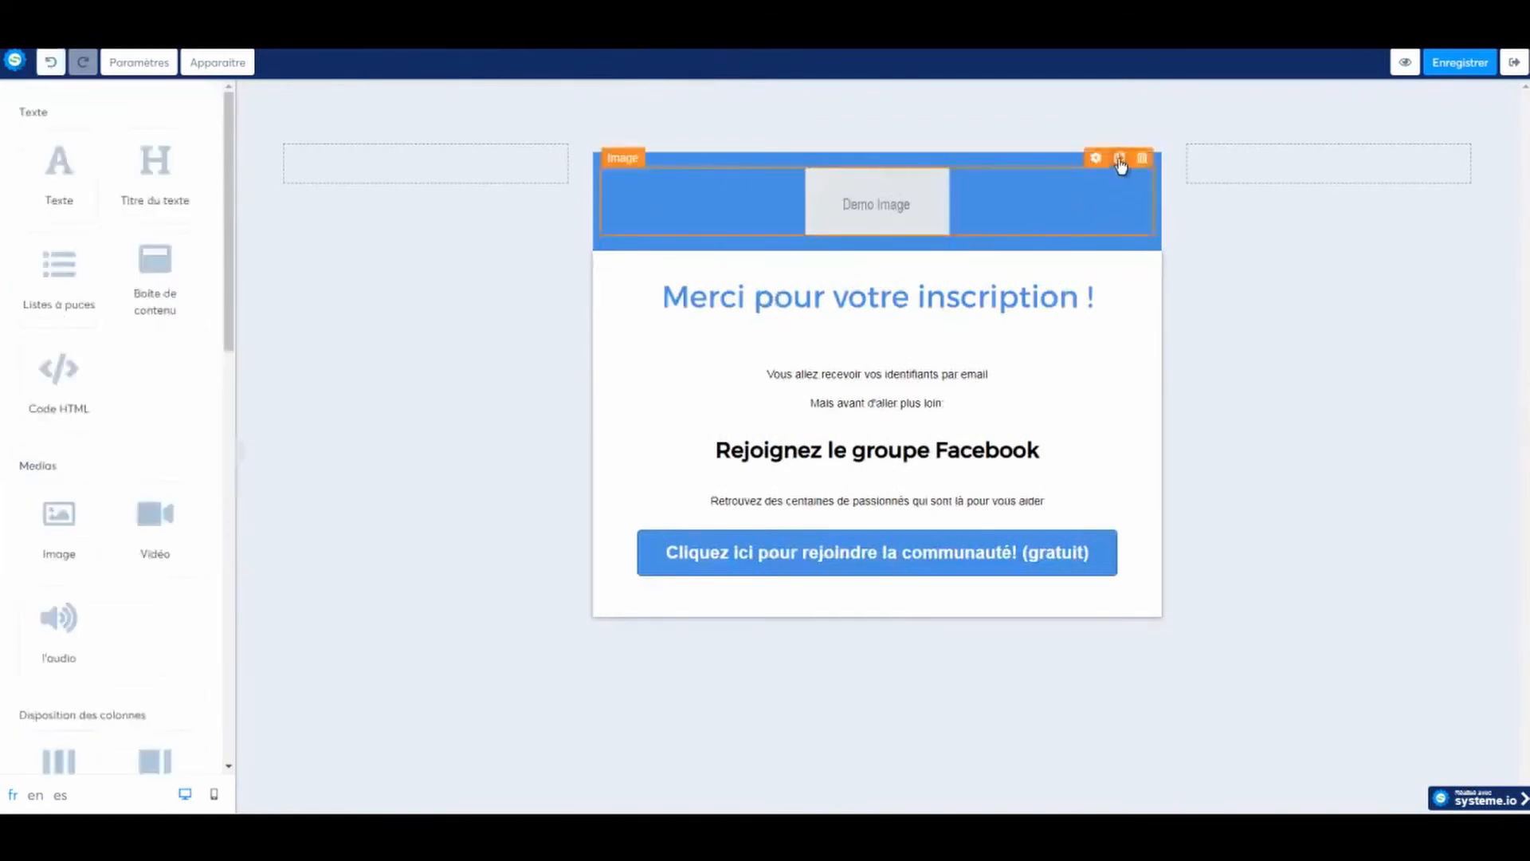
click(1142, 158)
click(835, 117)
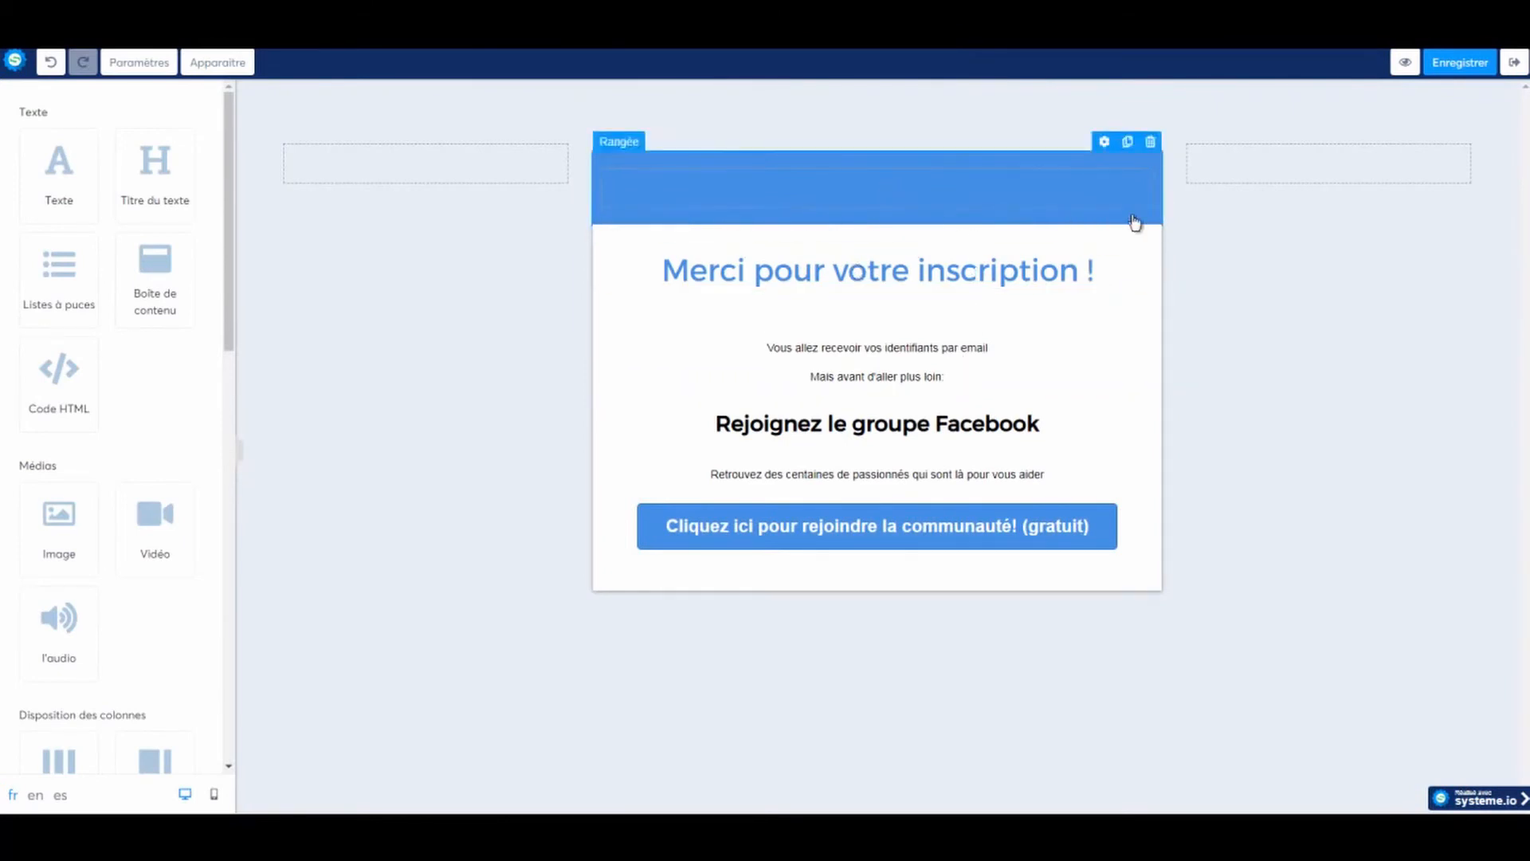
- Change the blue header row's background to white (FFFFFF), then save the thank-you page and leave its editor
click(1131, 228)
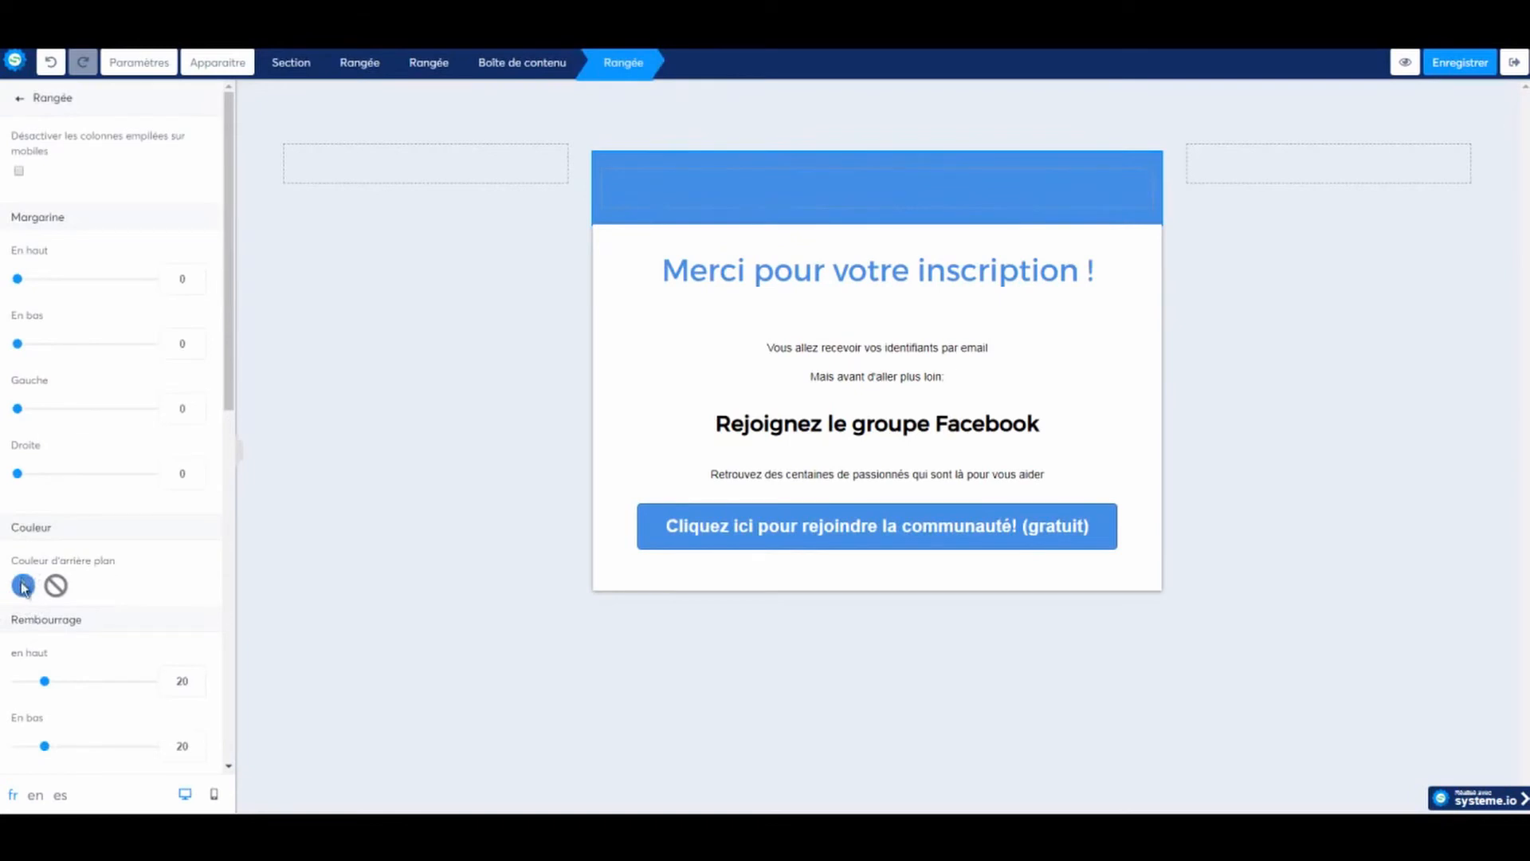
click(23, 588)
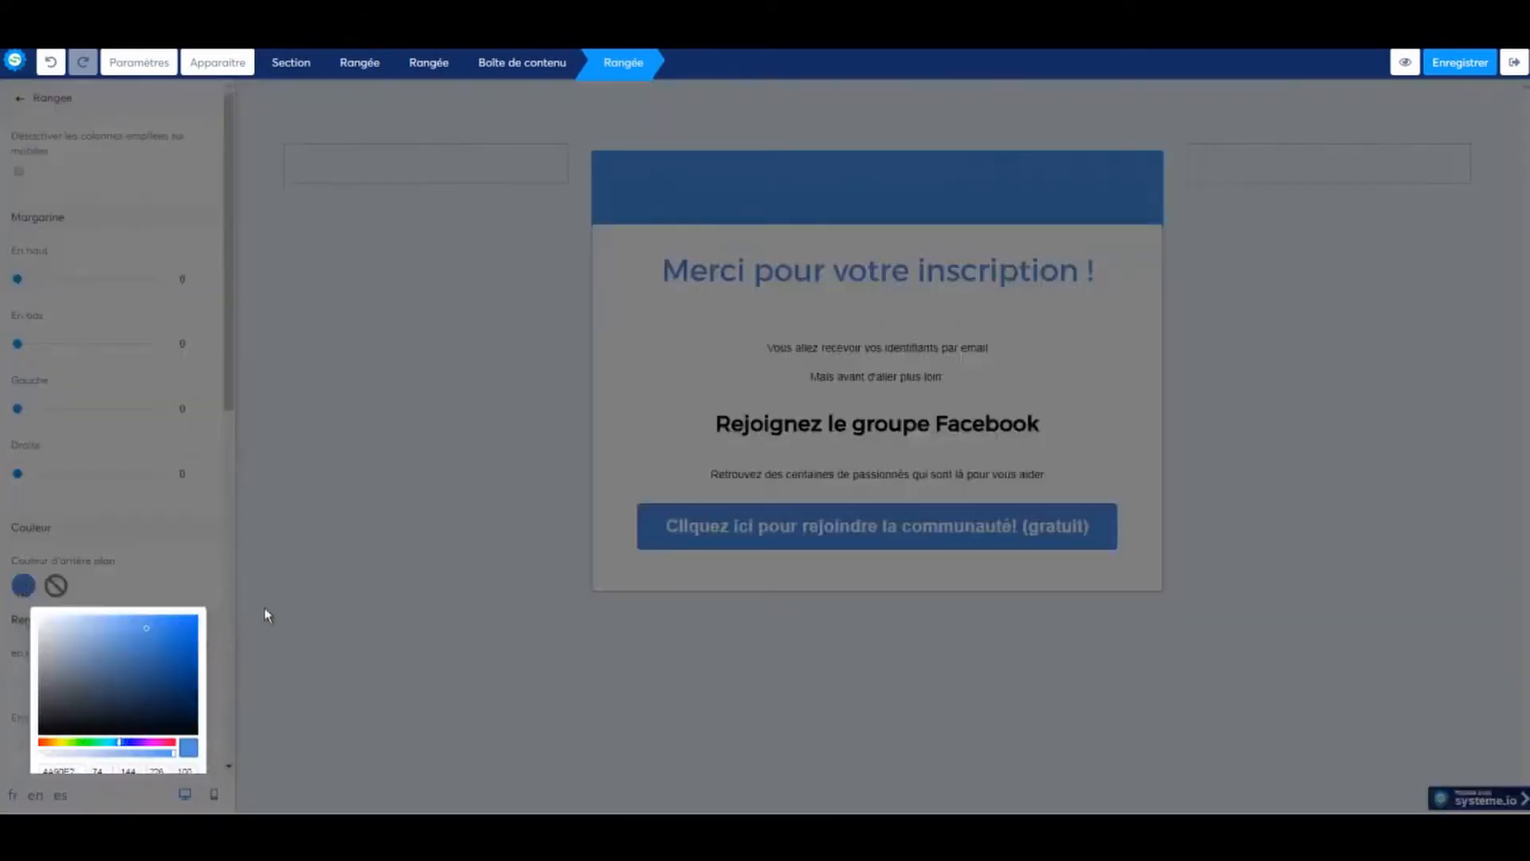
scroll(202, 494, down, 4)
click(169, 514)
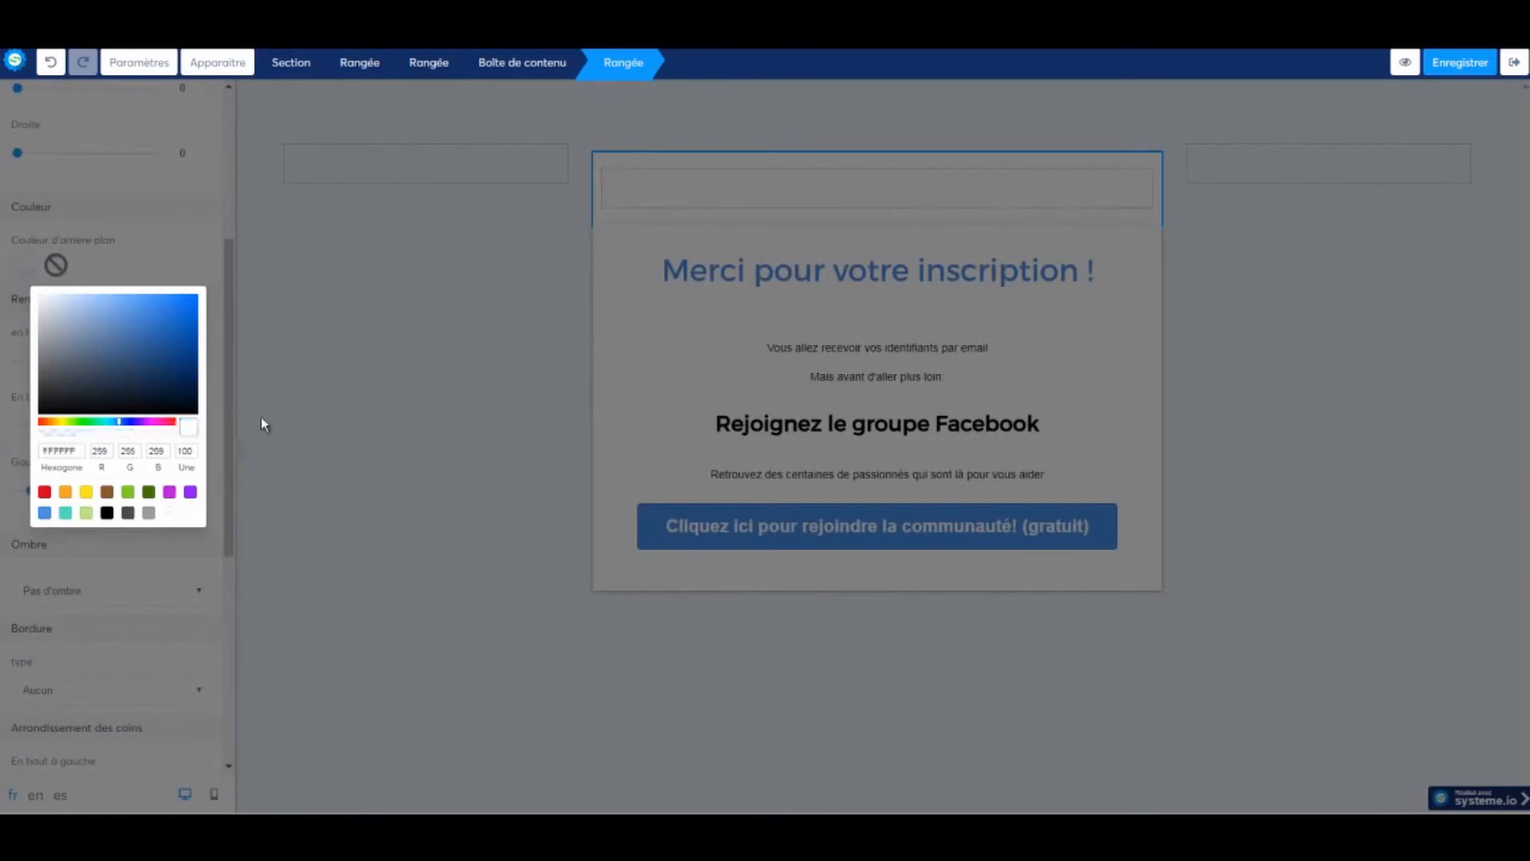
click(376, 317)
click(1261, 319)
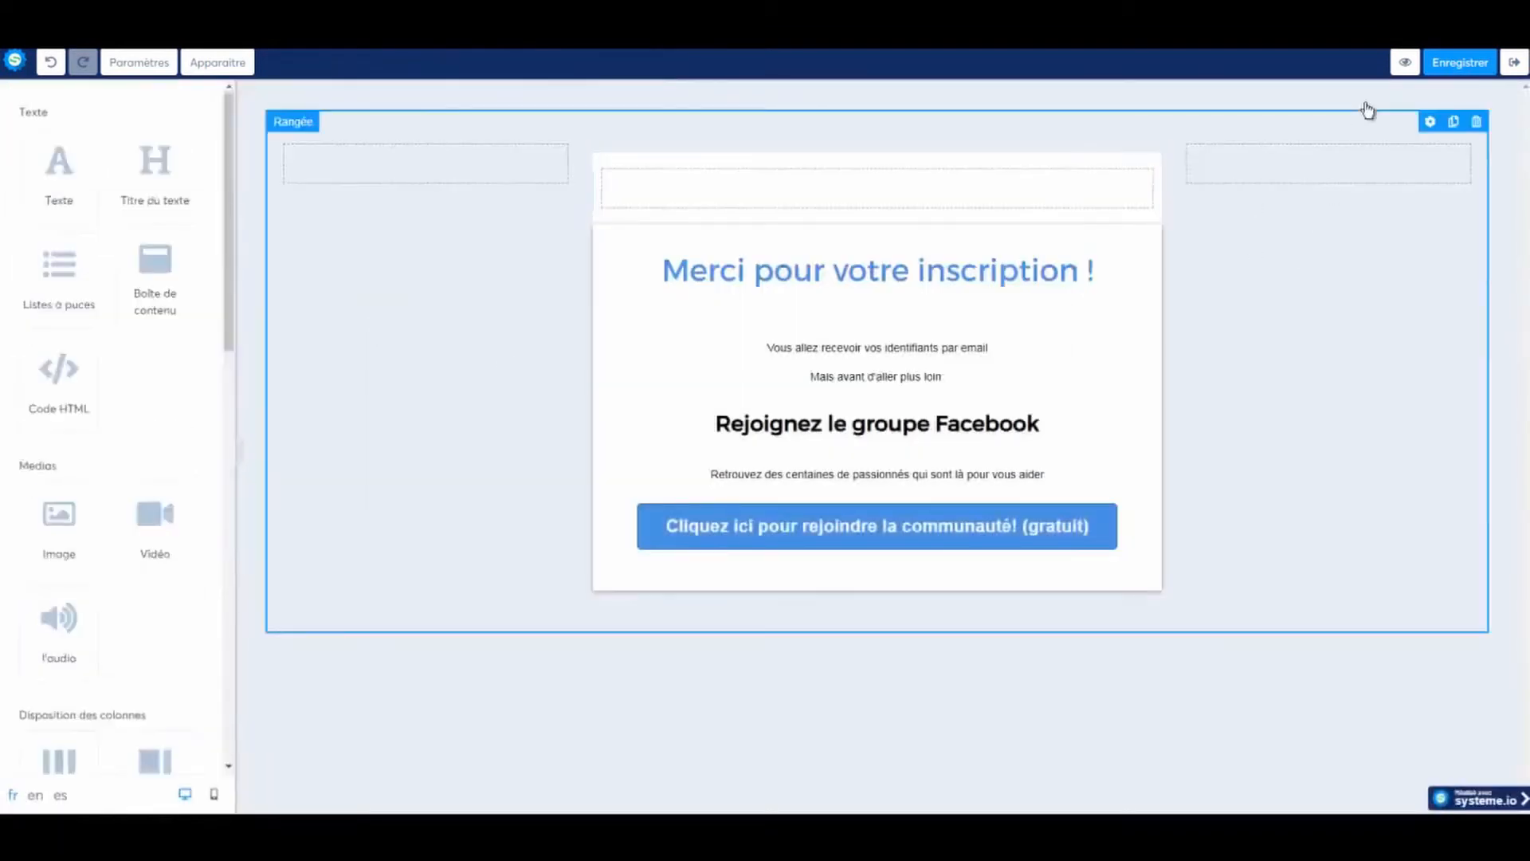
click(1393, 70)
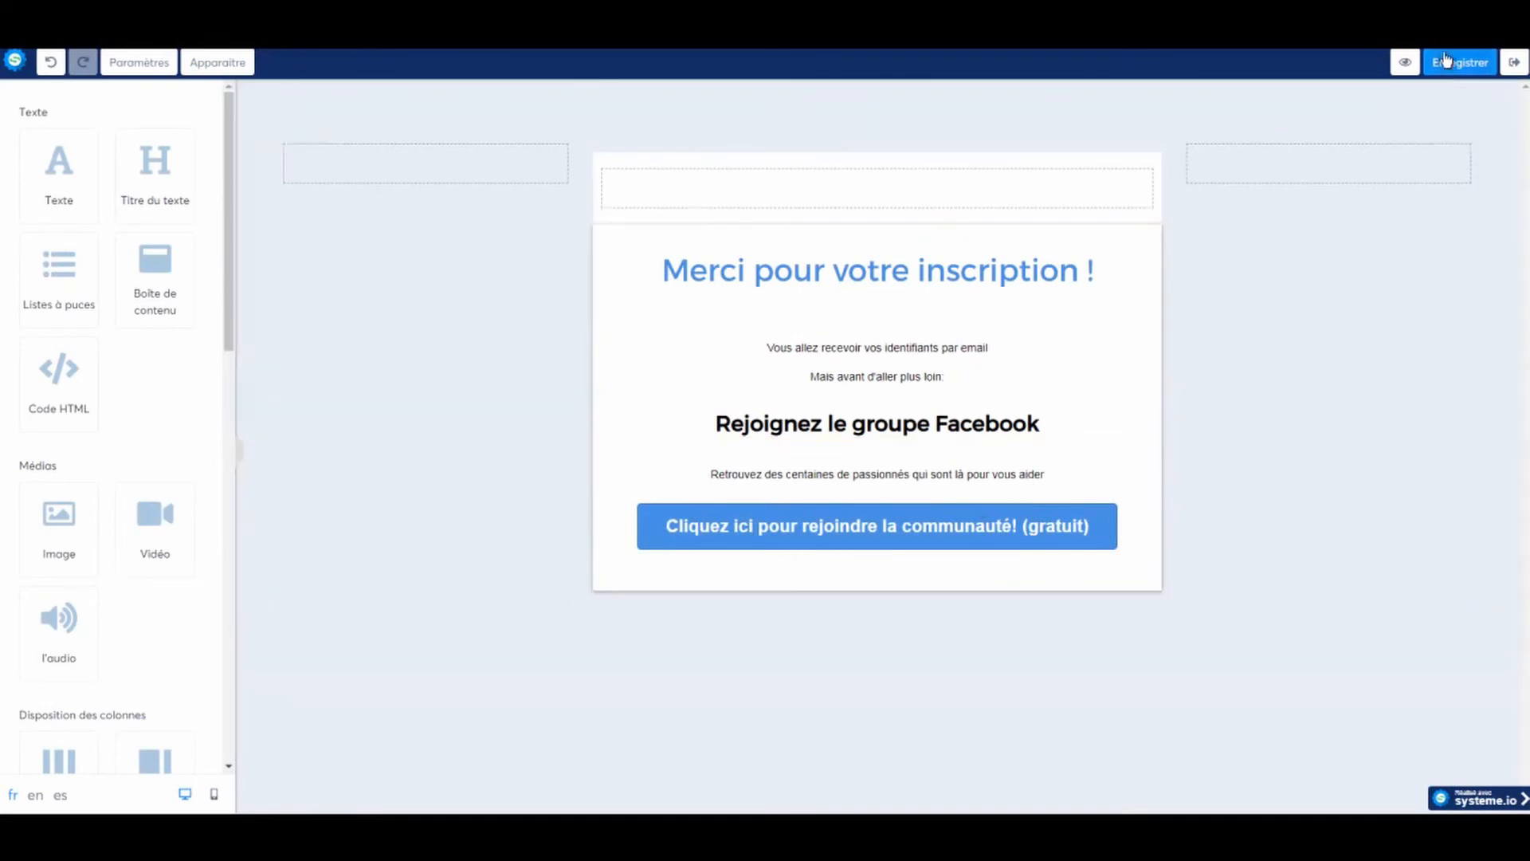
click(1516, 72)
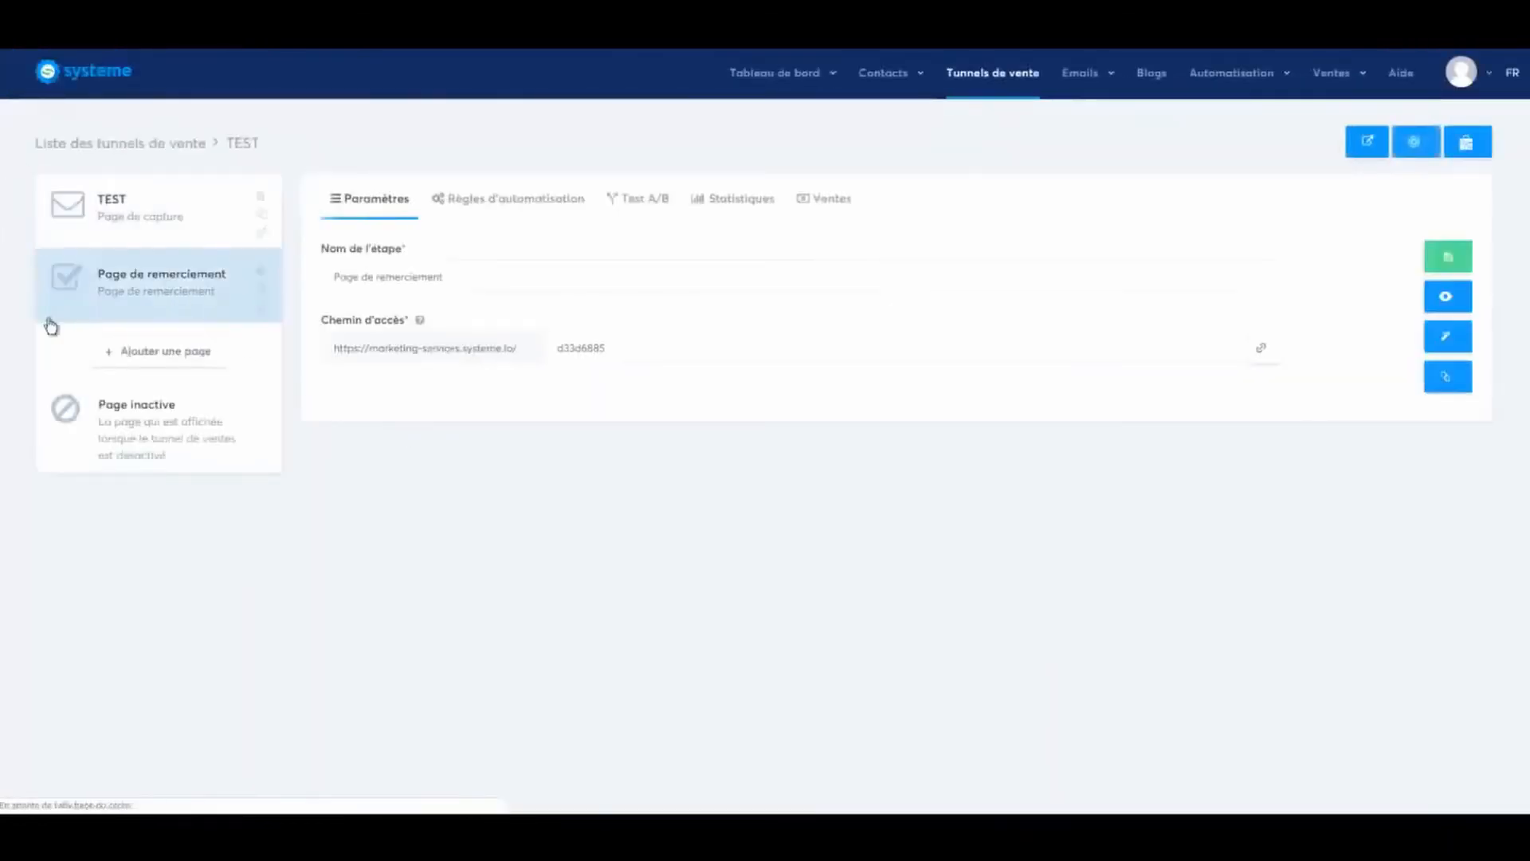
- Add a "S'abonner à la campagne" action for the AFFILIATIONS campaign to the capture page's opt-in automation rule
click(110, 214)
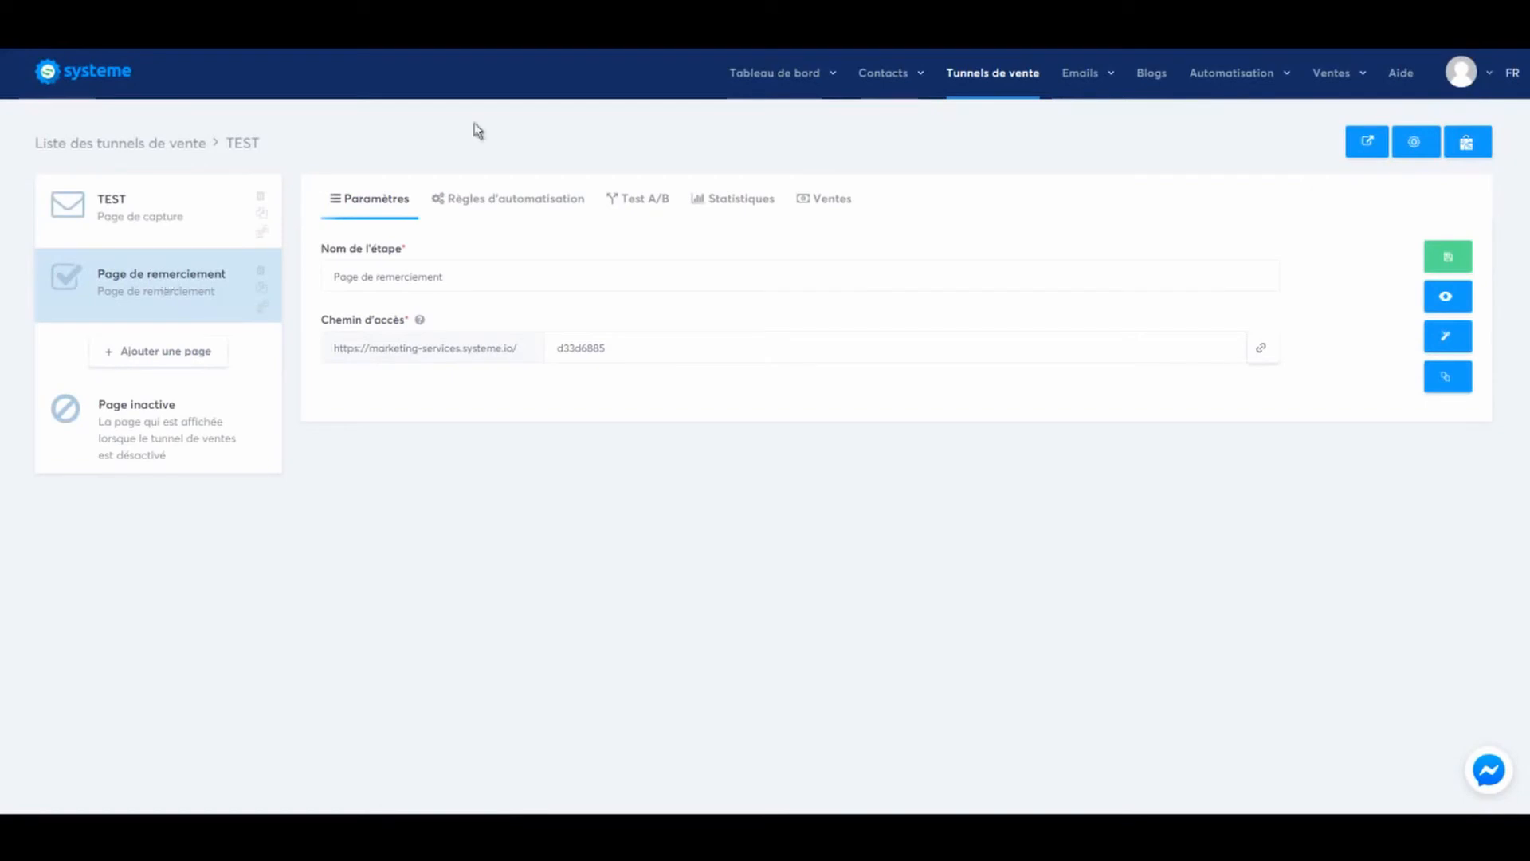
click(170, 212)
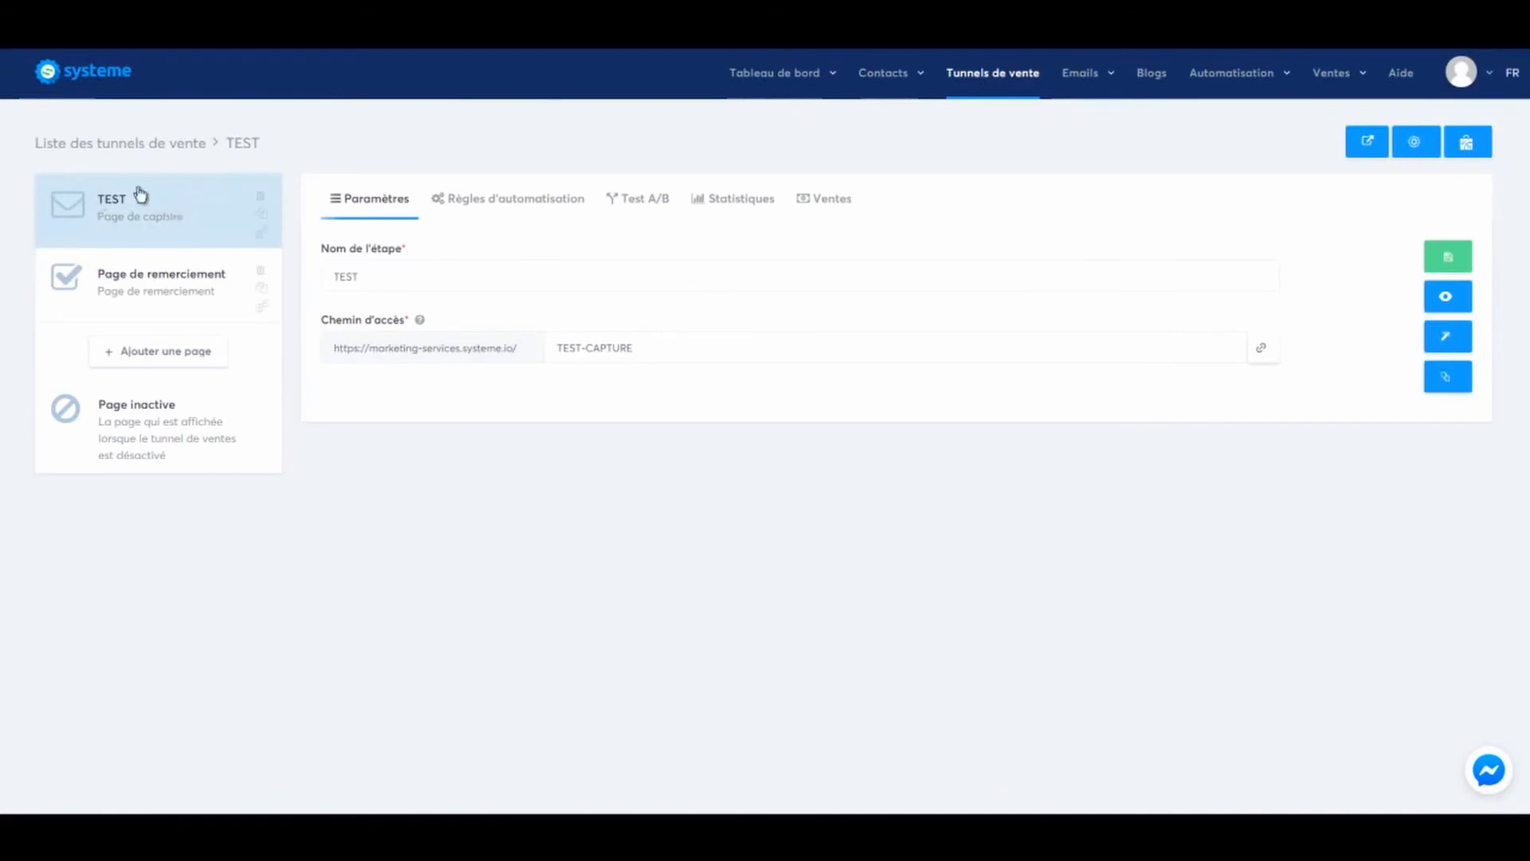
click(514, 202)
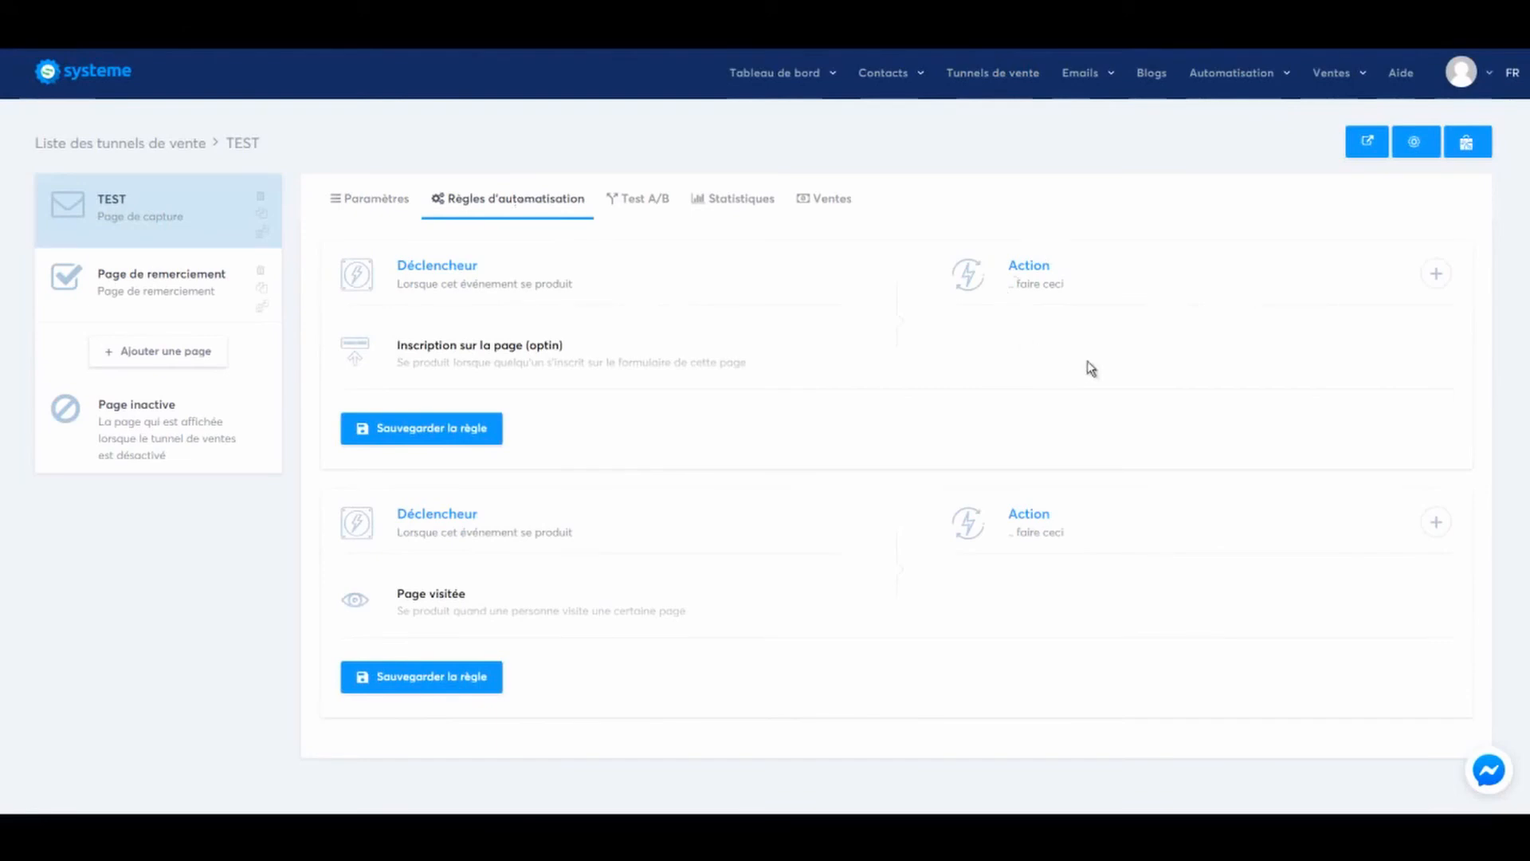
click(1436, 274)
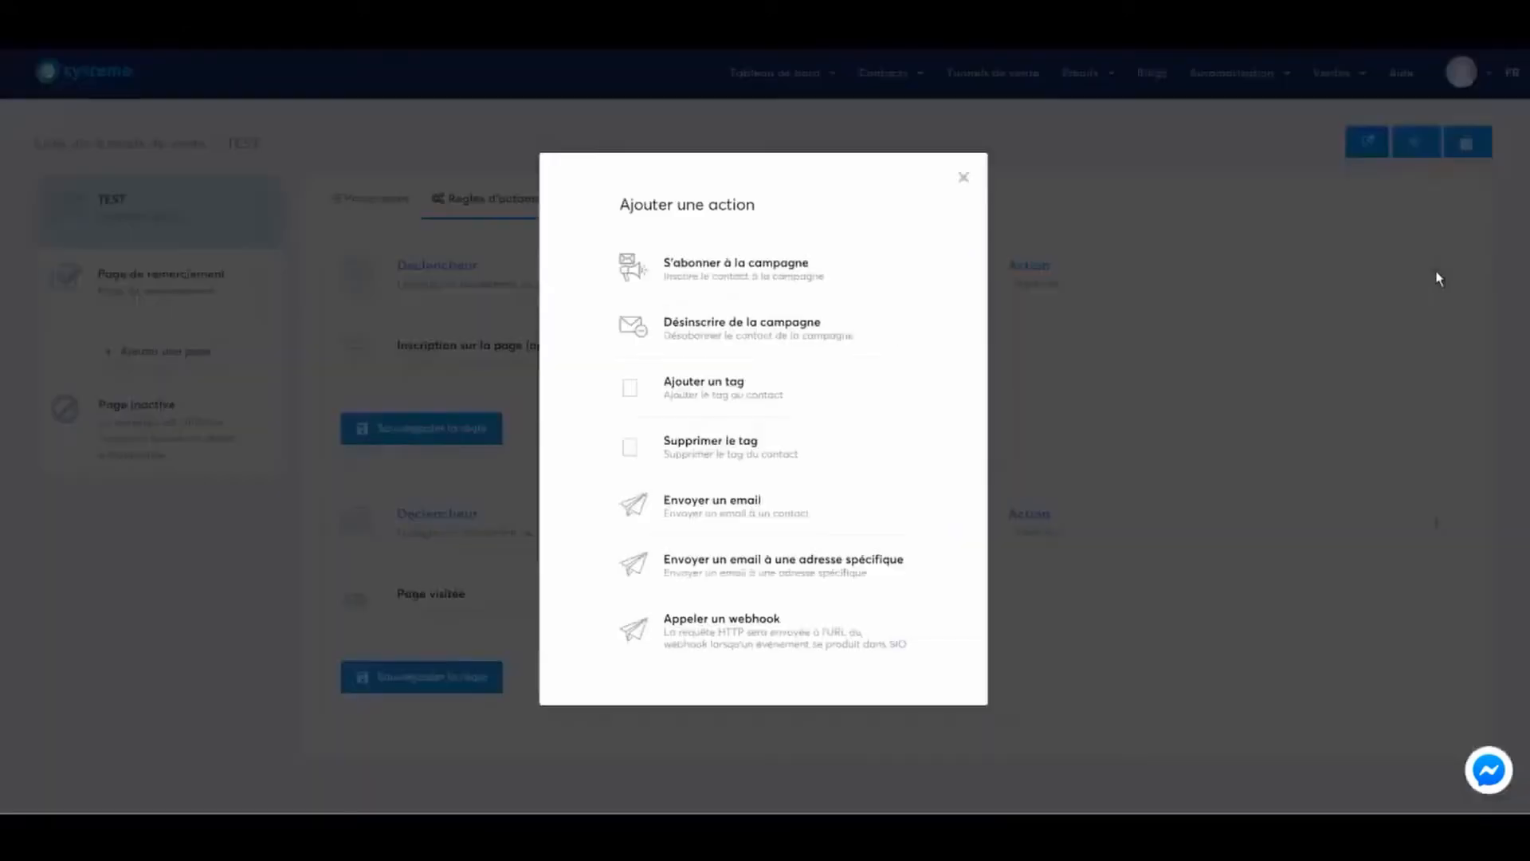
click(731, 266)
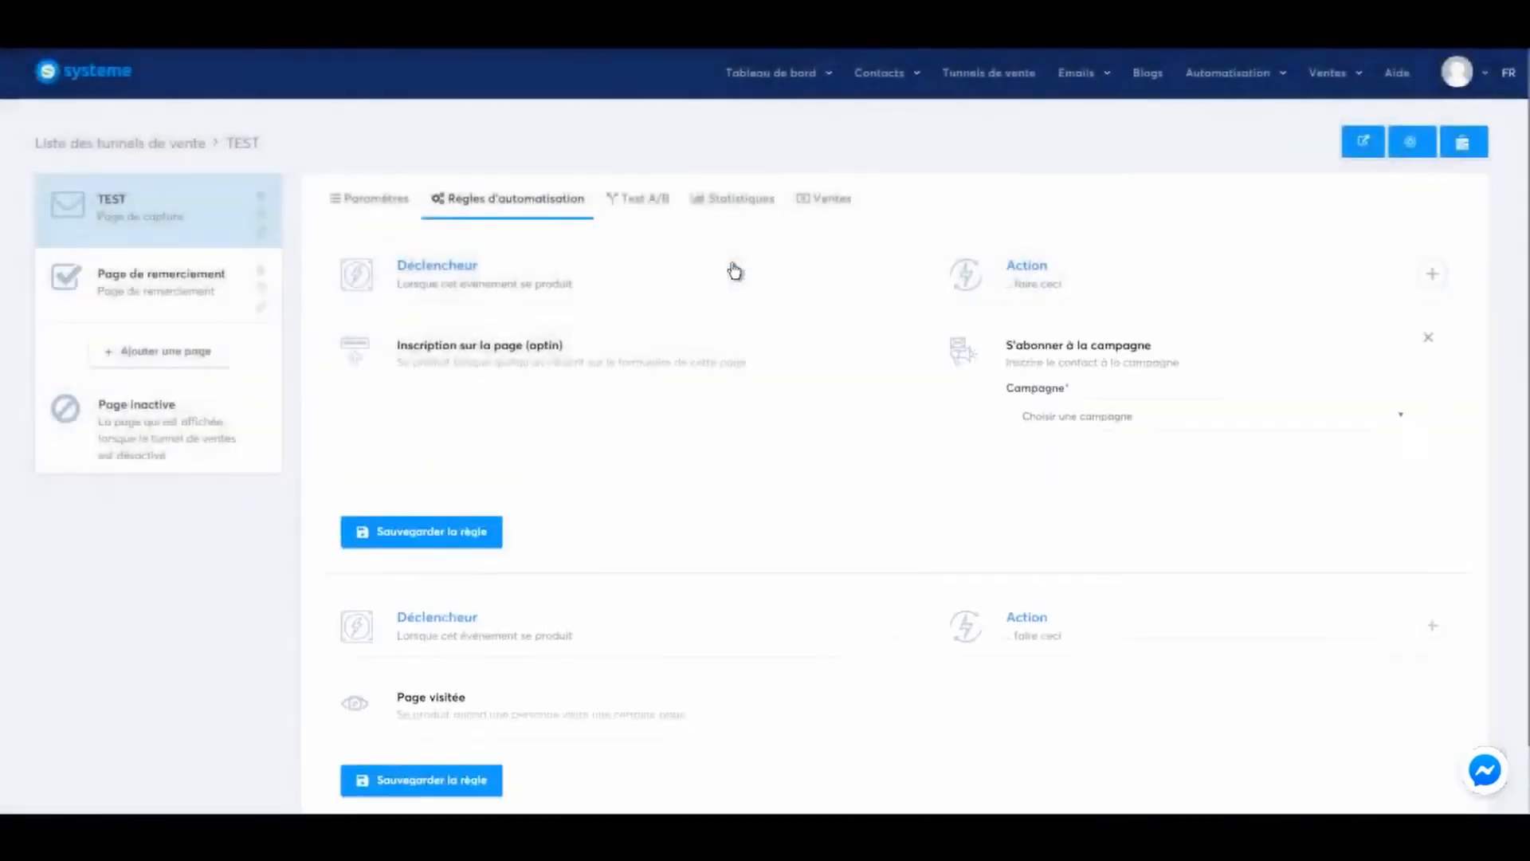
click(1134, 416)
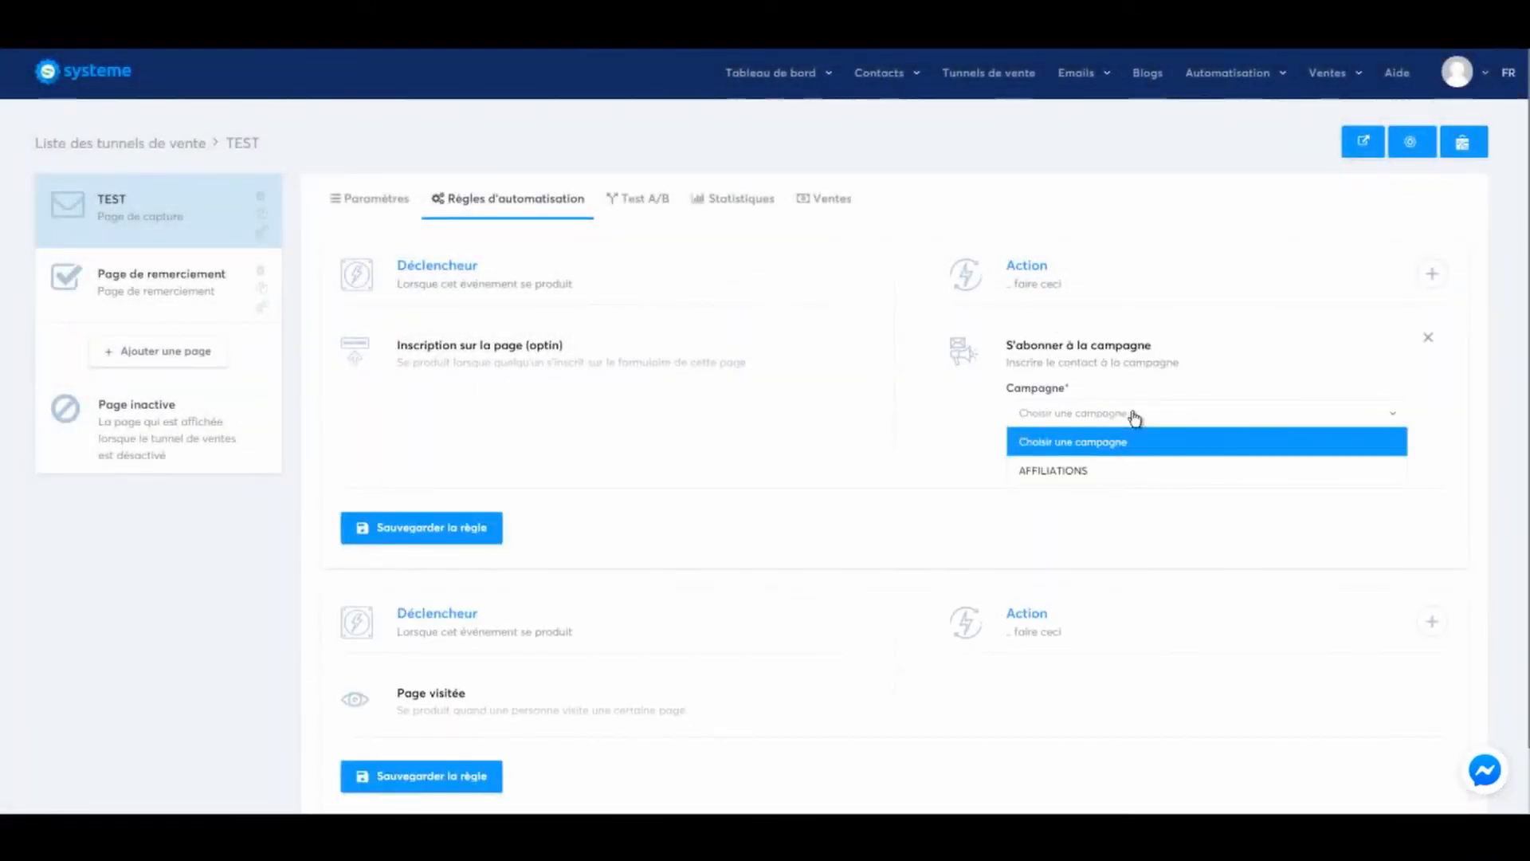
click(1126, 469)
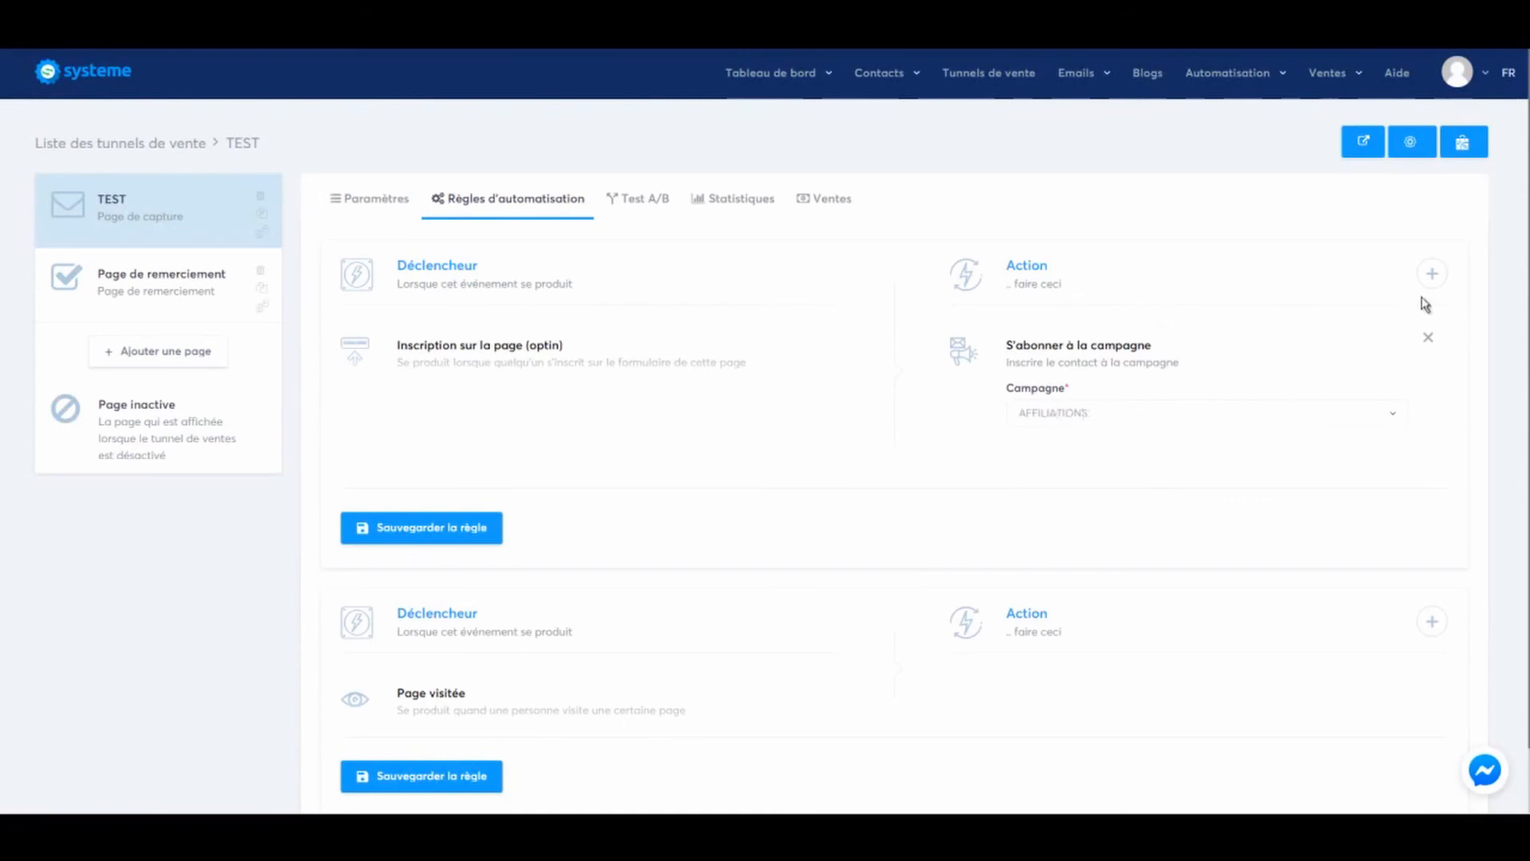
- Add an "Ajouter un tag" action with the tag "Business en OR" to the capture page's opt-in rule, and save the rule
click(1431, 274)
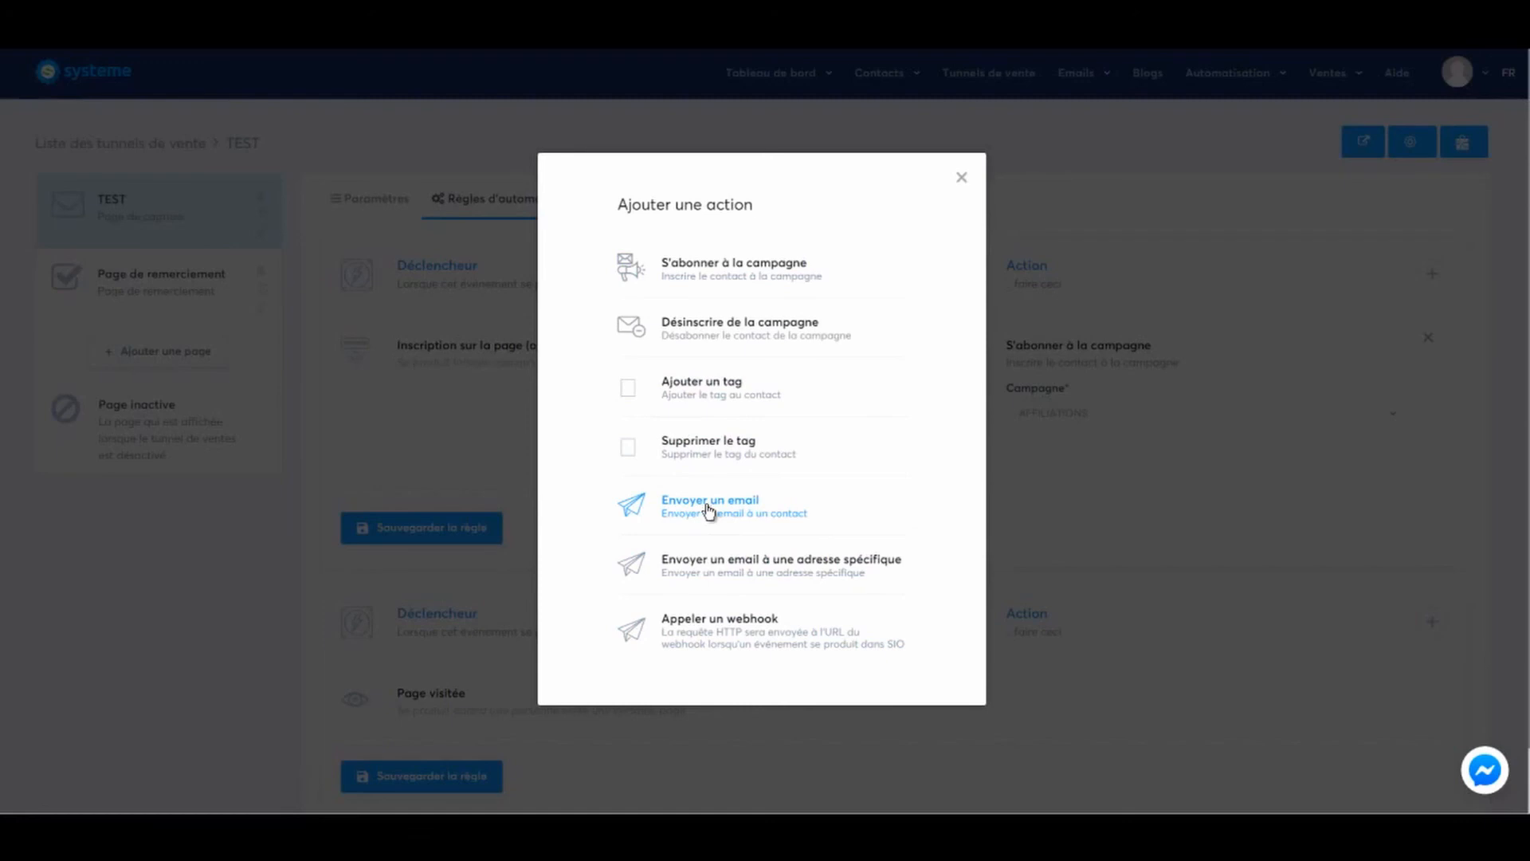
click(698, 390)
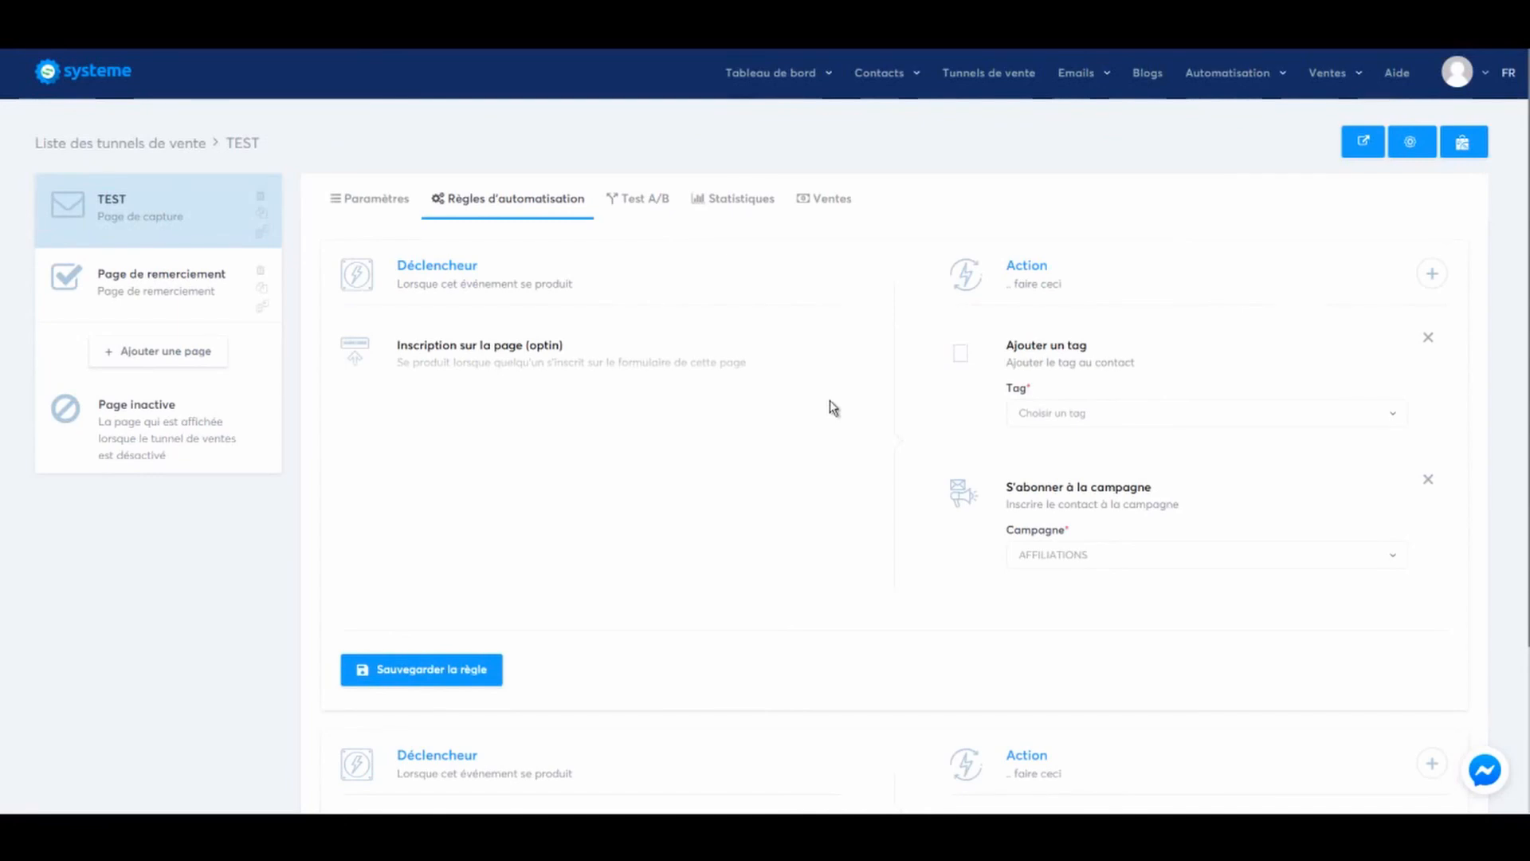
click(1073, 412)
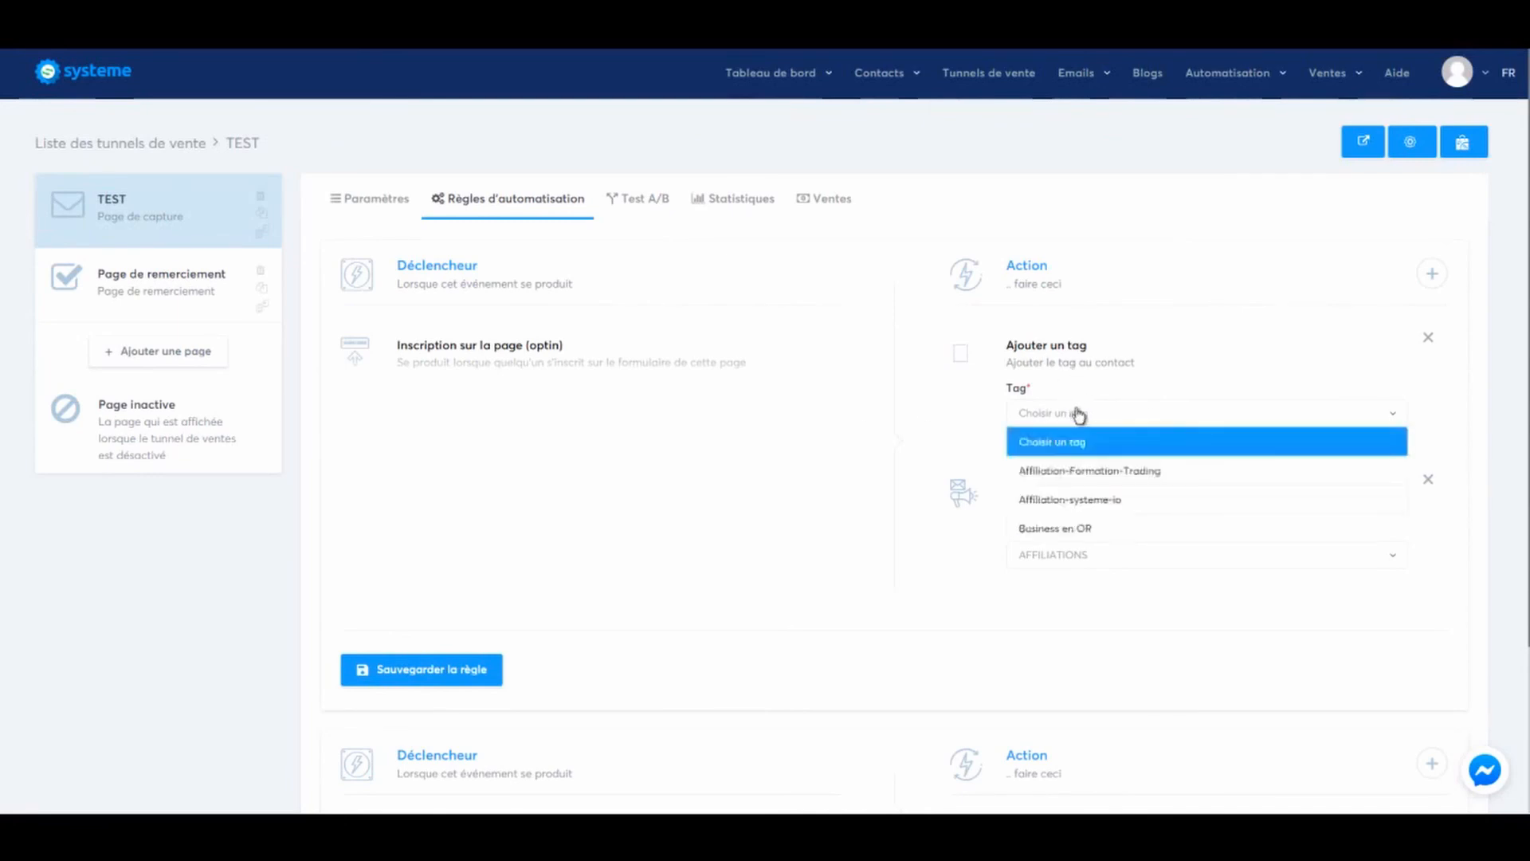
click(1067, 529)
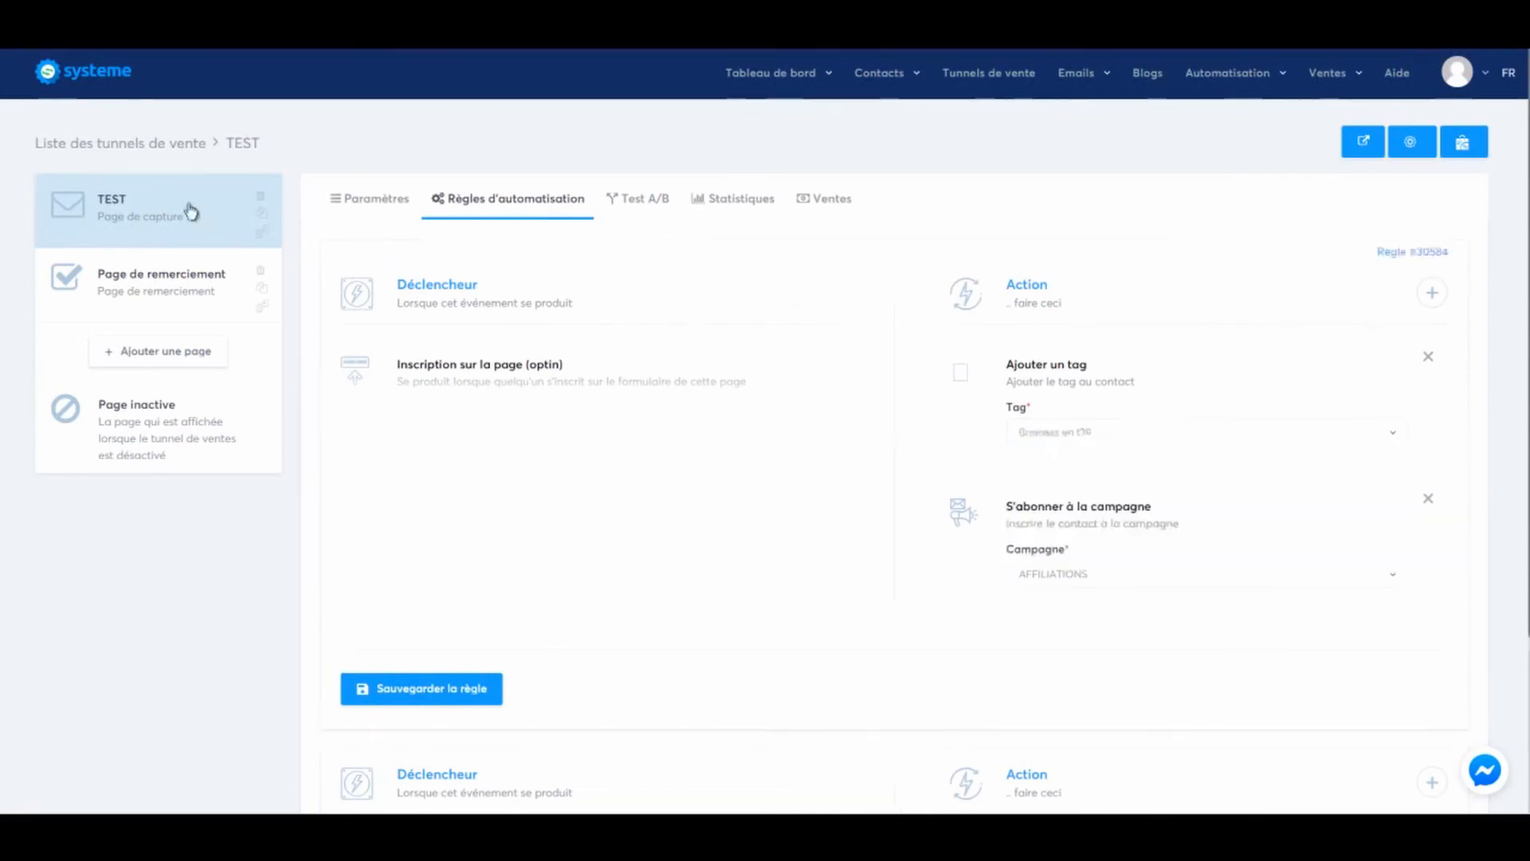
- Return to the TEST capture page's settings and preview the page
click(192, 212)
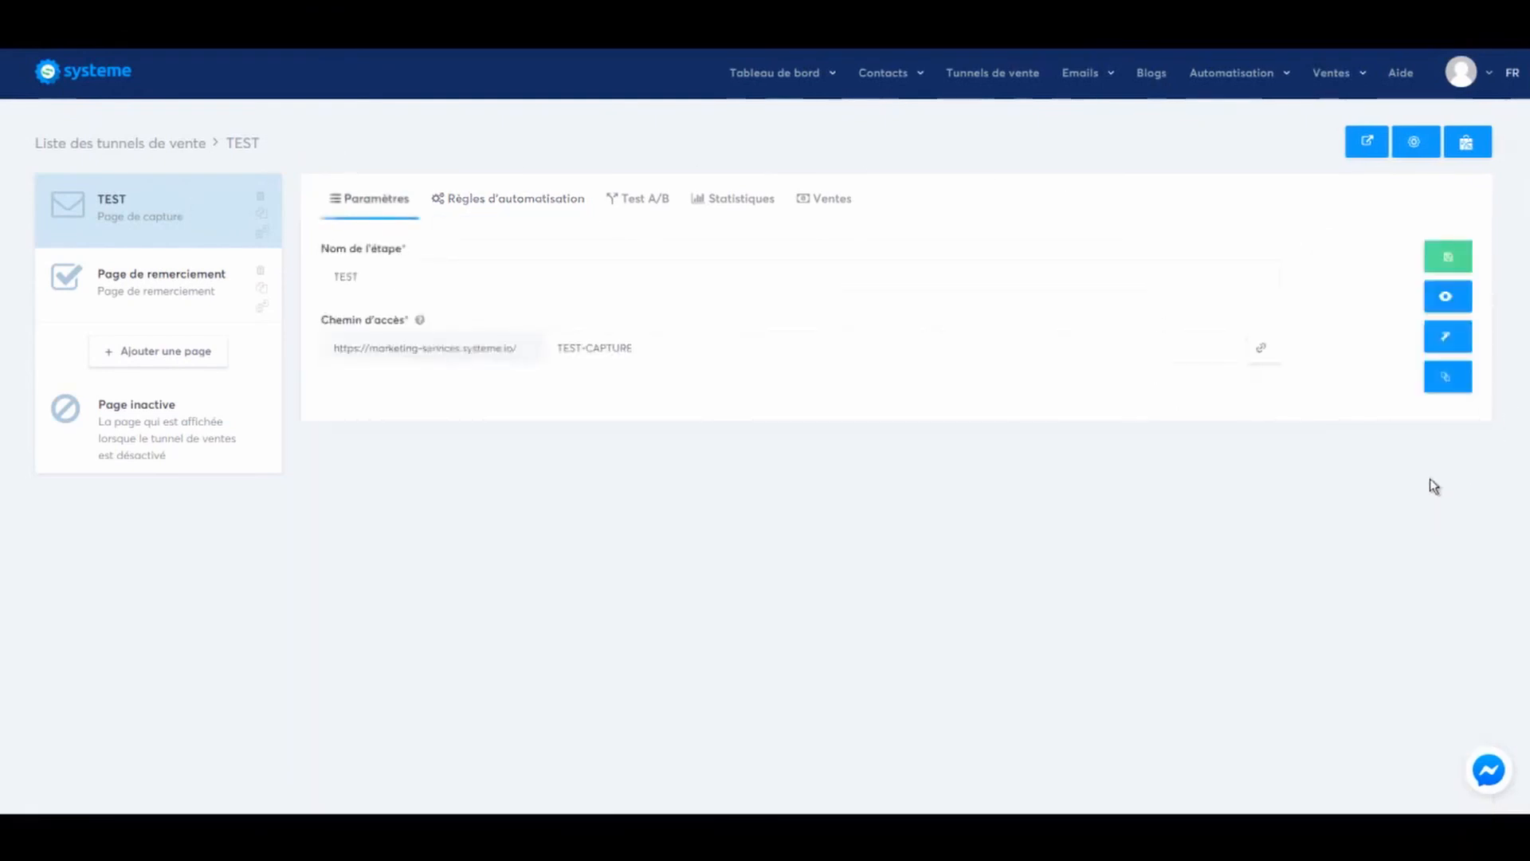
click(1451, 296)
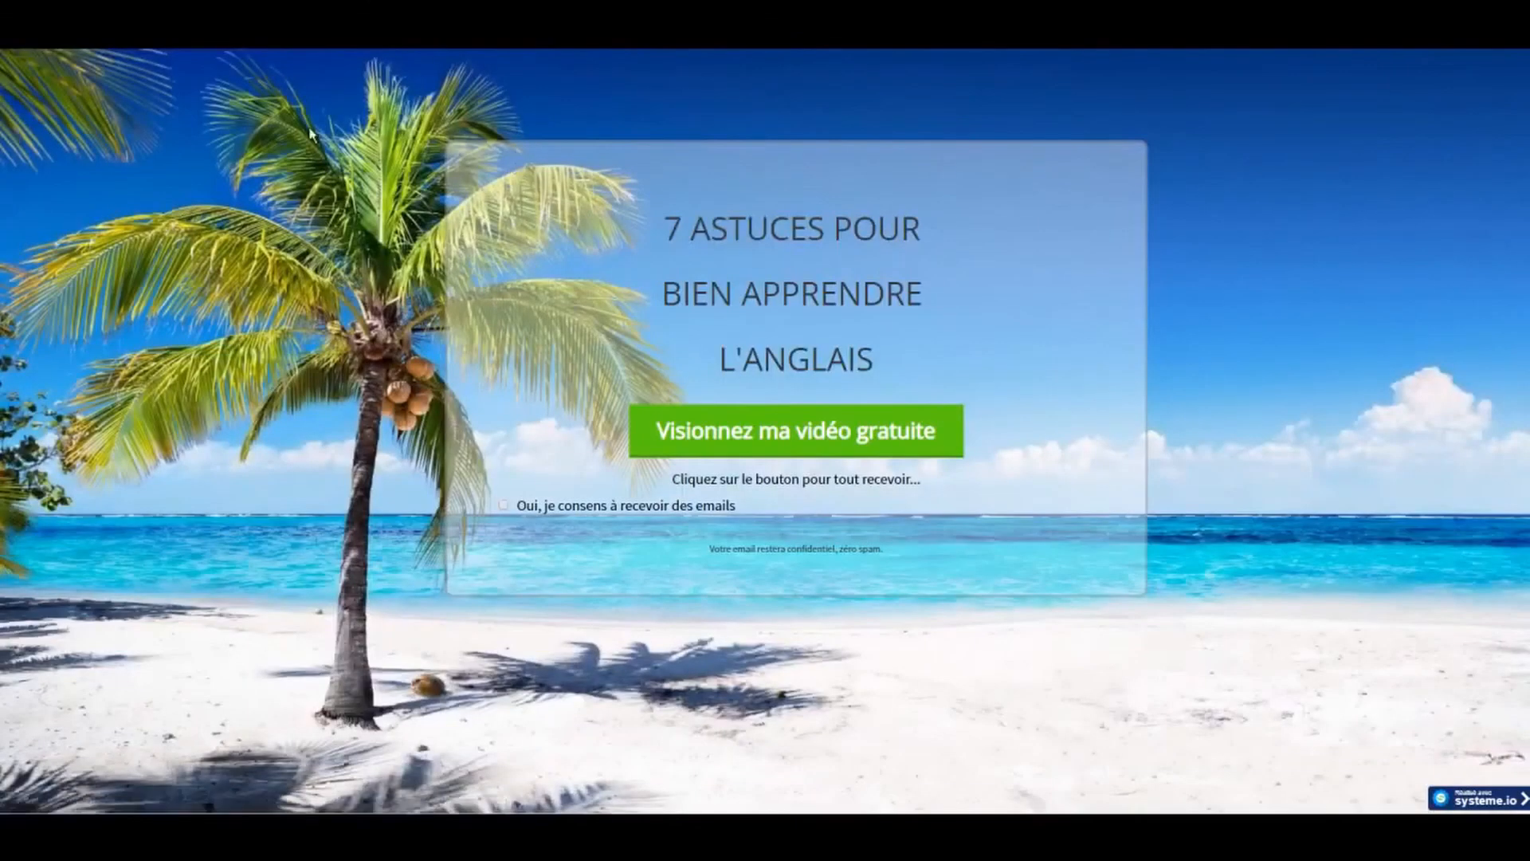